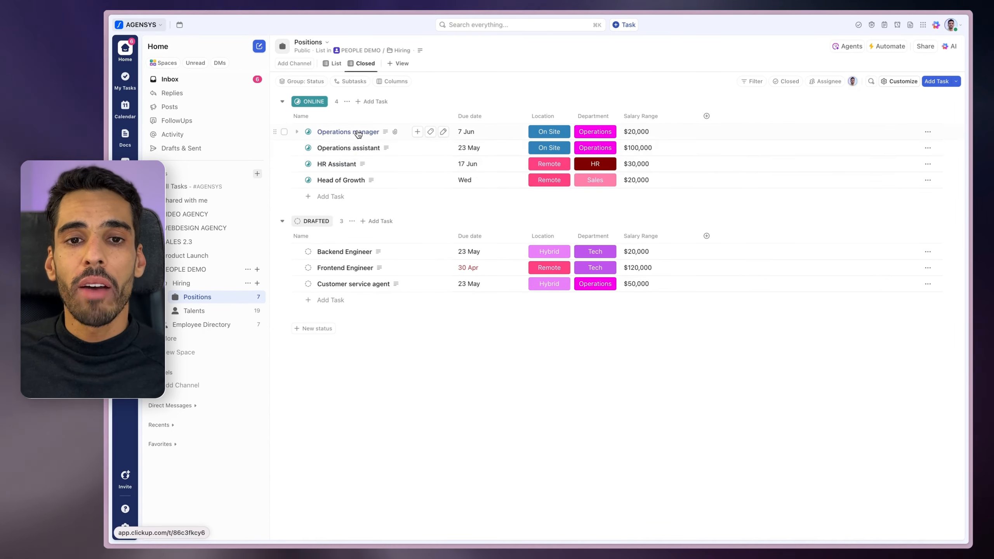
Change the status of the Backend Engineer position from the drafted group to ONLINE.
click(308, 180)
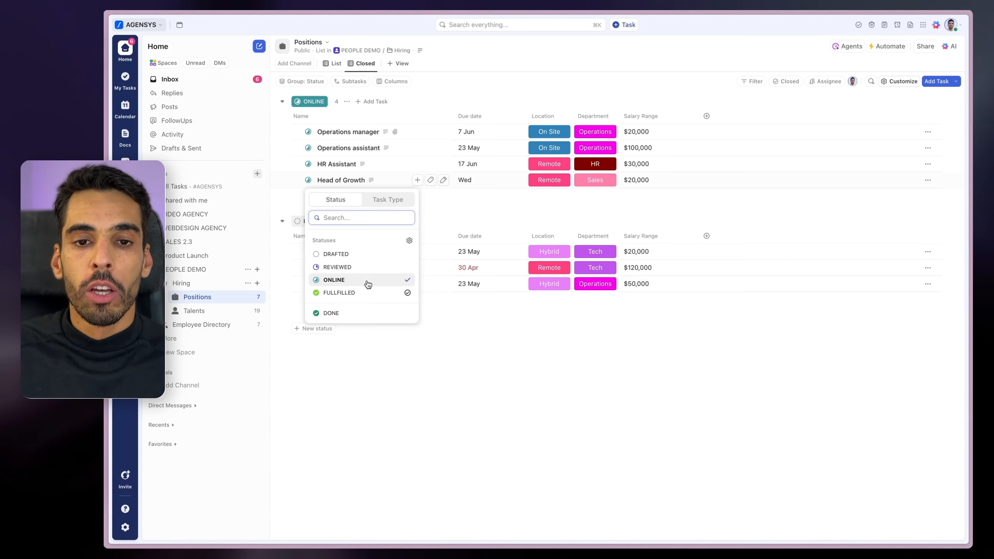
click(309, 181)
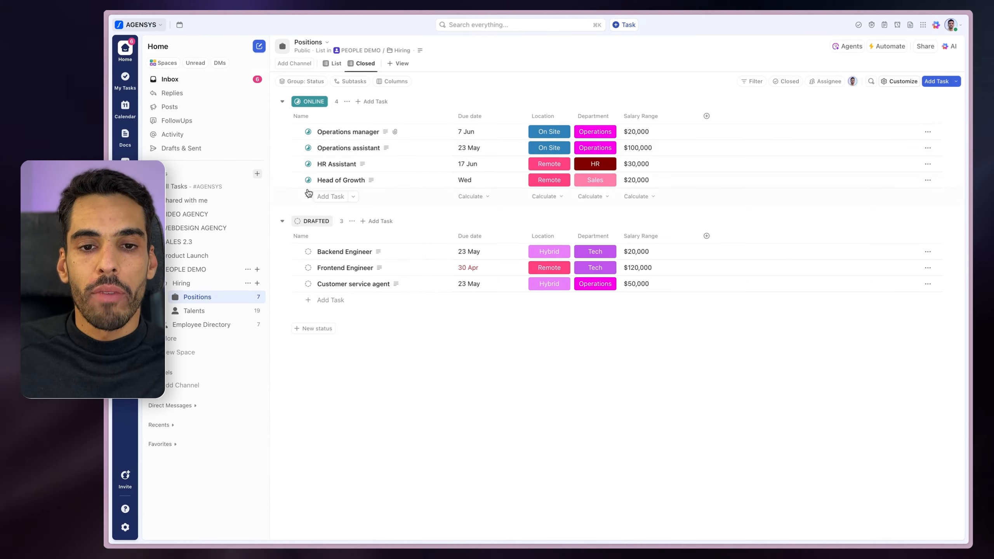
click(308, 251)
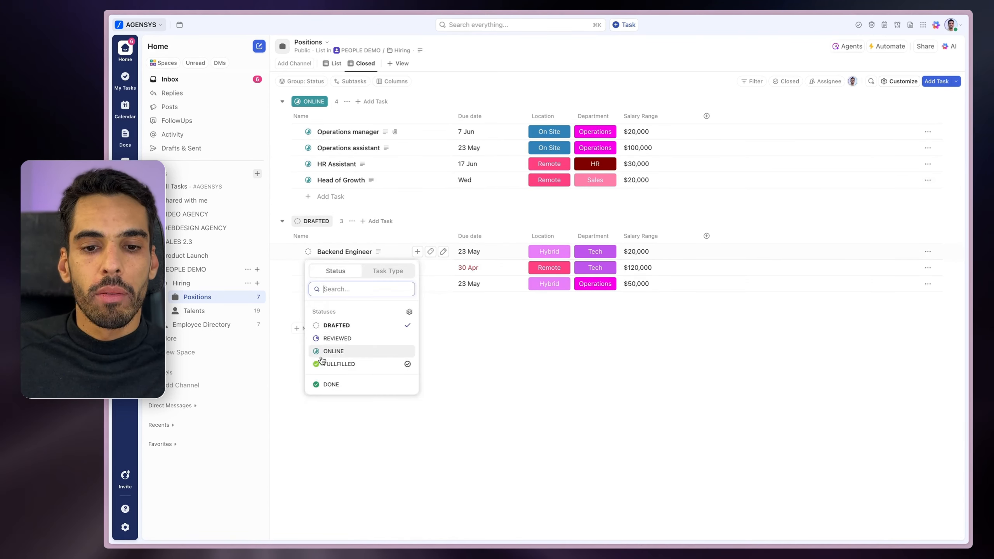
click(325, 355)
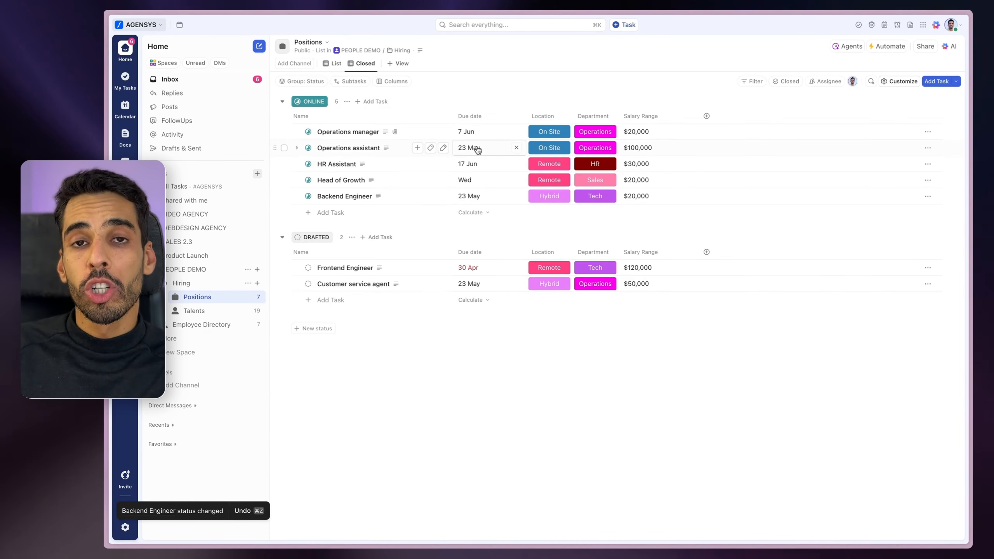
Preview the job description attached to the Operations manager position and read through it.
mouse_move(385, 132)
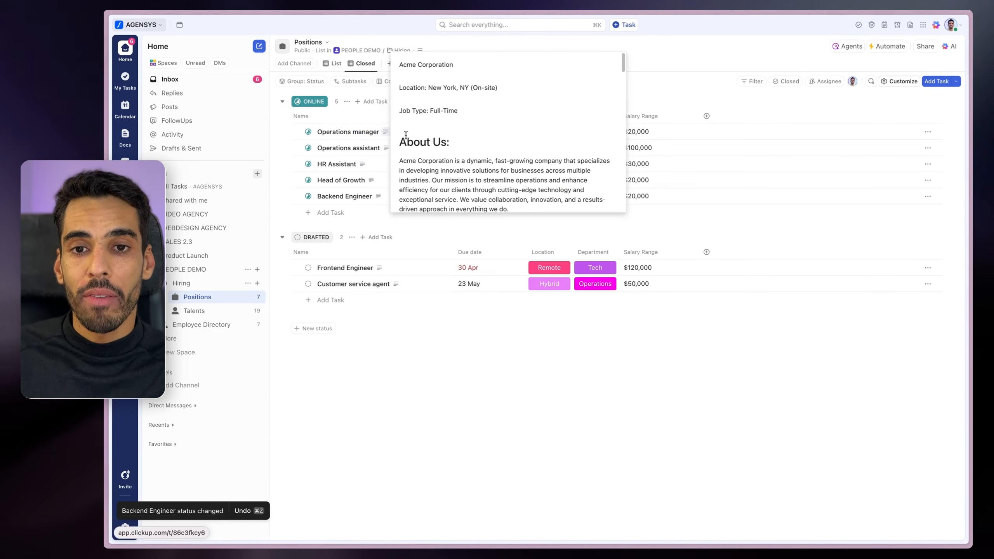
scroll(406, 135, down, 12)
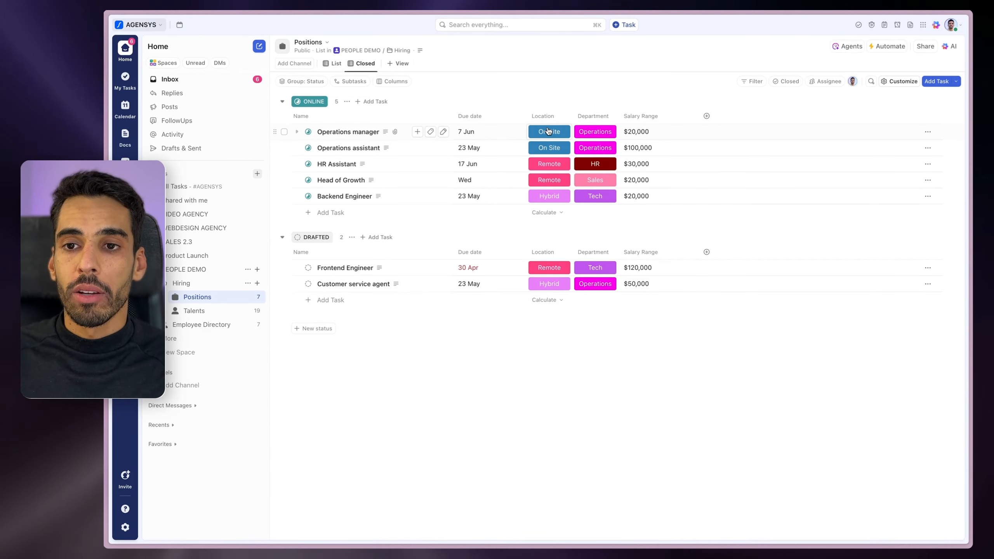
Show the Start date column in the Positions list and pick a start date for Head of Growth.
click(707, 116)
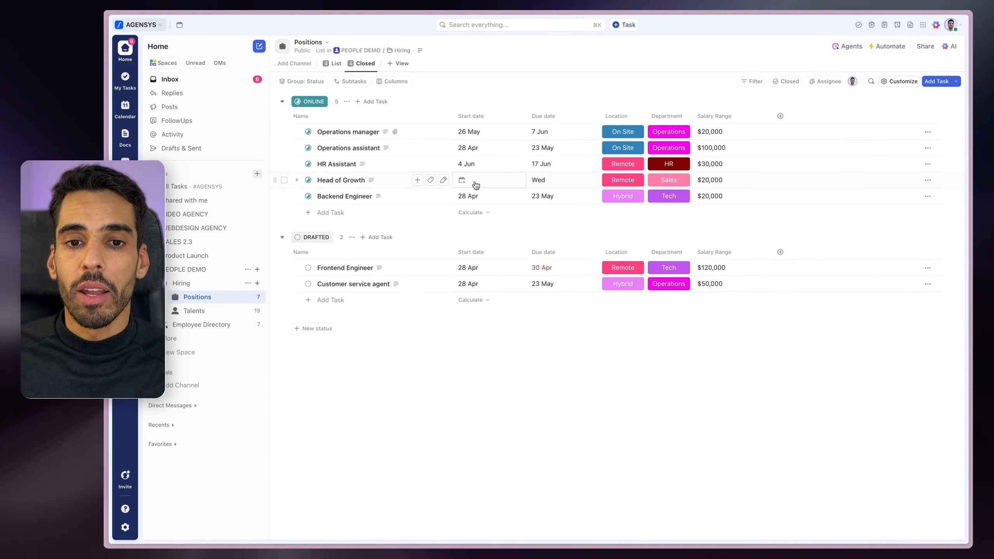
click(471, 182)
click(631, 269)
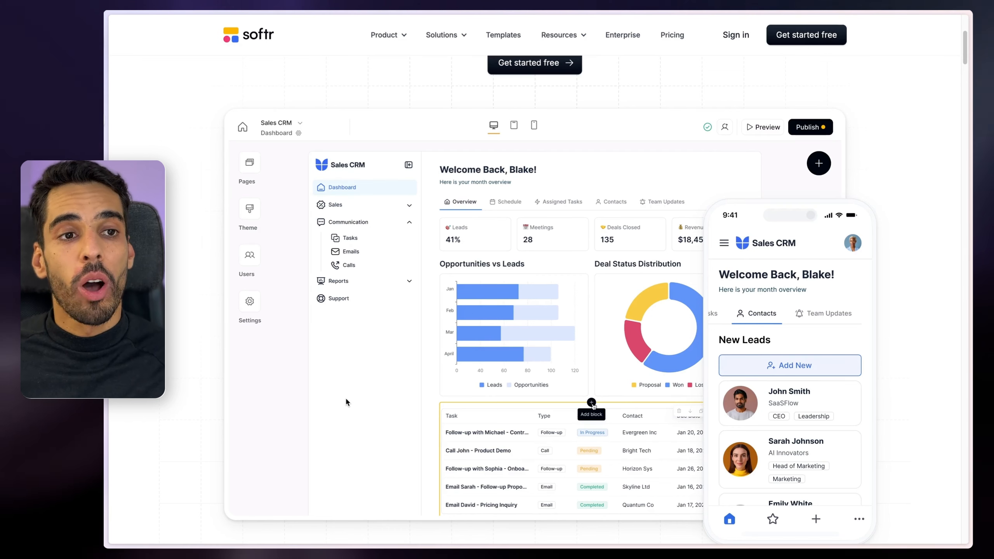
scroll(346, 402, up, 5)
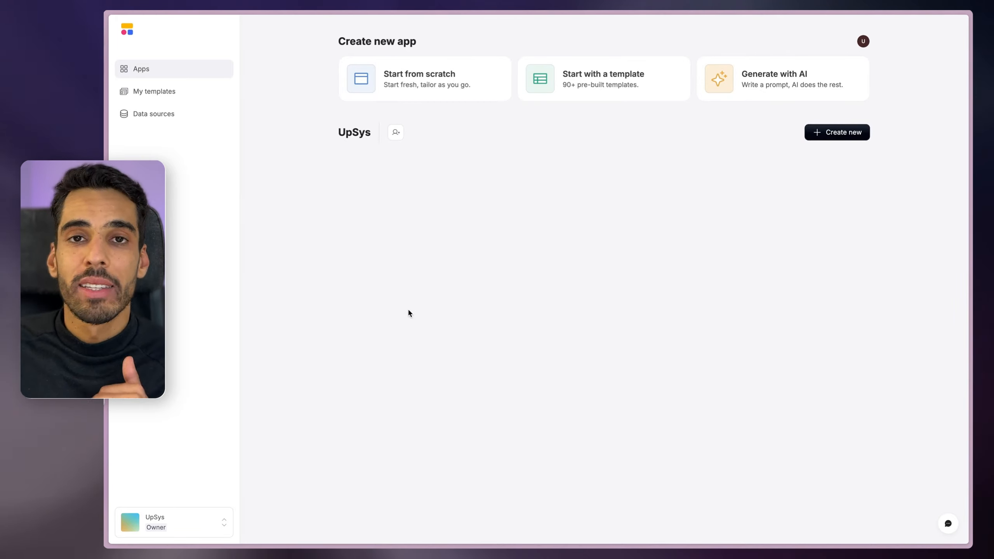
click(844, 133)
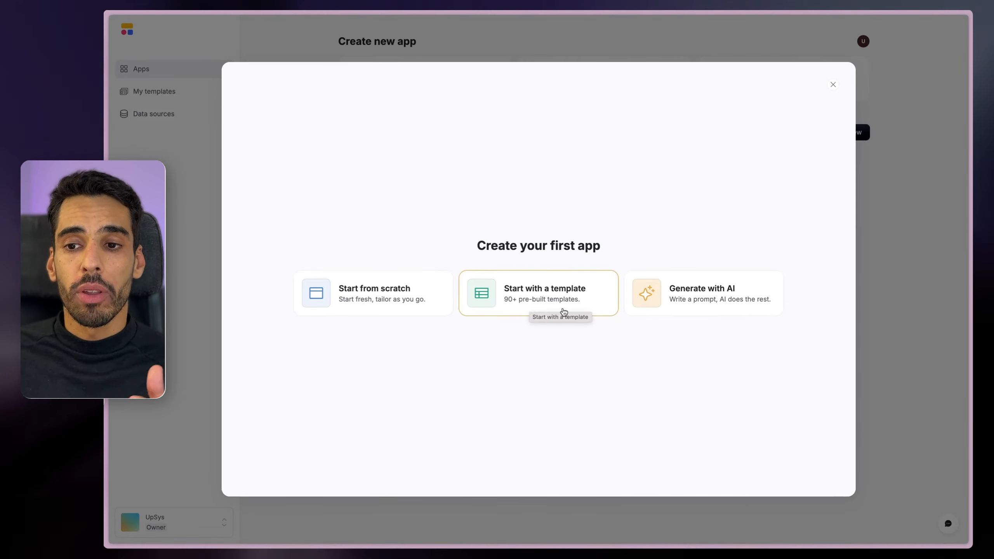
click(677, 314)
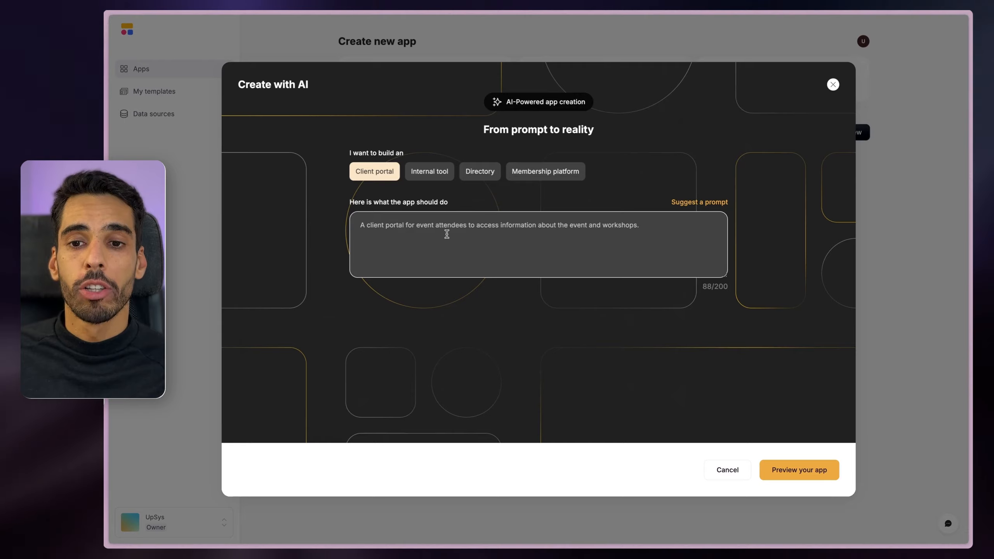
click(466, 233)
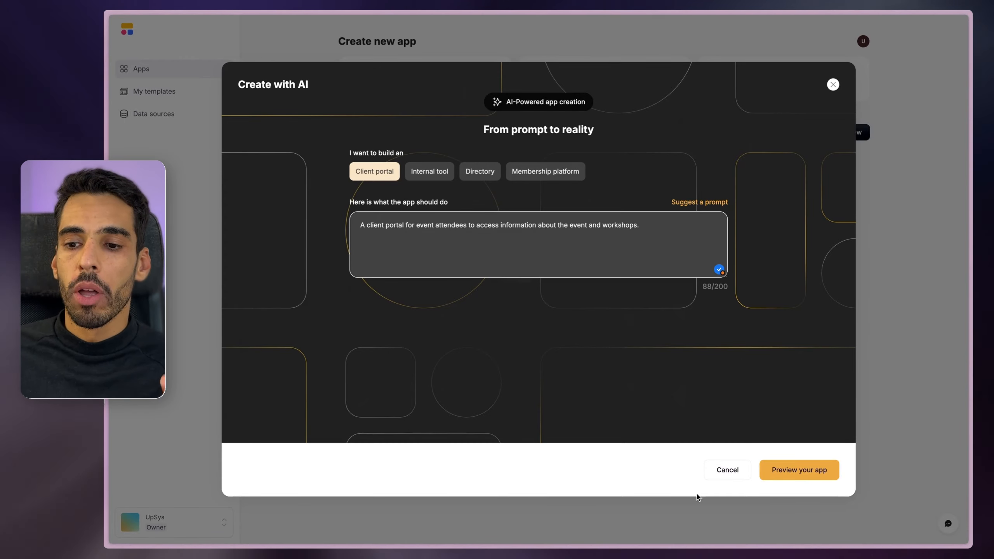
click(729, 471)
Search the new-app templates for "job", look over the matching templates and return to the creation options.
click(842, 134)
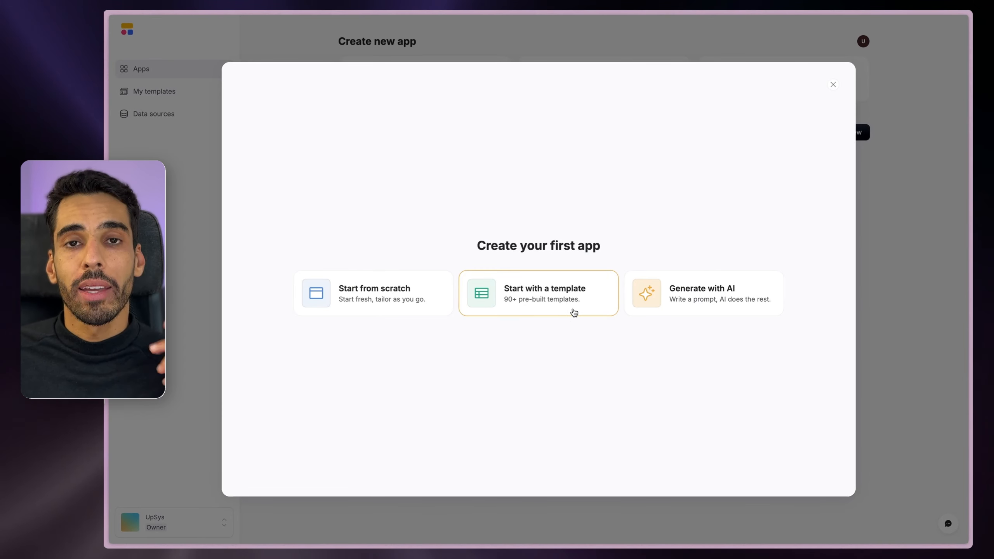
click(540, 302)
text(j)
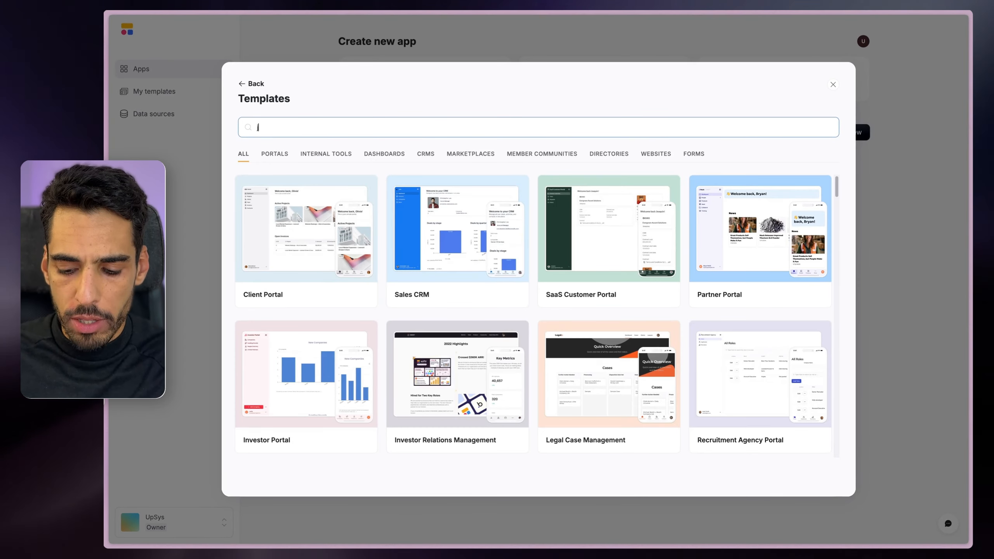
text(ob)
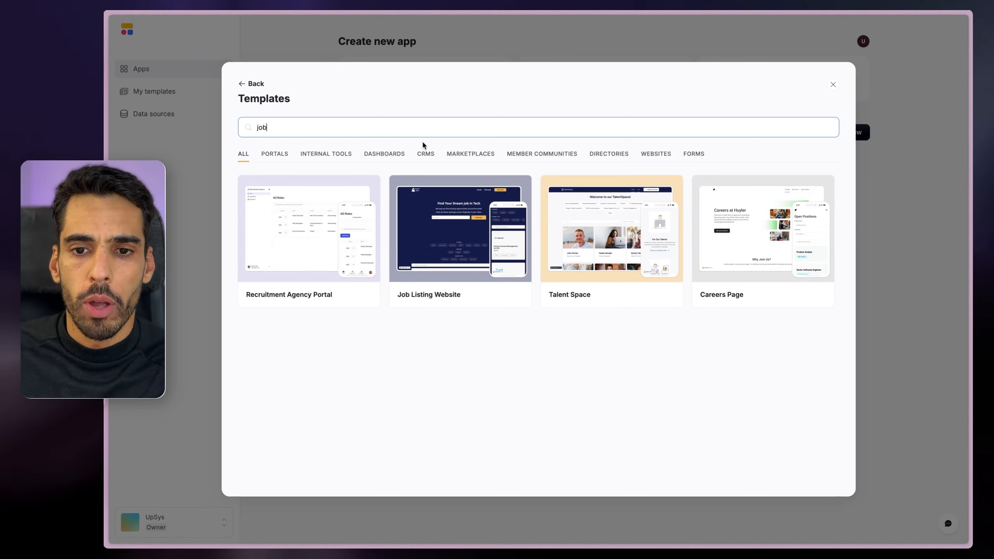
mouse_move(451, 228)
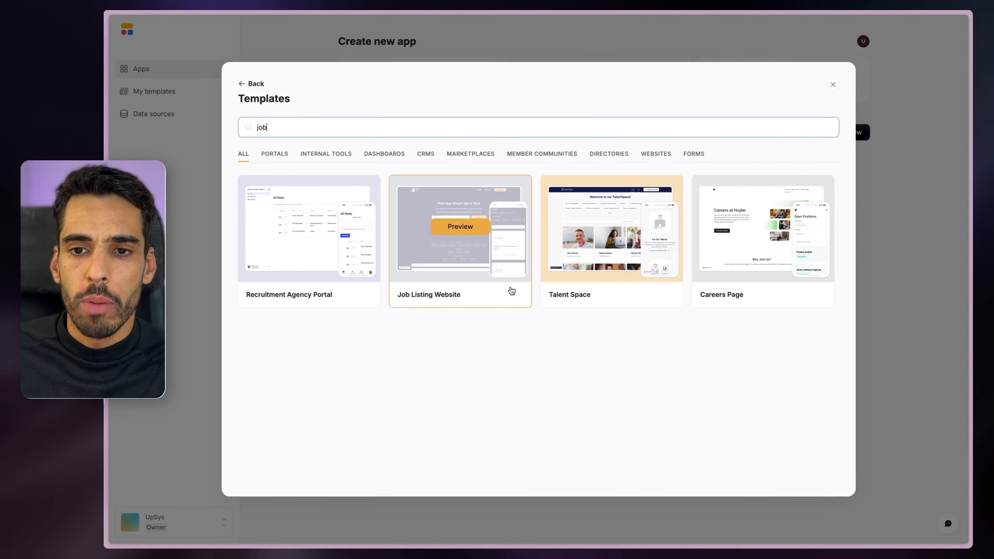
mouse_move(607, 299)
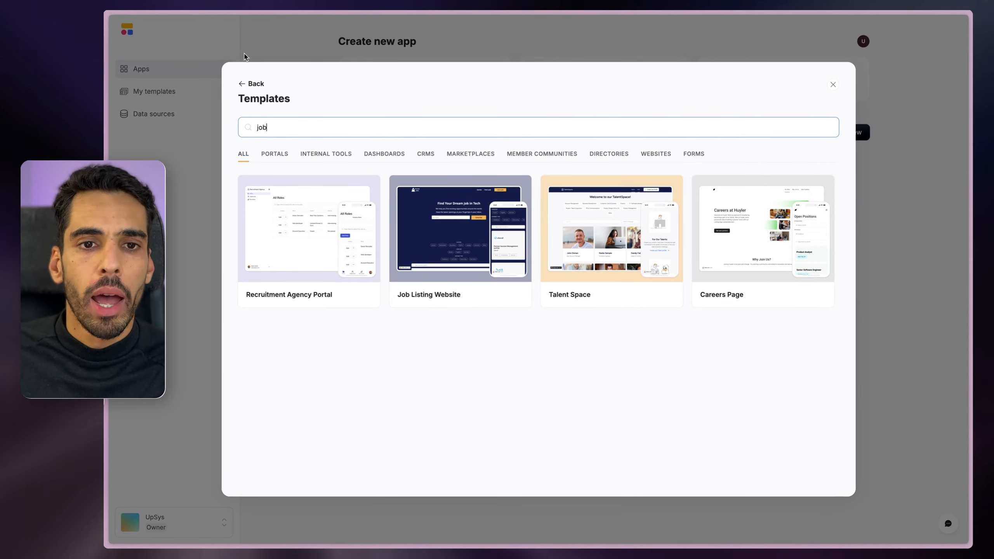
click(243, 83)
Start a new app from scratch and choose ClickUp as its data source.
click(375, 280)
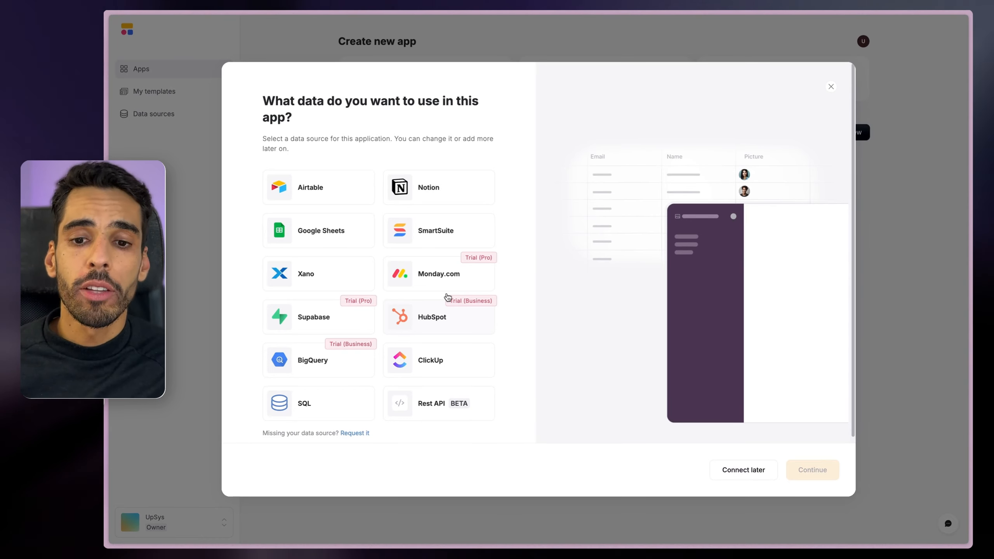
click(461, 360)
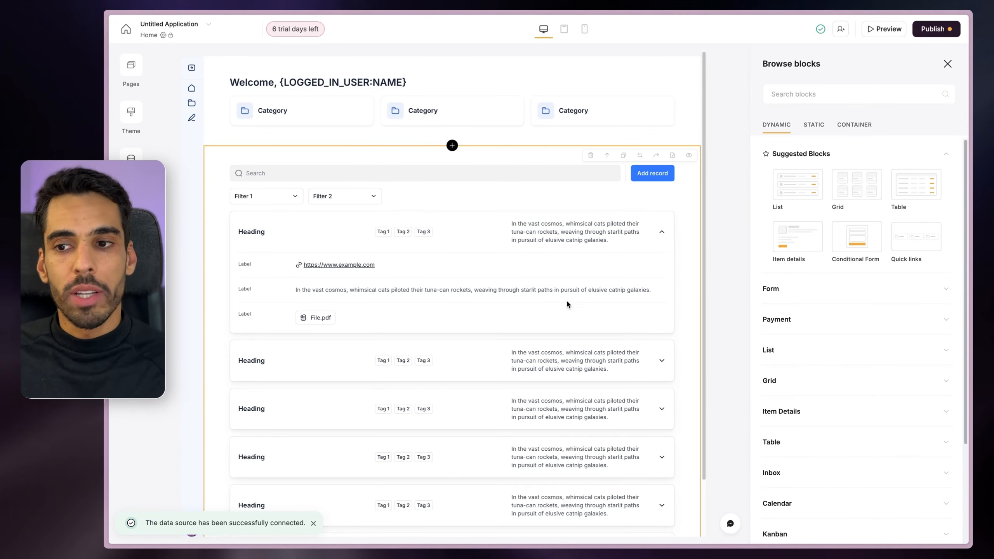
Delete the list block with the search bar, filters and expandable records from the Home page.
scroll(503, 212, down, 2)
scroll(503, 212, up, 2)
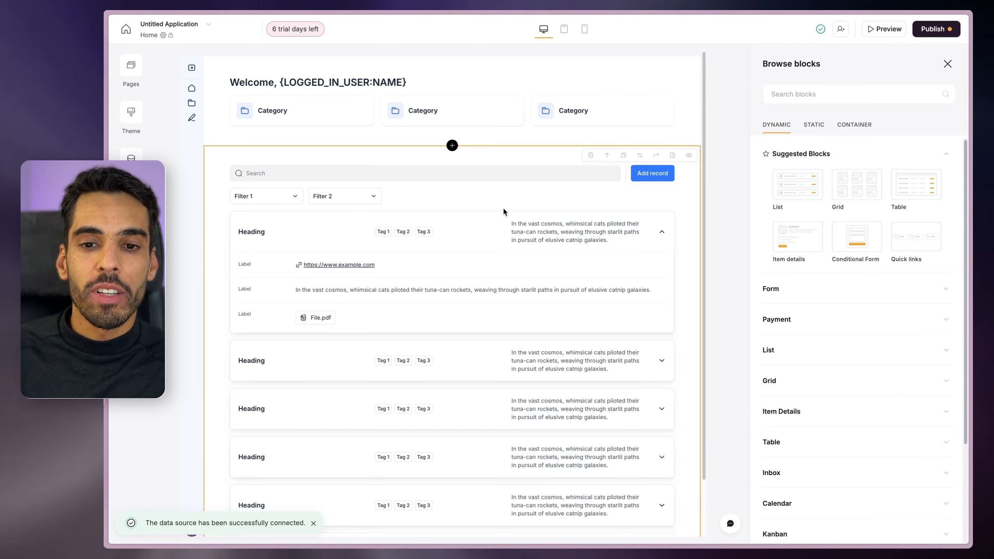
scroll(504, 207, down, 2)
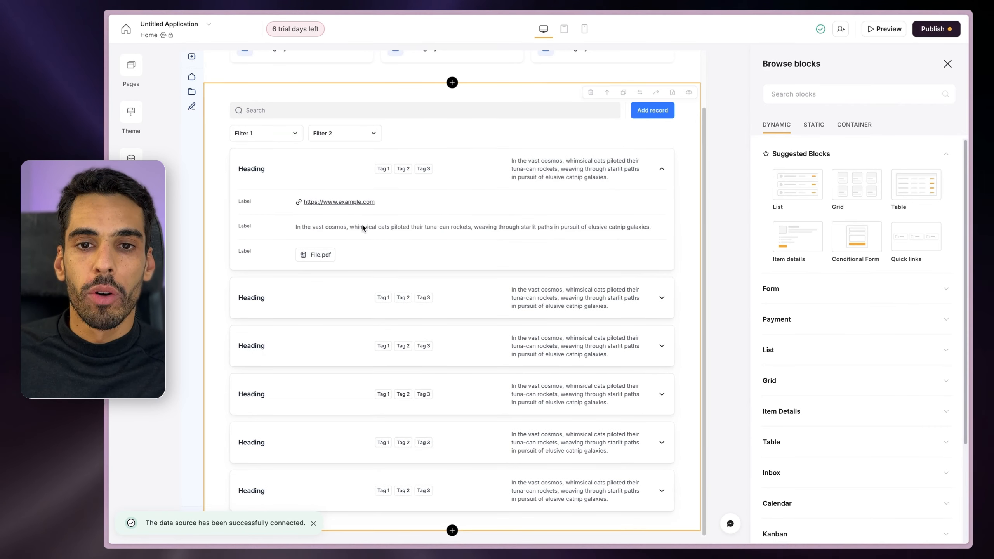
scroll(362, 227, up, 2)
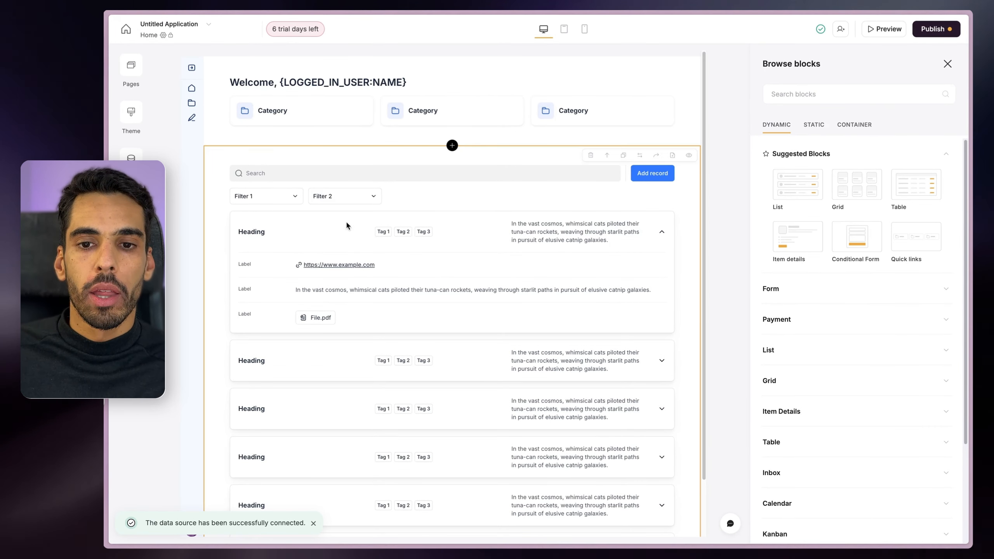
scroll(349, 225, down, 2)
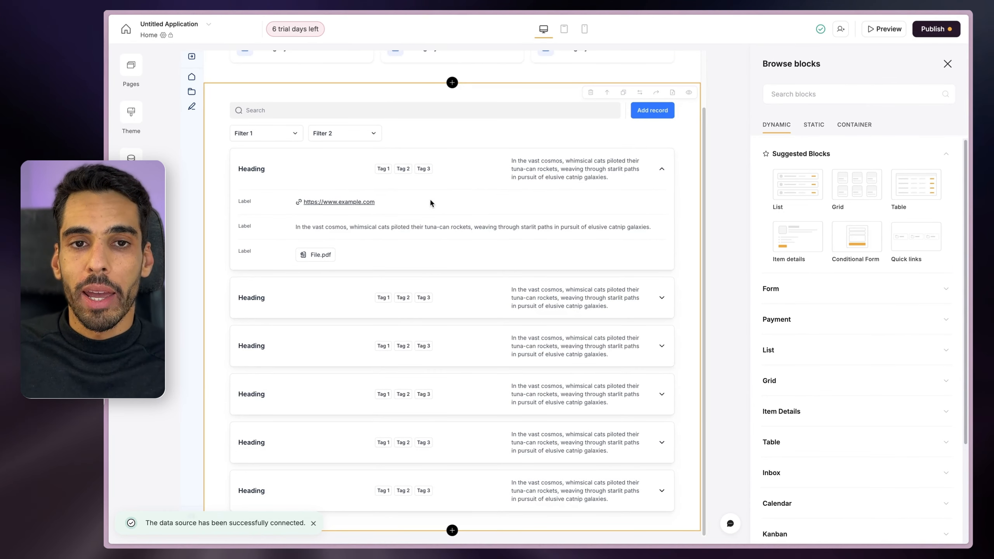
scroll(429, 198, up, 2)
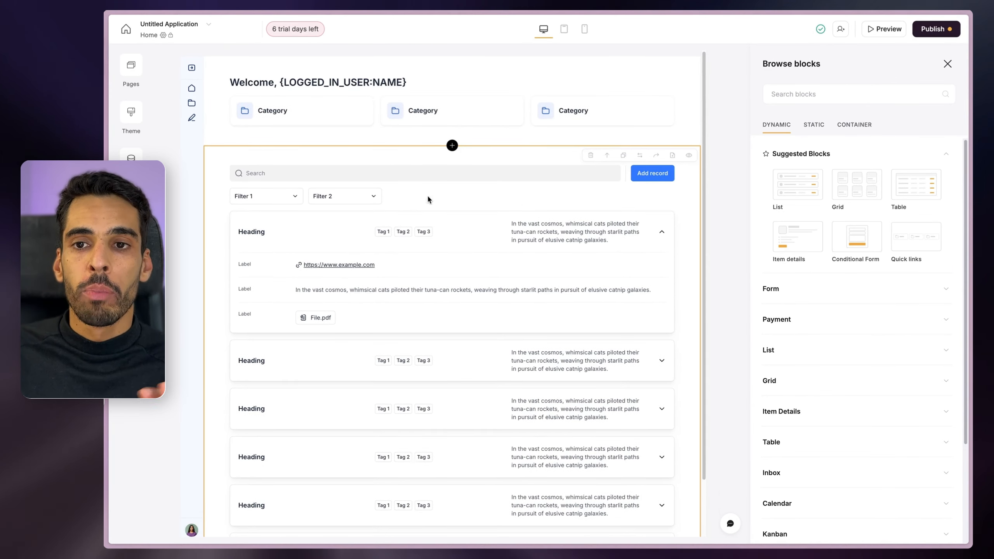
click(589, 157)
click(628, 306)
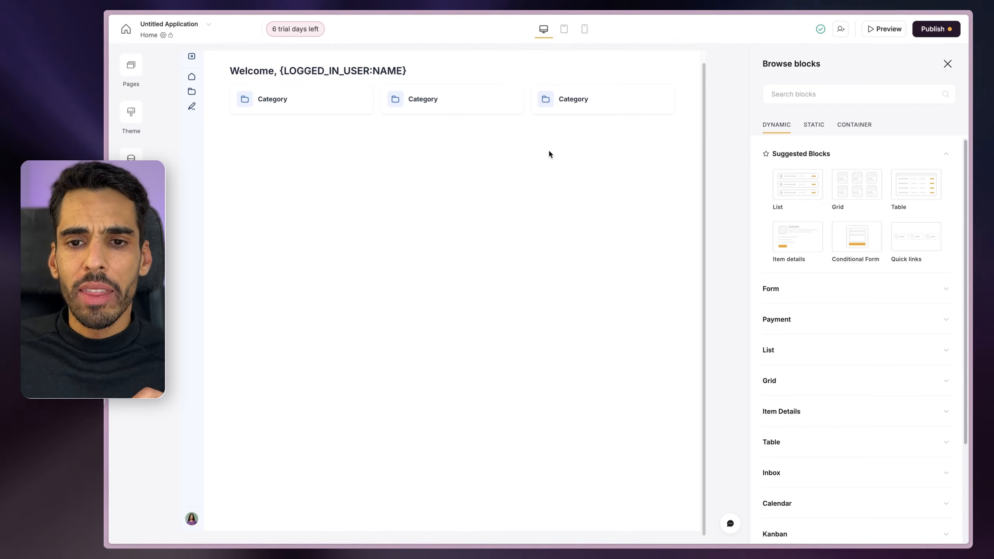
Delete the List, Item details and Form pages so that Home is the only app page.
click(137, 67)
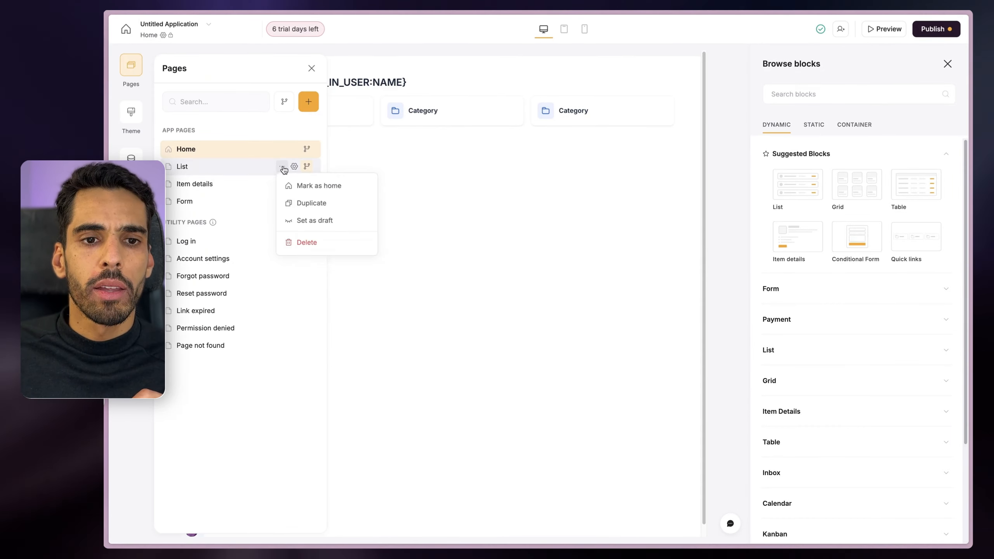
click(301, 243)
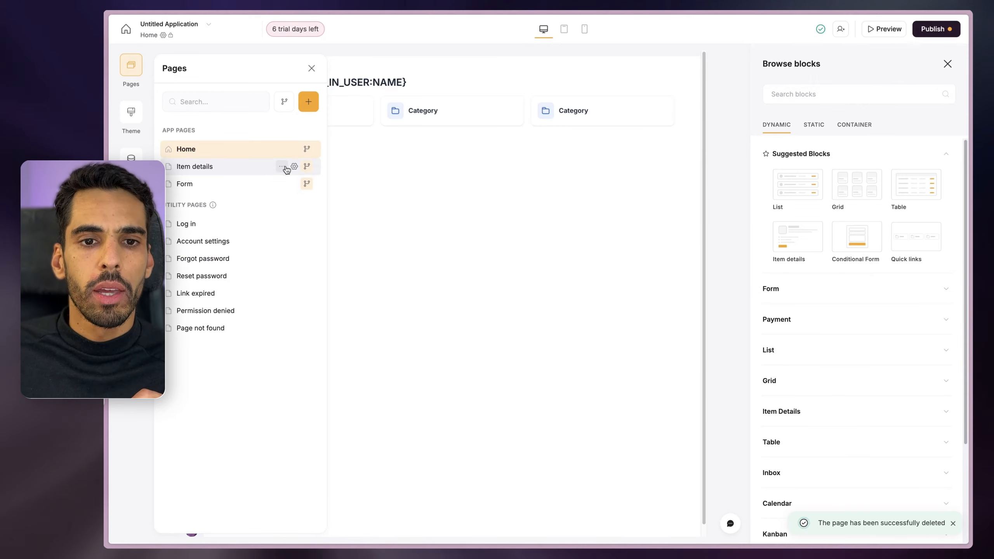
click(283, 167)
click(330, 247)
click(614, 304)
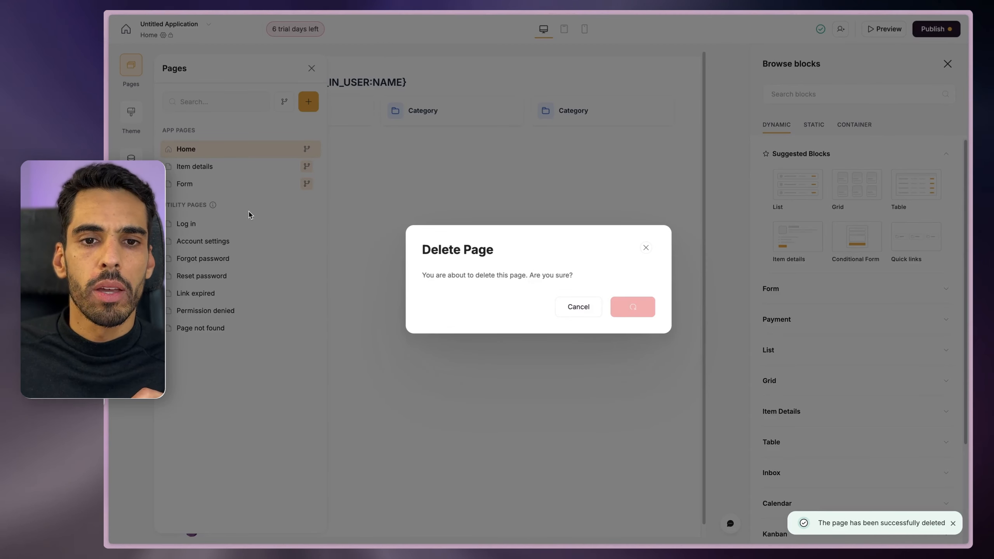
click(282, 167)
click(308, 242)
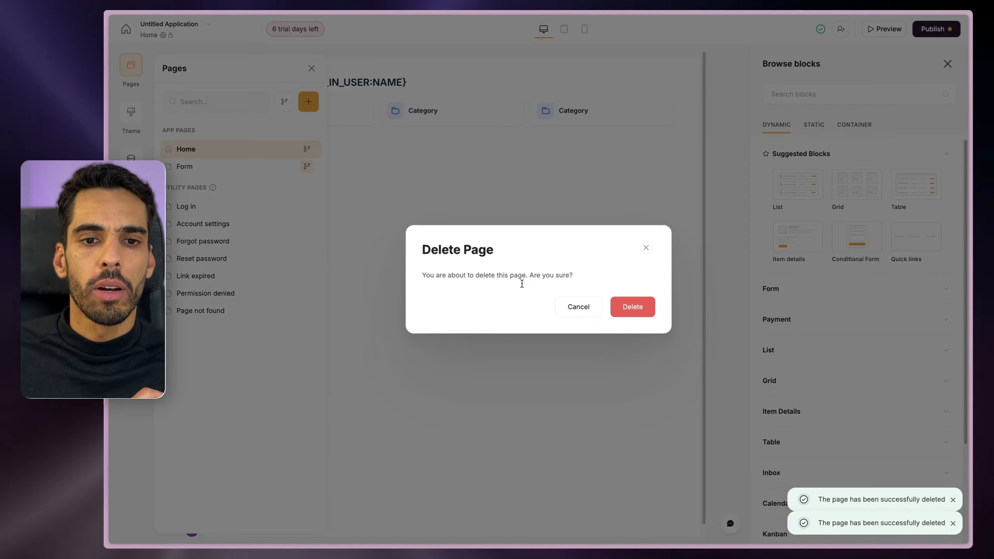
click(633, 307)
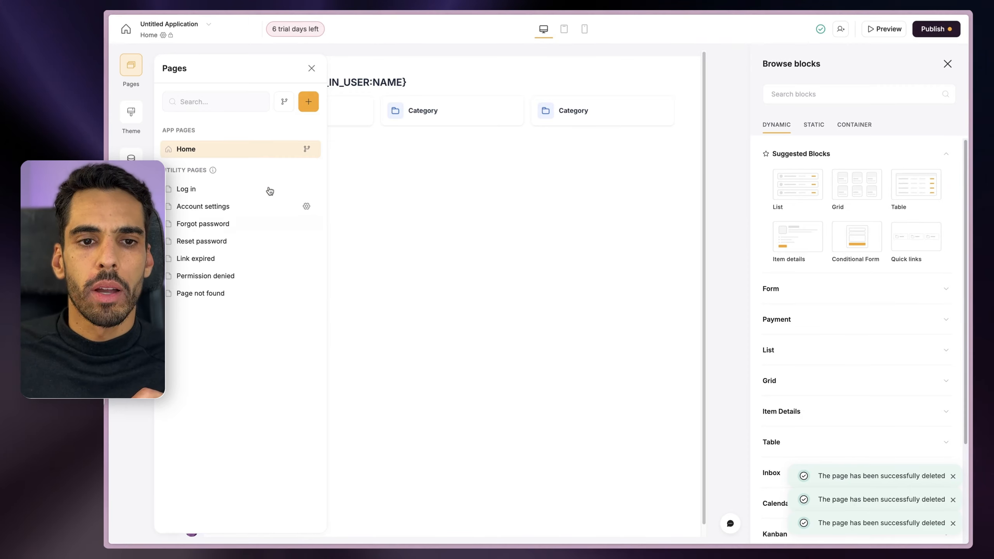
click(427, 212)
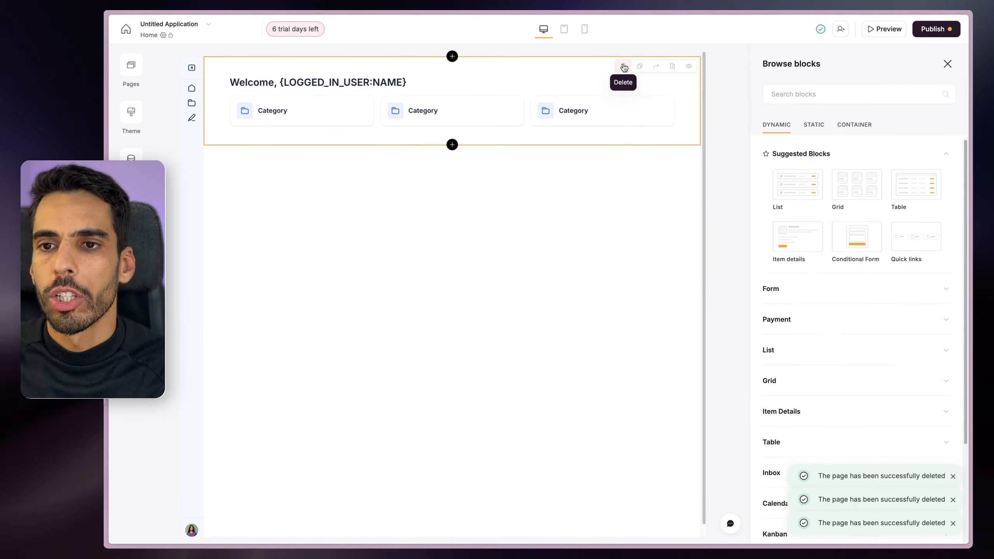
Delete the welcome block with the three category links from the Home page.
click(624, 65)
click(629, 308)
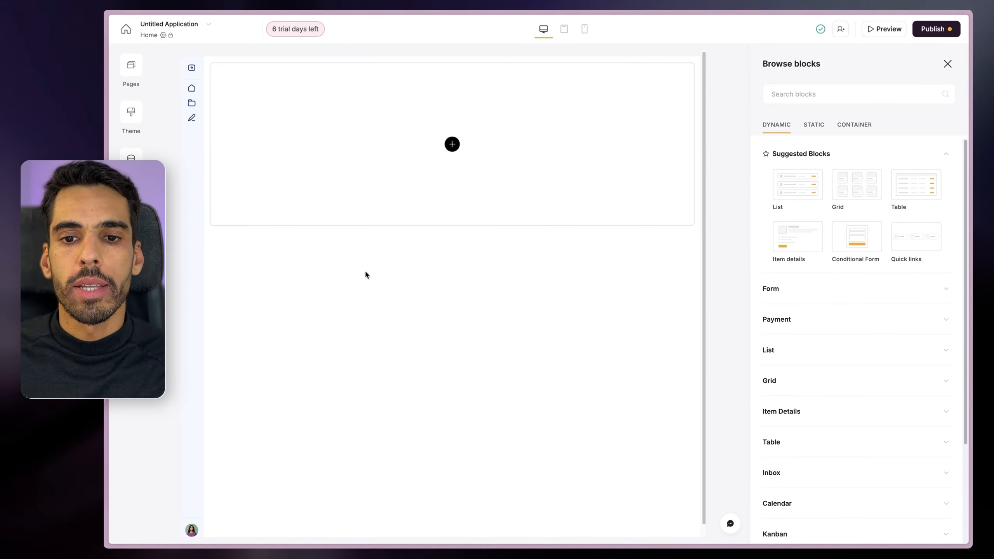
Look over the static block categories in the block library, then return to the dynamic blocks.
scroll(457, 336, down, 1)
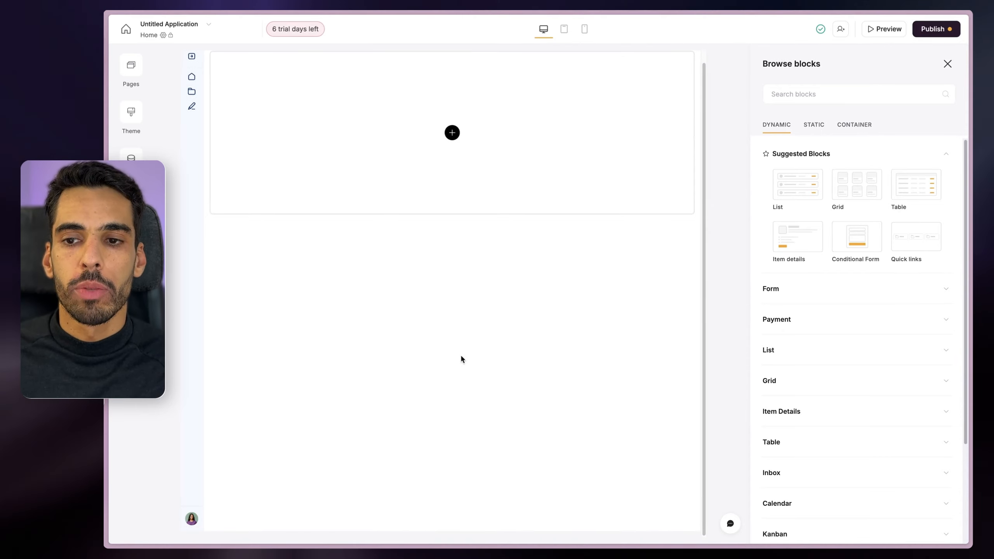
scroll(466, 329, up, 1)
click(813, 125)
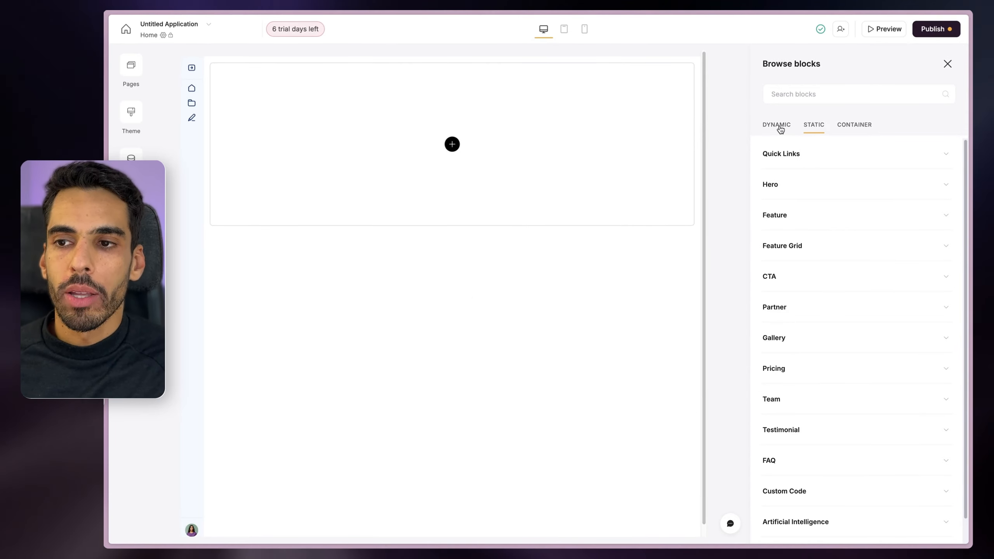
click(780, 129)
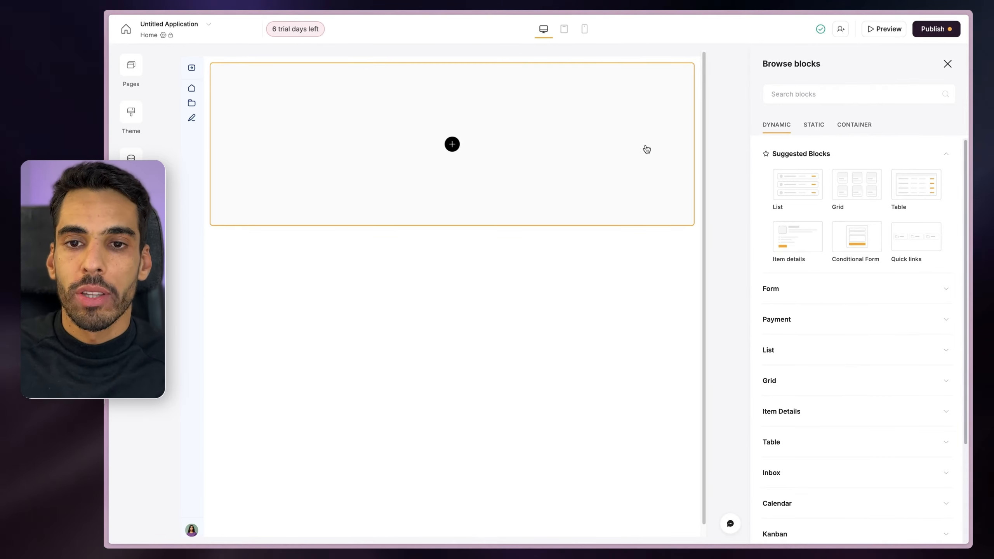
Add the static "Hero with call to action" block to the empty Home page.
scroll(506, 264, down, 1)
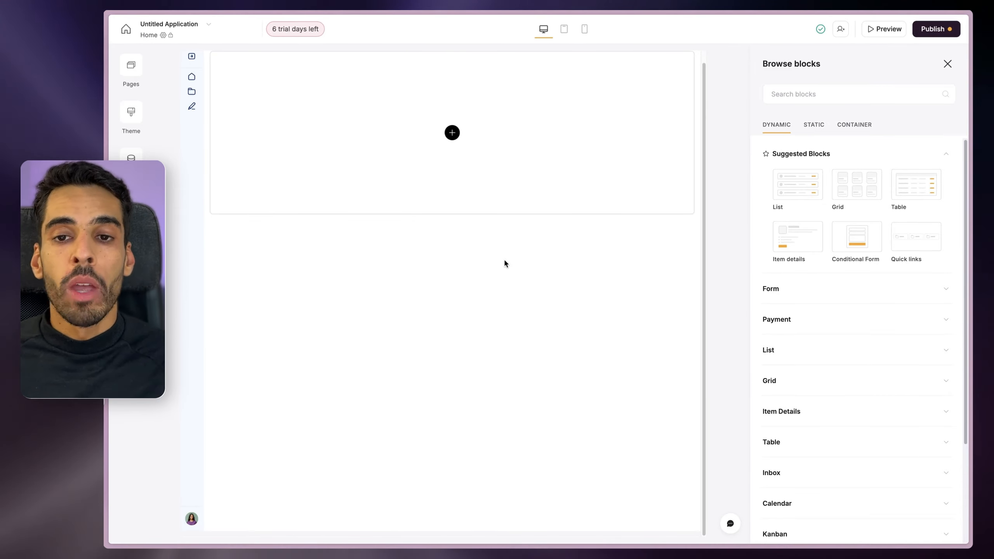
scroll(490, 177, up, 1)
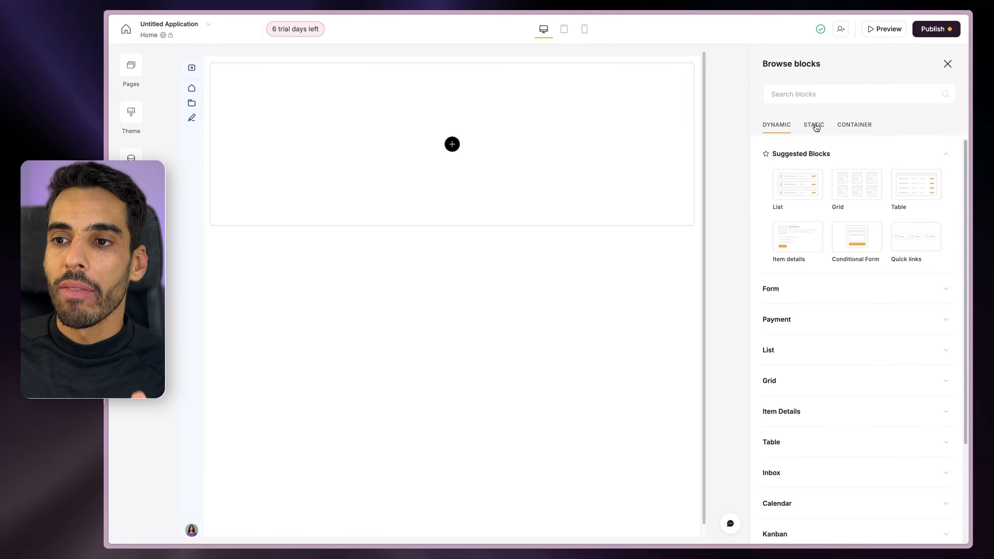
click(805, 98)
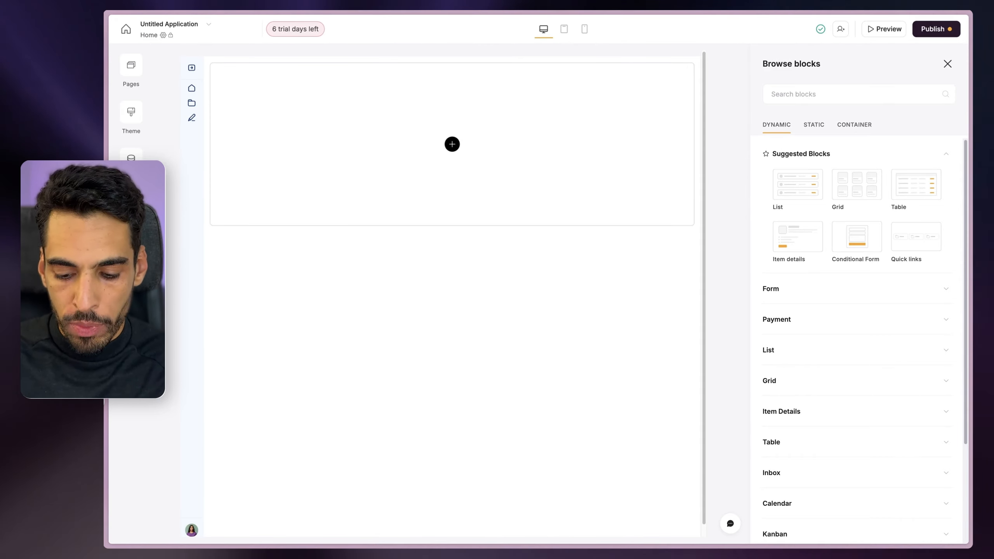
click(814, 126)
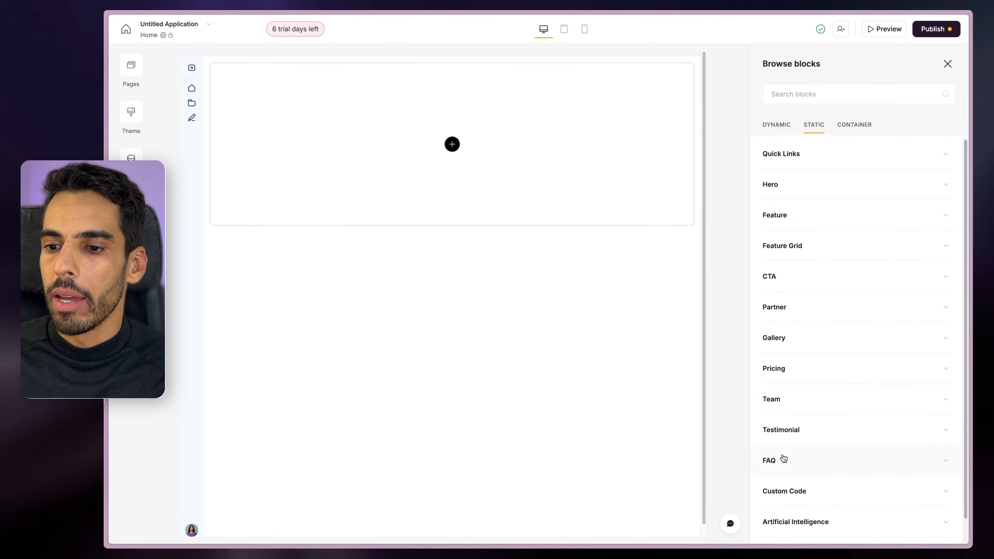
click(770, 184)
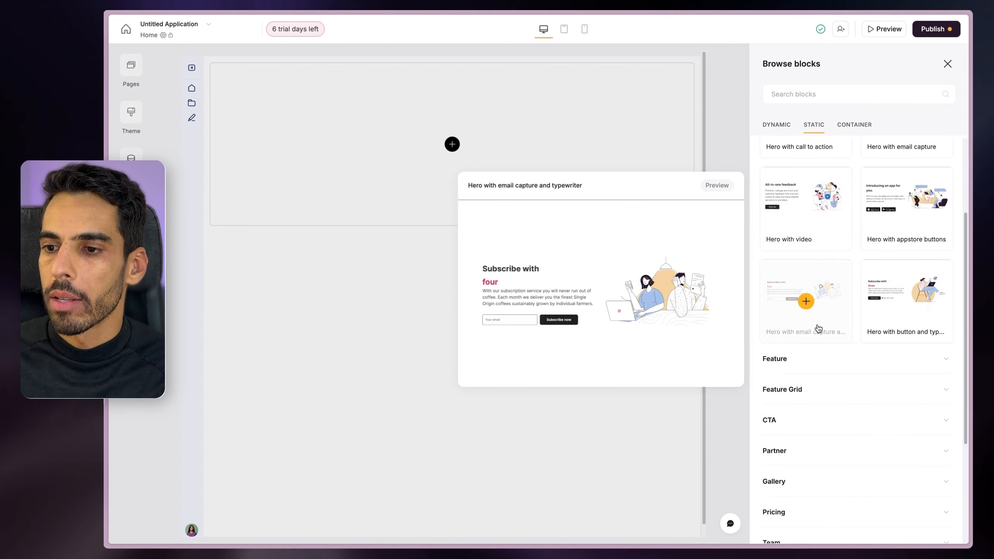
scroll(856, 296, up, 1)
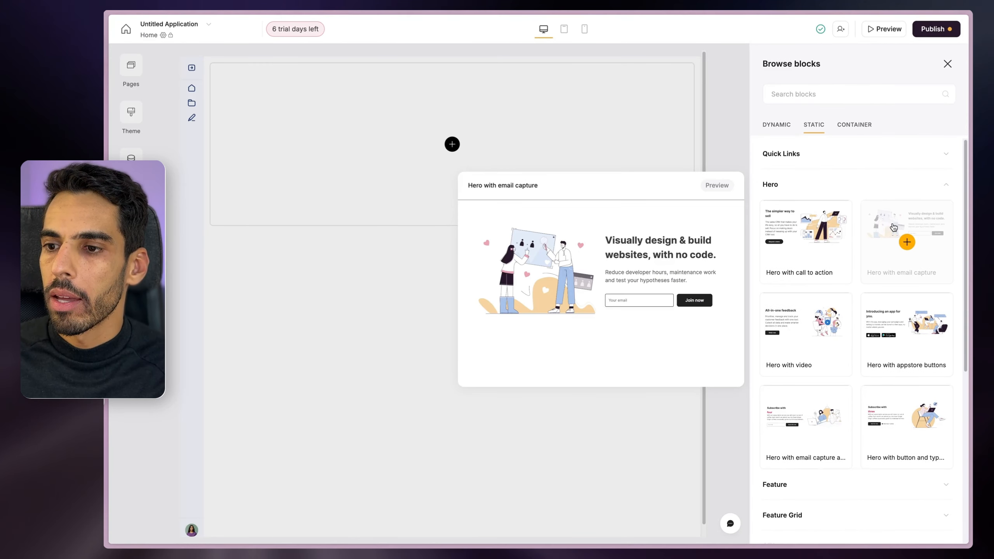
click(805, 242)
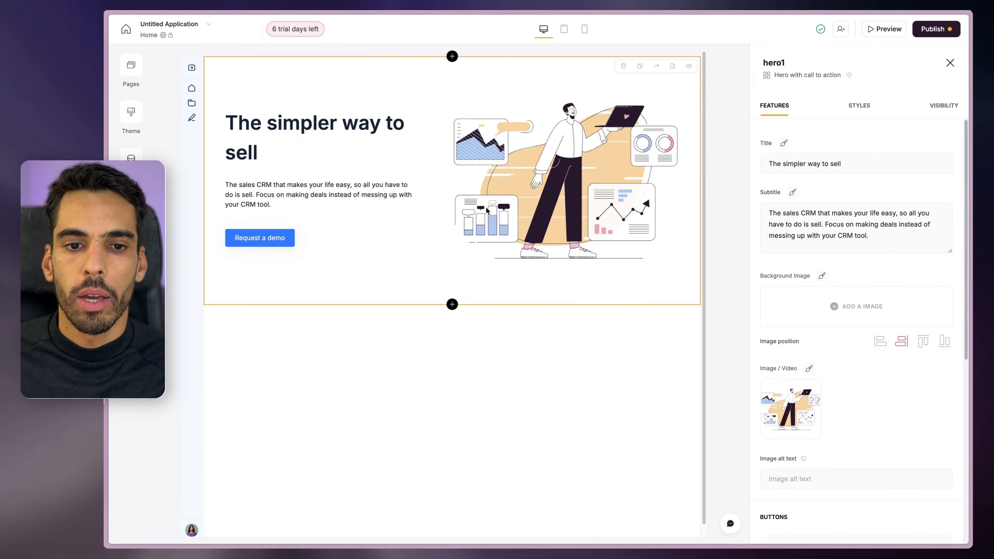
Set the hero title to "Welcome to AgenSys" and the subtitle to "Please find our open positions below".
triple_click(817, 164)
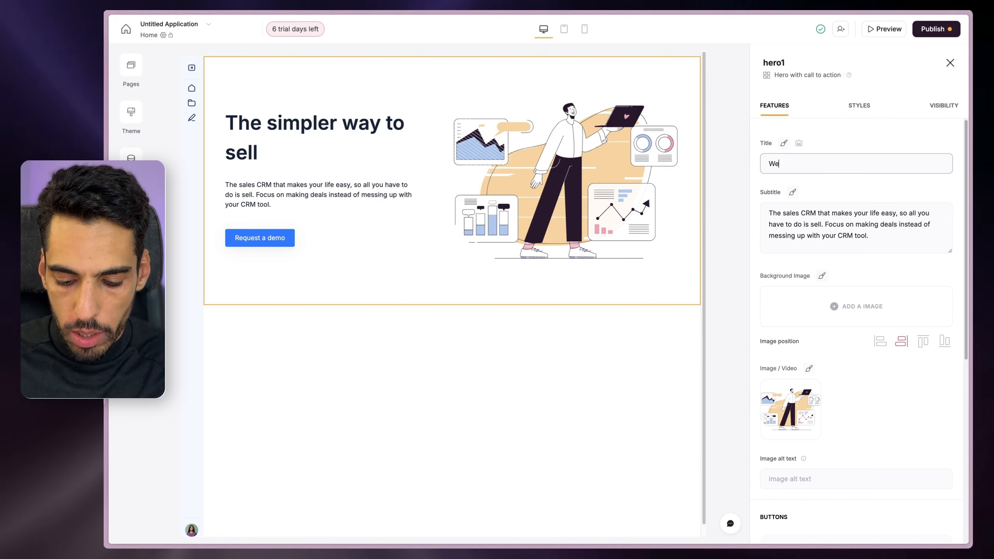
text(Welcome to AgenSys)
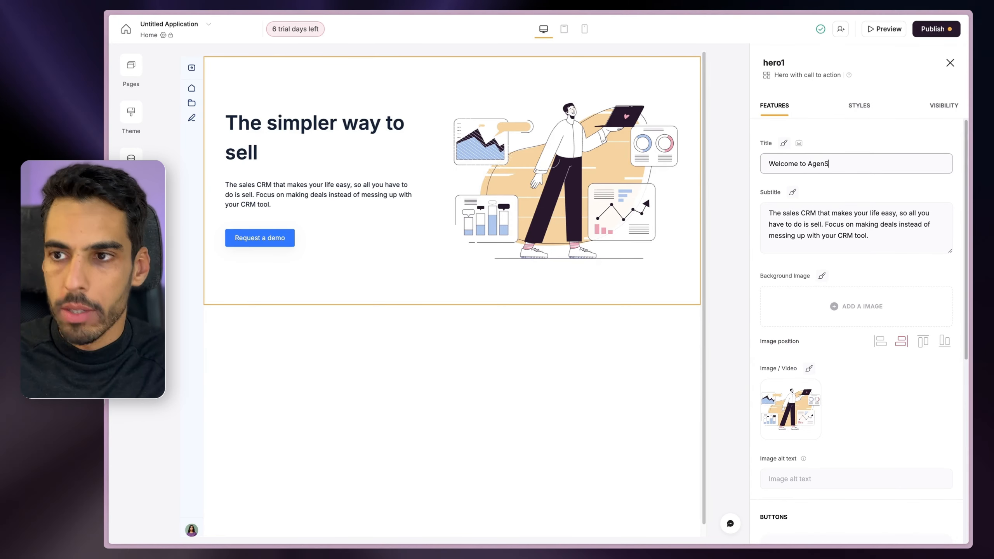
triple_click(826, 232)
text(Plerase f)
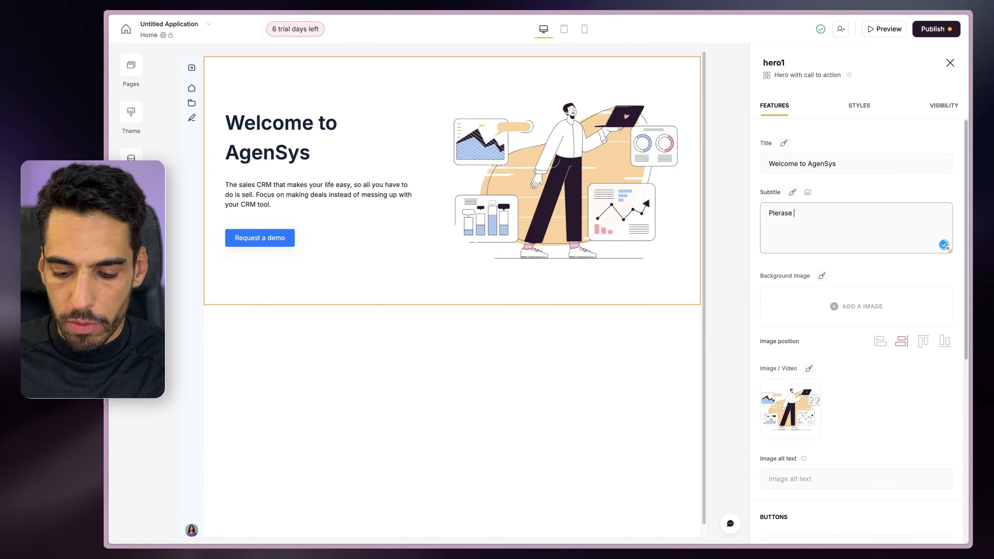
text(ind our open positions below)
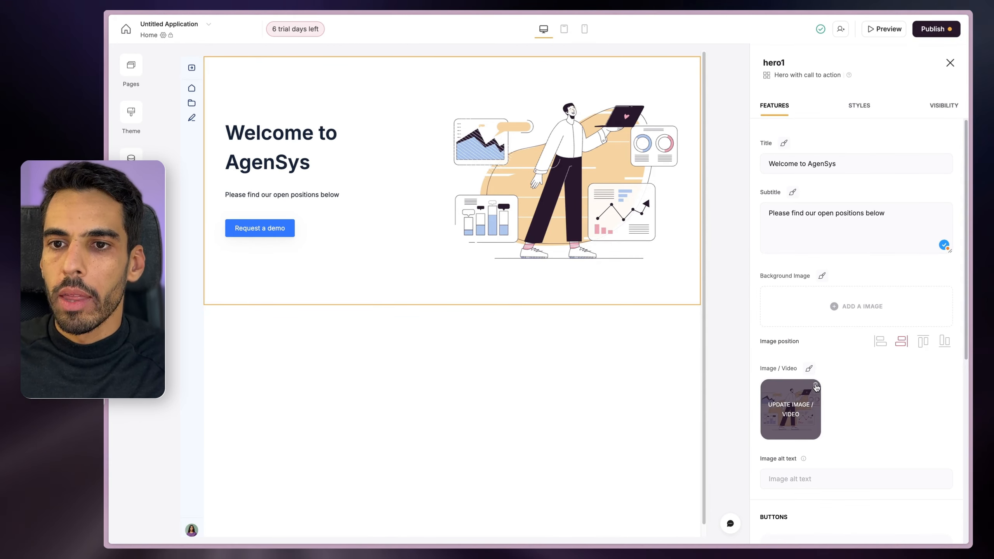
Replace the hero illustration with the handshake stock photo, found by searching the asset library for "job".
click(816, 387)
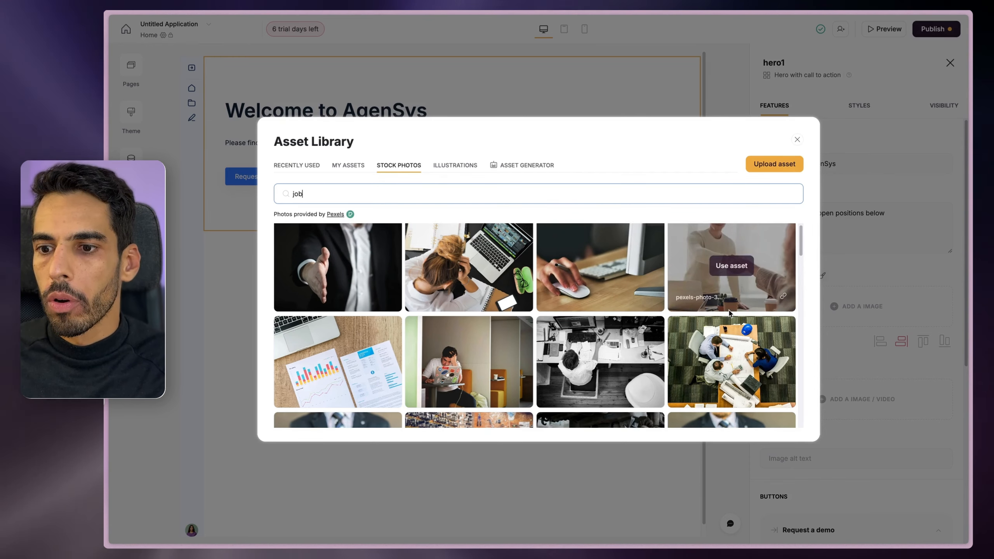
scroll(714, 296, down, 2)
scroll(739, 291, up, 2)
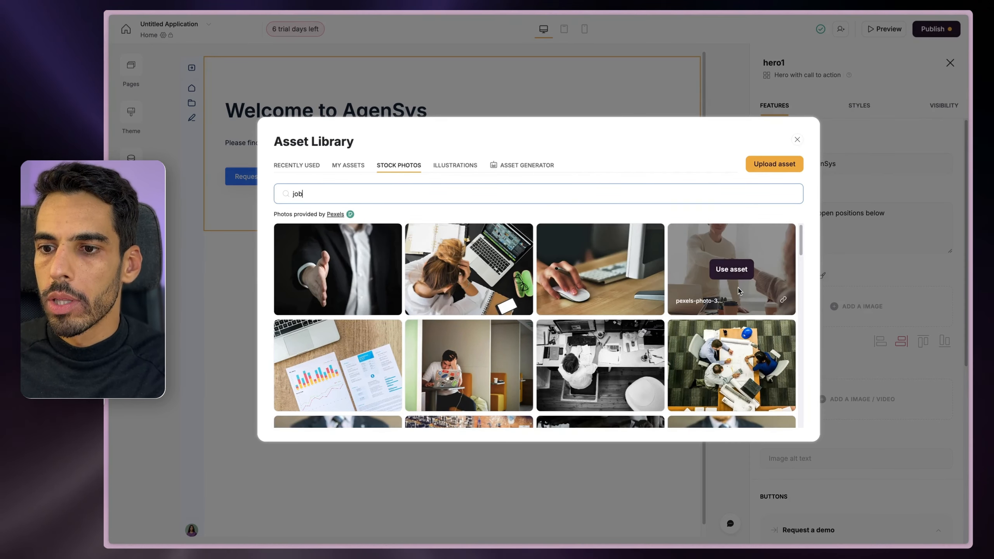
click(732, 269)
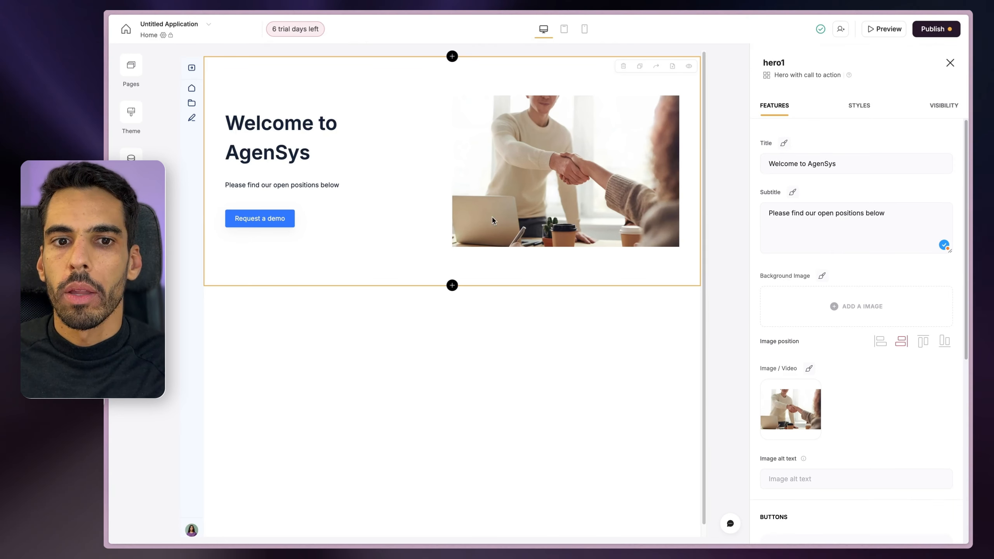
Remove the "Request a demo" button from the hero block.
scroll(783, 406, down, 7)
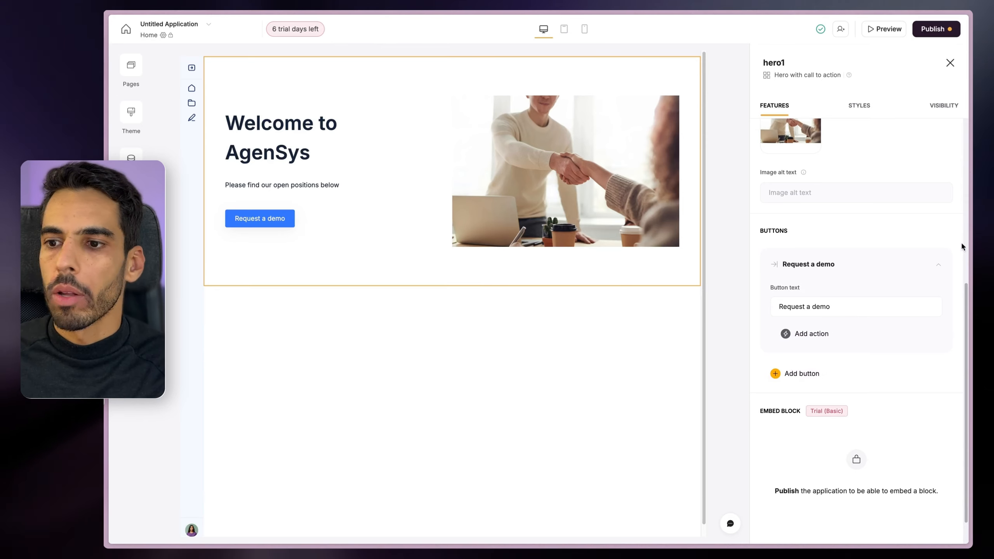
click(924, 265)
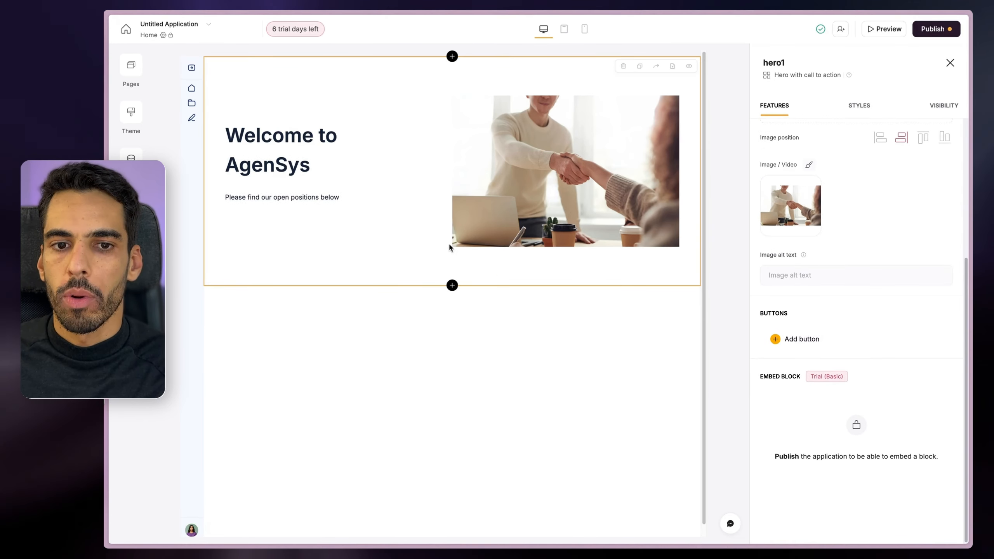
scroll(850, 326, up, 5)
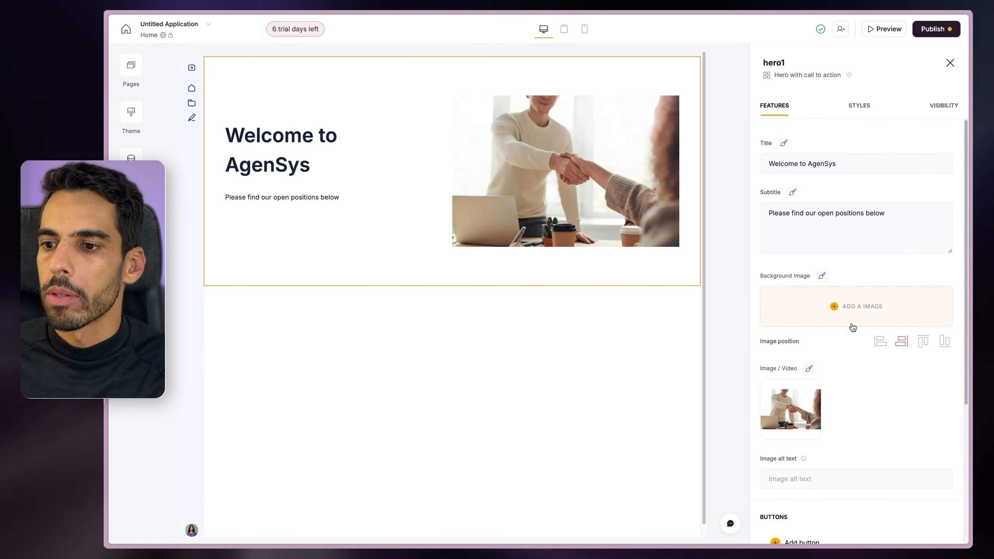
Review the hero's style and visibility settings and set its title text color to the suggested blue #3278FF.
click(859, 106)
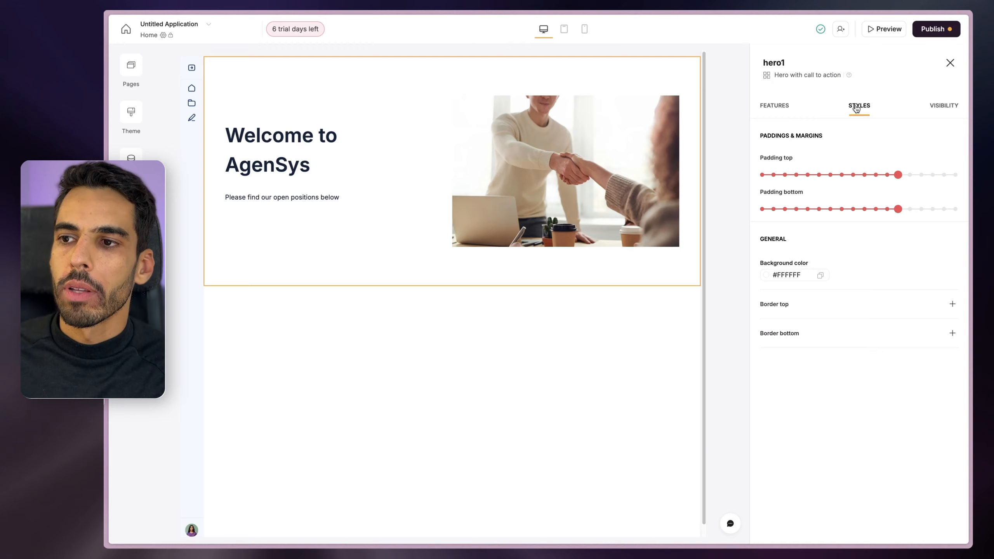
click(943, 105)
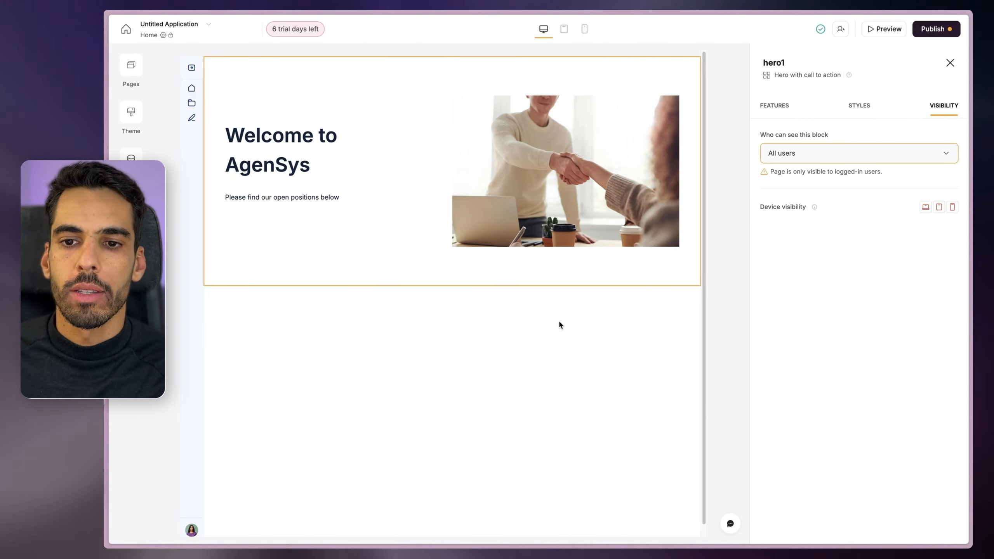
click(782, 108)
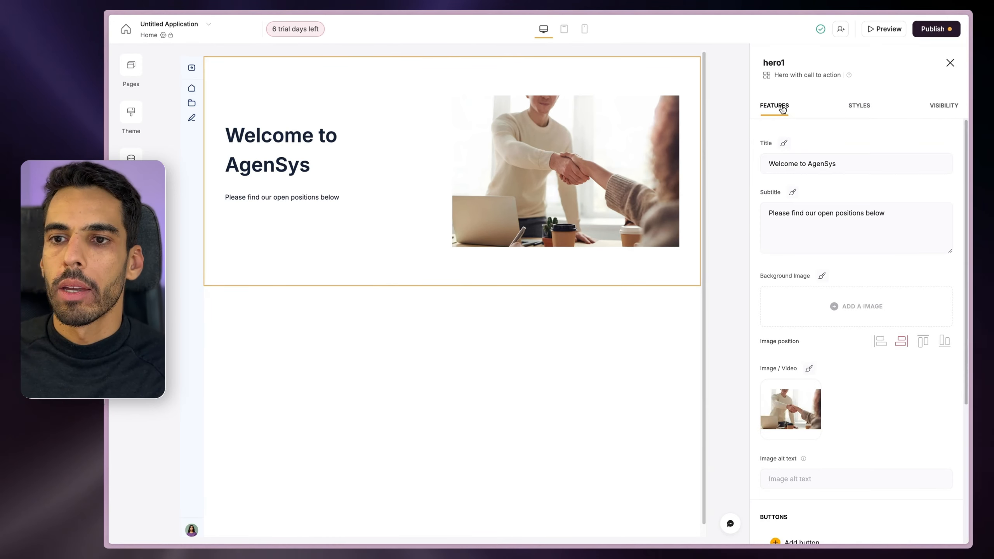
click(784, 144)
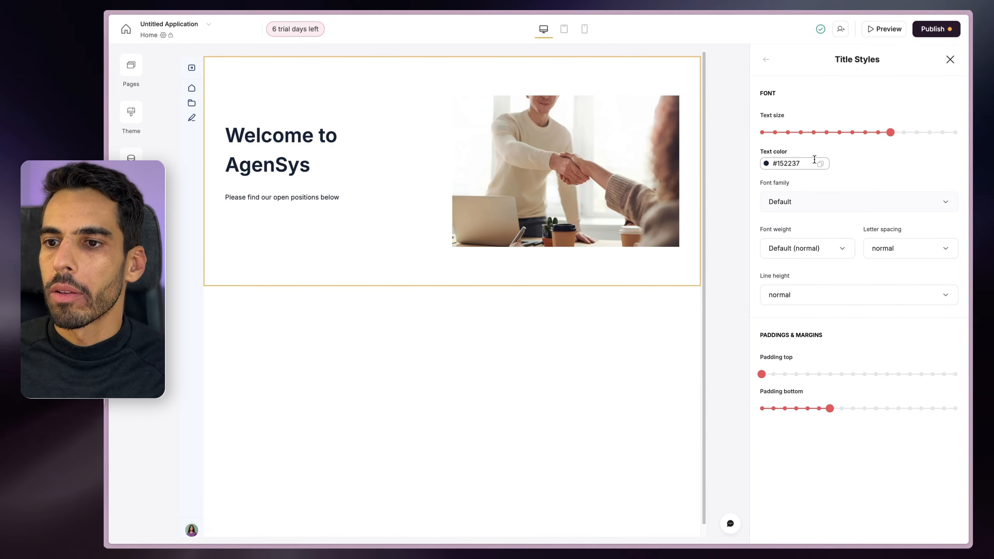
click(786, 163)
click(789, 309)
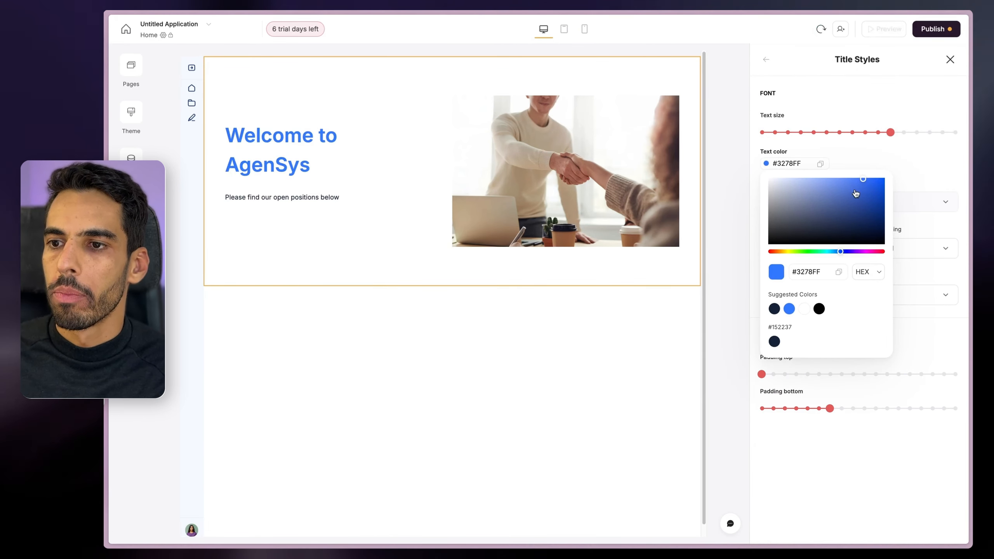
click(898, 162)
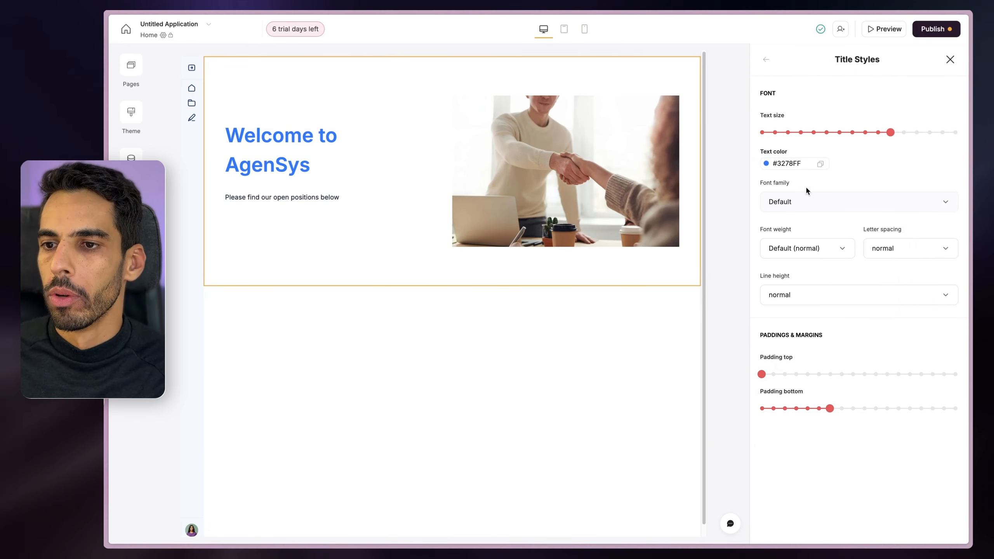
Open the block library for a spot below the hero and compare the Columned, Stacked, Expandable and other List layouts.
scroll(372, 275, down, 1)
click(453, 277)
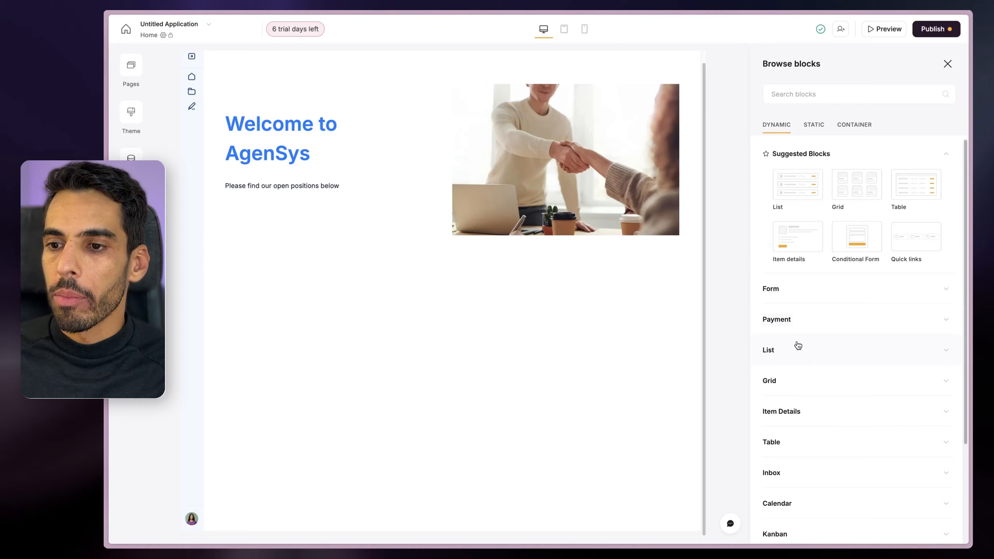
mouse_move(799, 186)
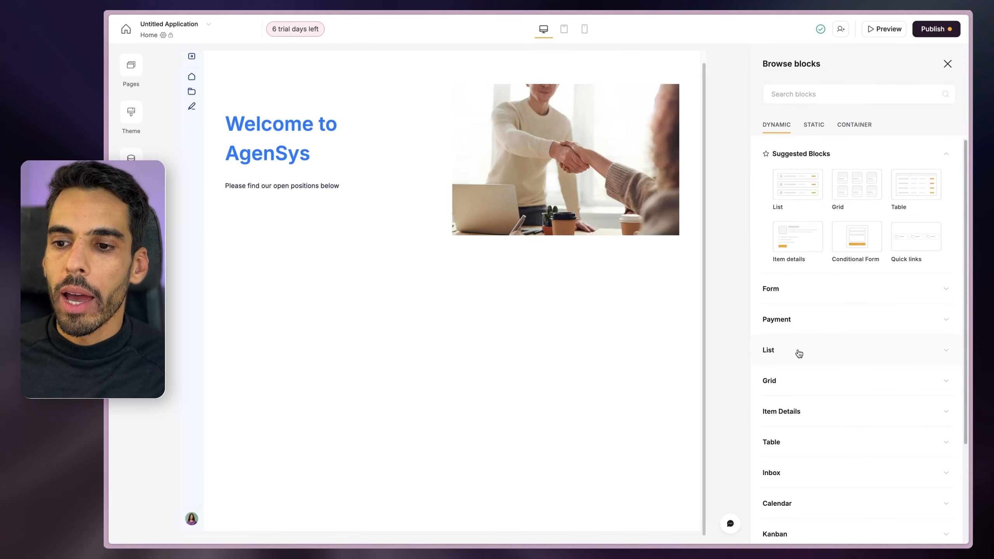
click(799, 354)
scroll(826, 298, down, 3)
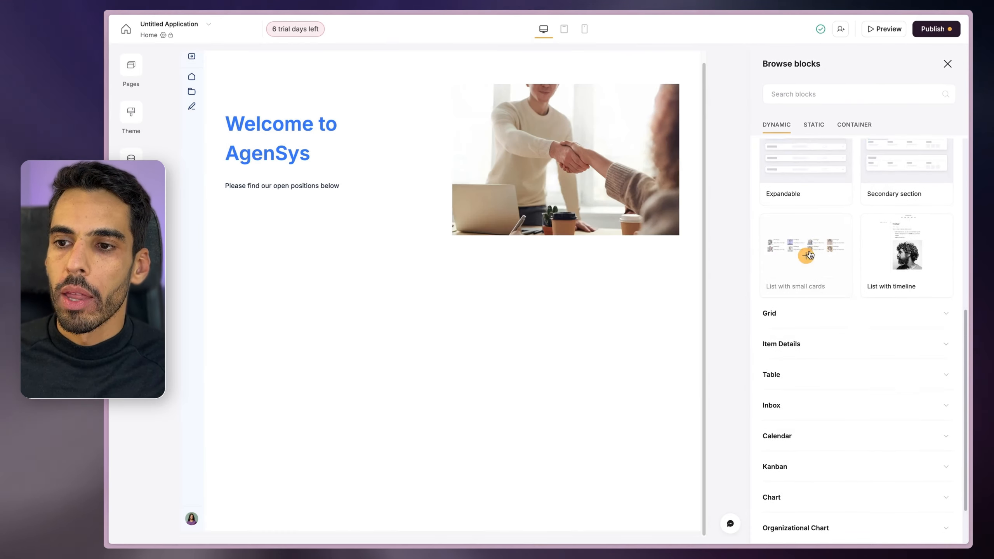
scroll(809, 256, up, 3)
mouse_move(806, 286)
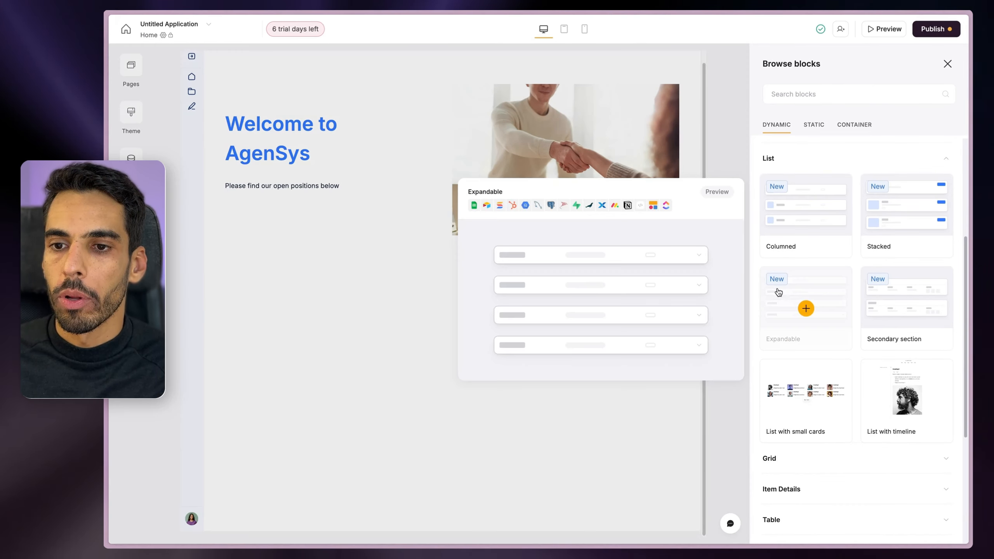
mouse_move(905, 307)
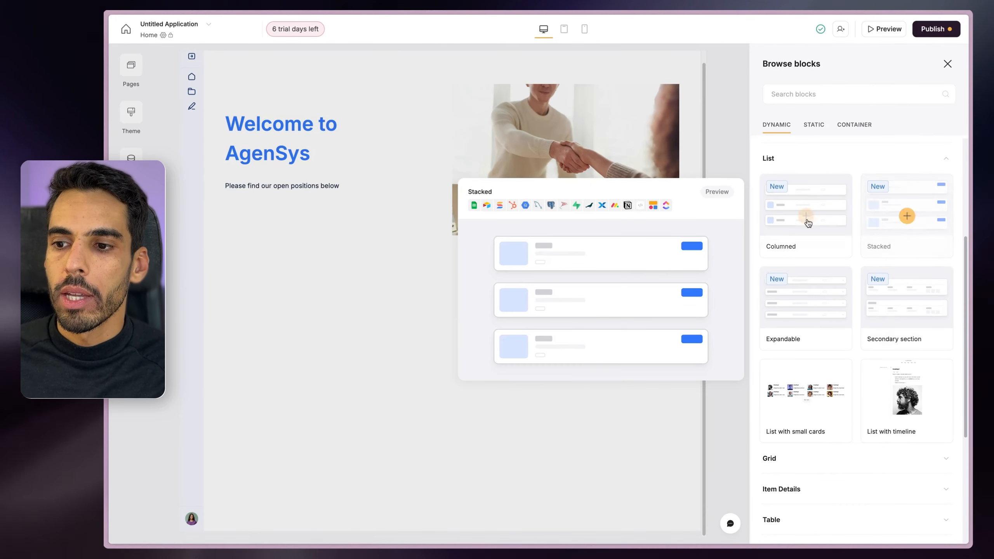
mouse_move(792, 218)
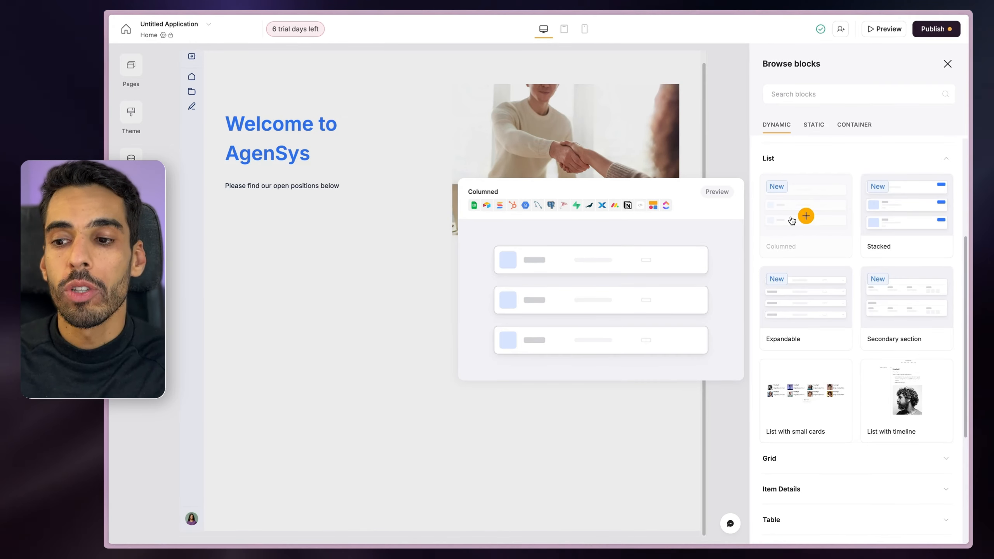
Examine the Payment blocks, check the Columned and Expandable list layouts again, and return to the suggested List block.
scroll(792, 220, up, 5)
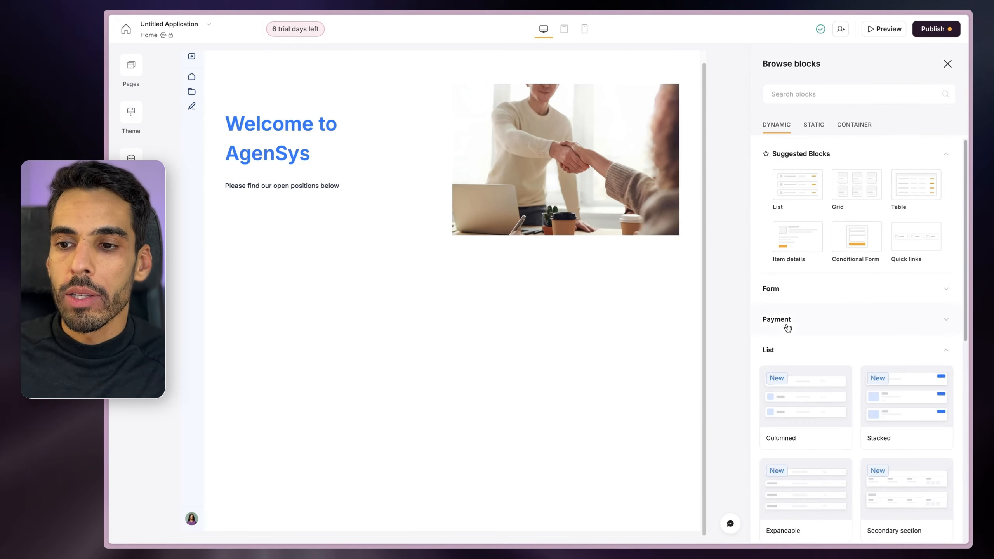
click(787, 328)
scroll(802, 231, up, 3)
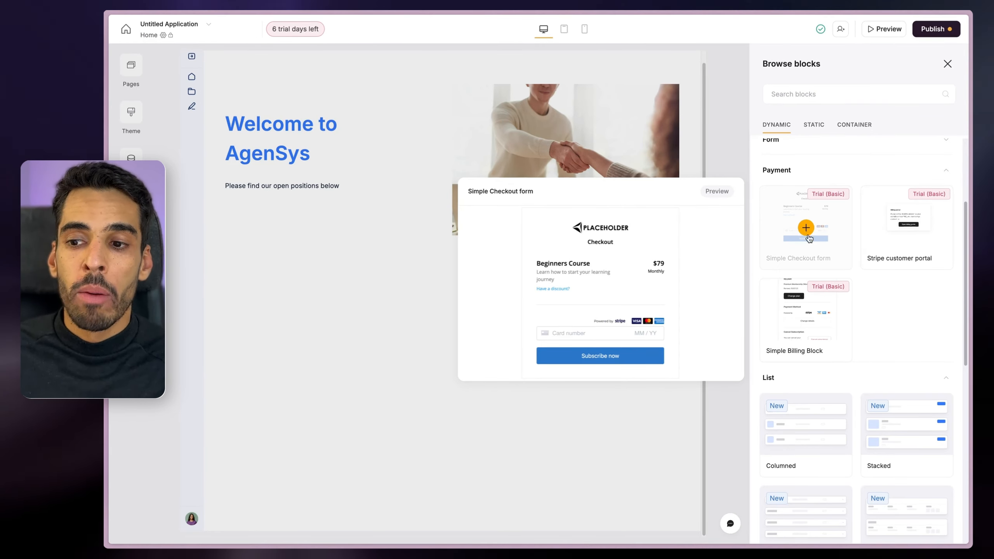
scroll(818, 309, down, 5)
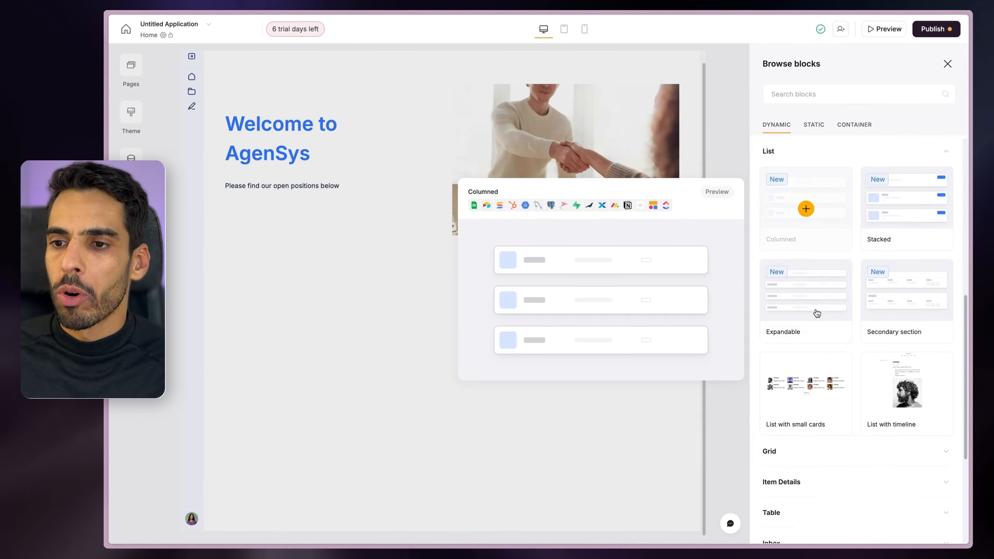
scroll(817, 314, down, 1)
scroll(802, 268, up, 3)
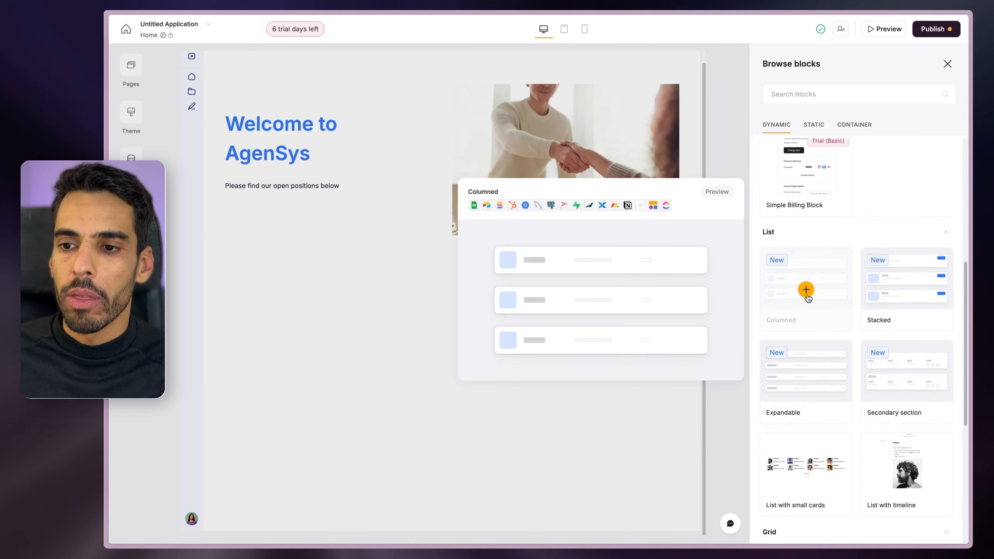
scroll(807, 357, down, 1)
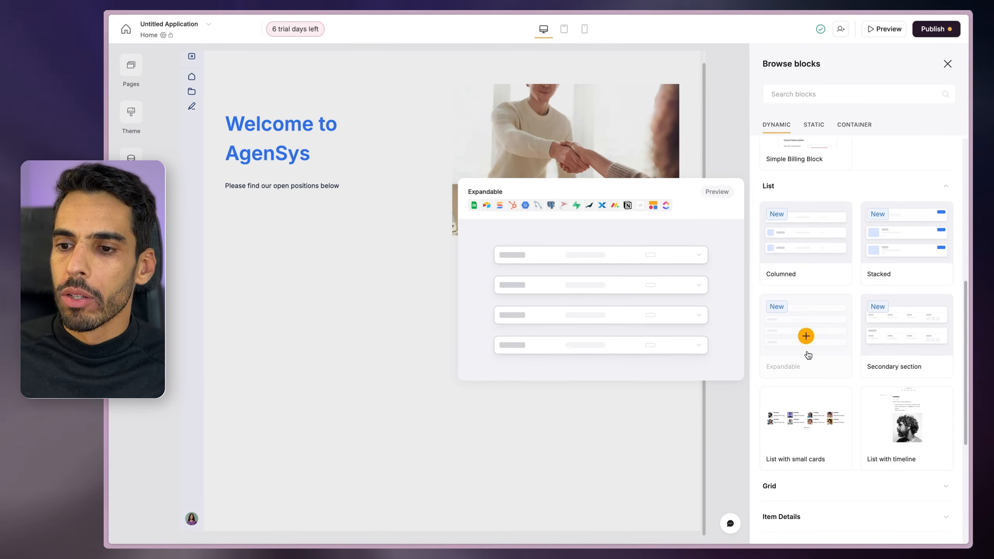
scroll(825, 365, up, 3)
scroll(824, 382, up, 8)
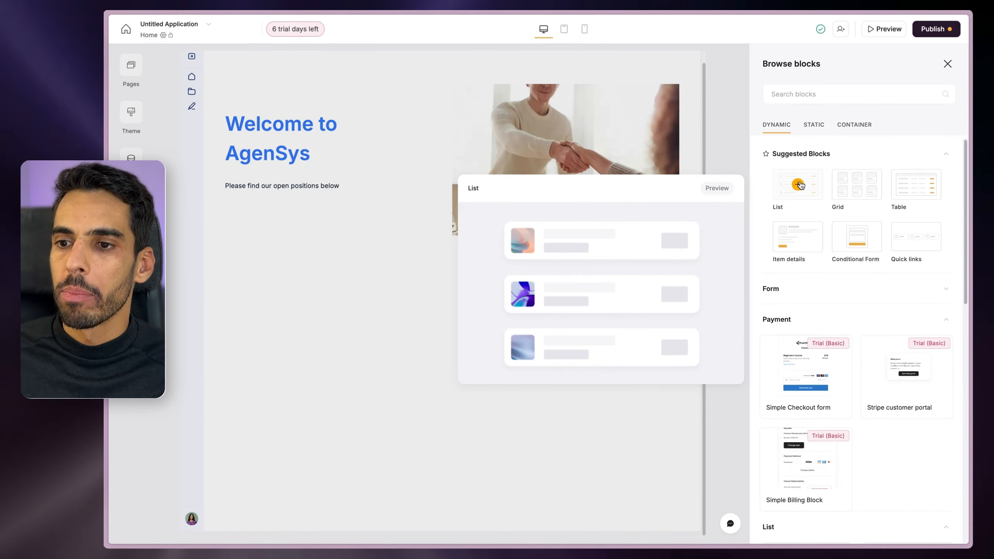
Add the suggested List block and connect it to the Positions list in the AGENSYS team's PEOPLE DEMO space.
click(798, 186)
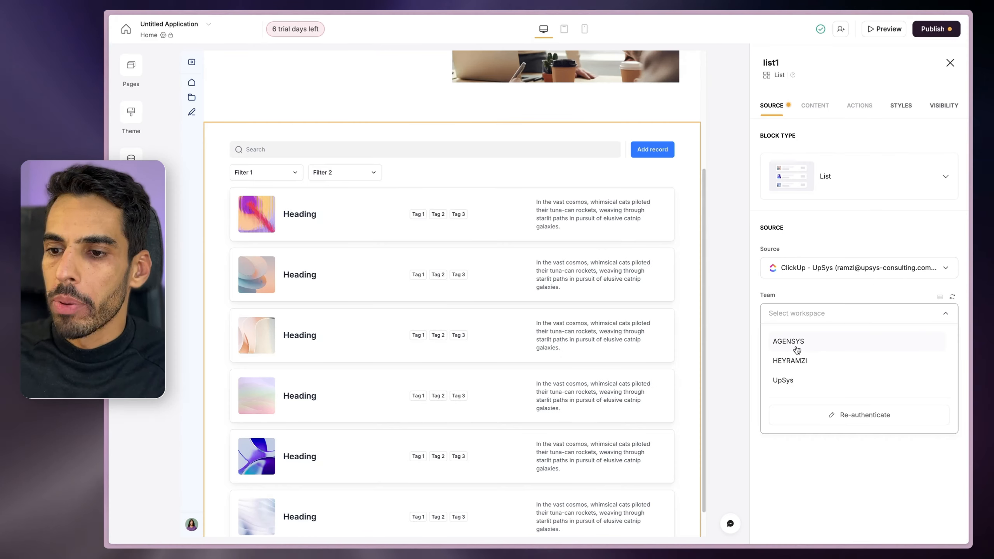
click(799, 341)
click(800, 358)
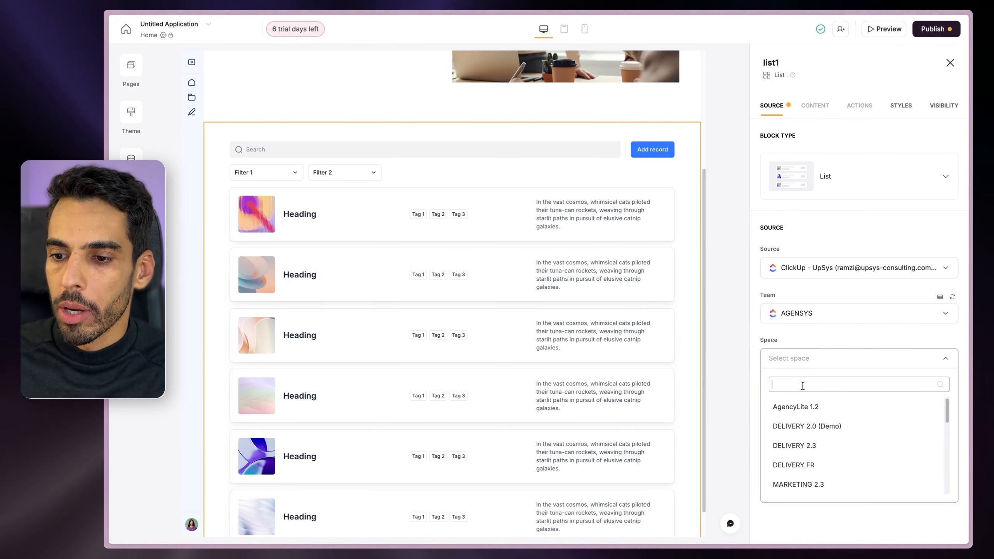
text(peo)
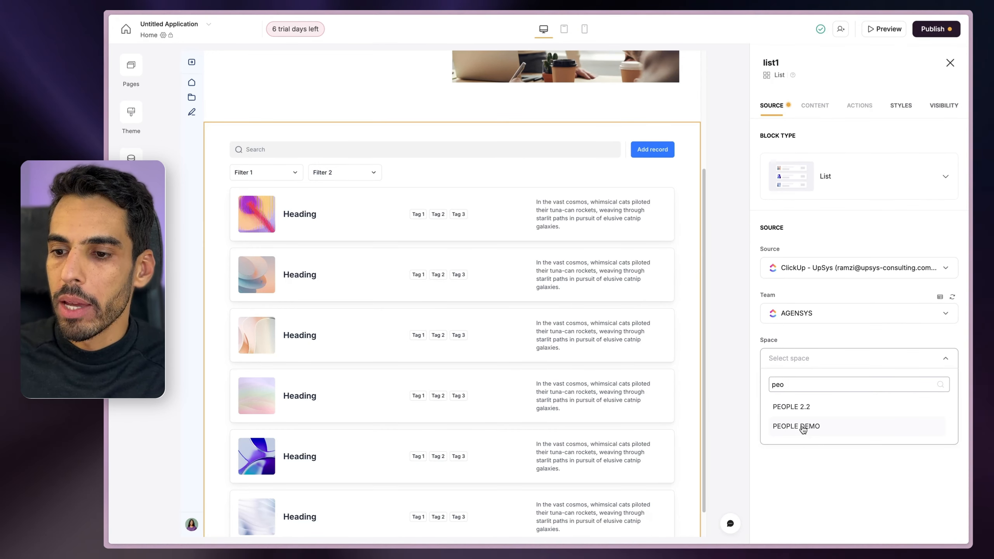
click(805, 490)
click(803, 404)
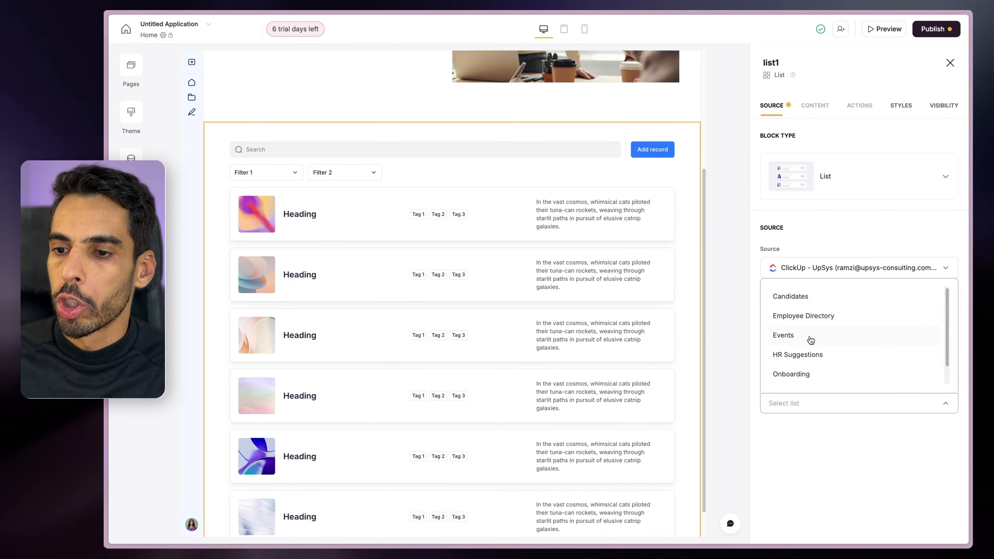
scroll(807, 362, up, 1)
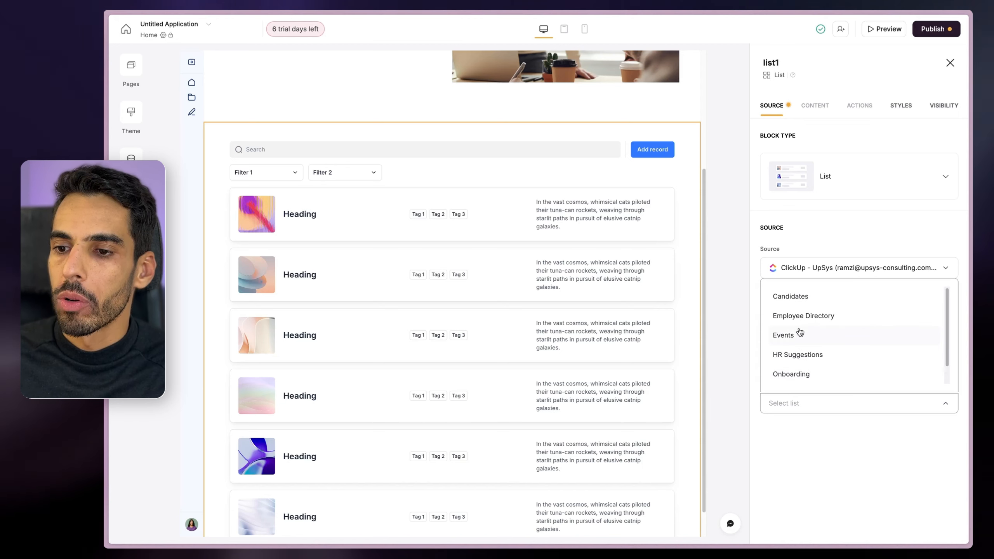
scroll(801, 366, down, 1)
click(803, 374)
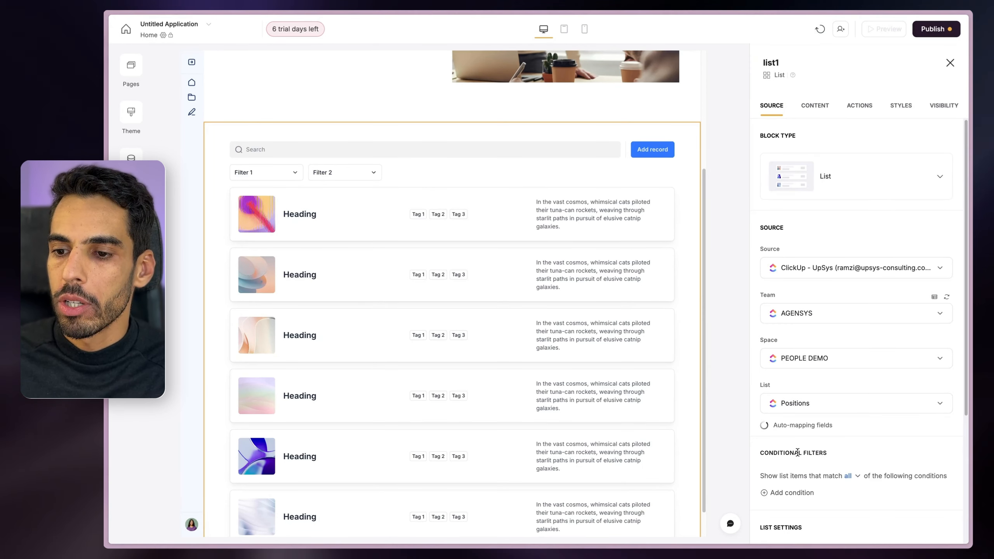
Add a conditional filter to the list block so it only shows items whose status includes any of ONLINE.
scroll(803, 431, down, 3)
scroll(803, 430, down, 2)
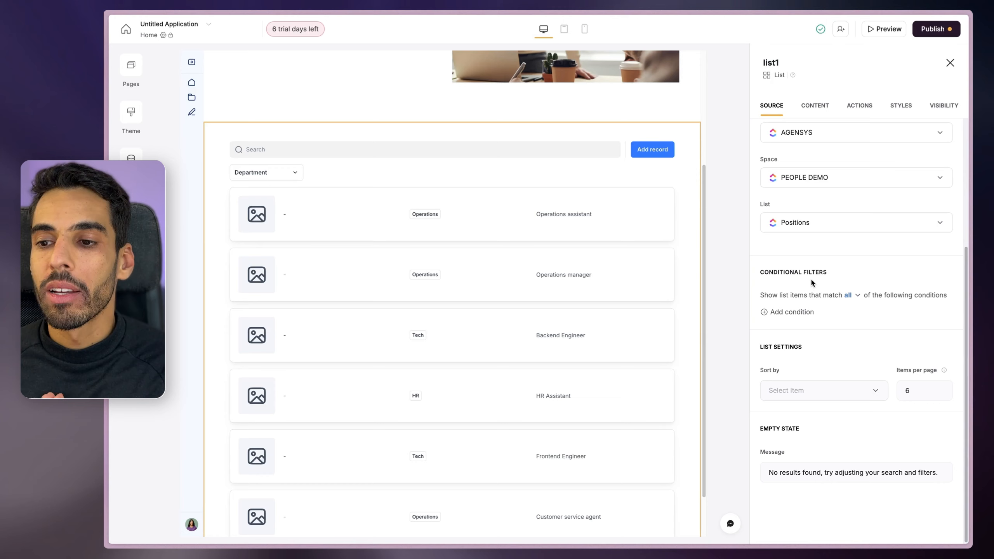
click(795, 312)
click(799, 340)
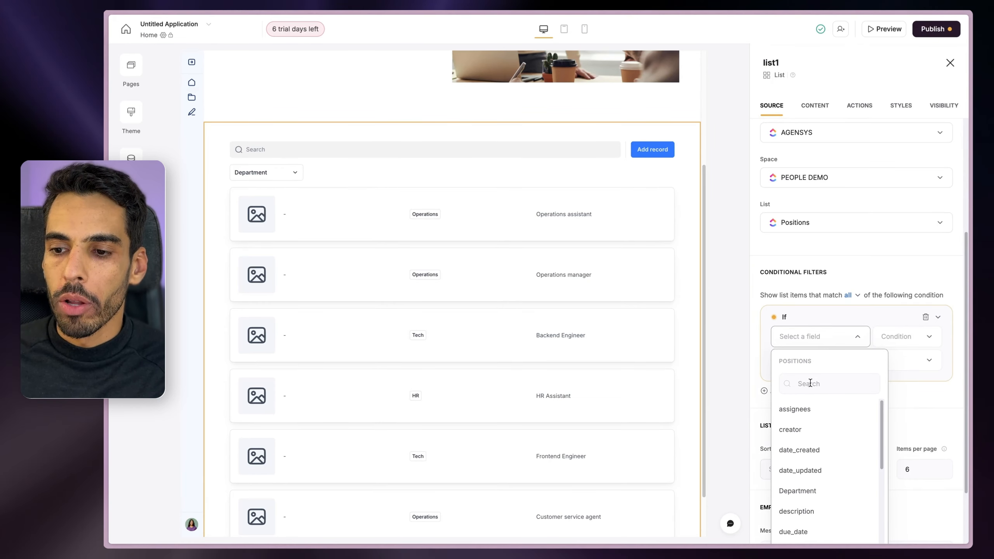
text(sta)
click(822, 429)
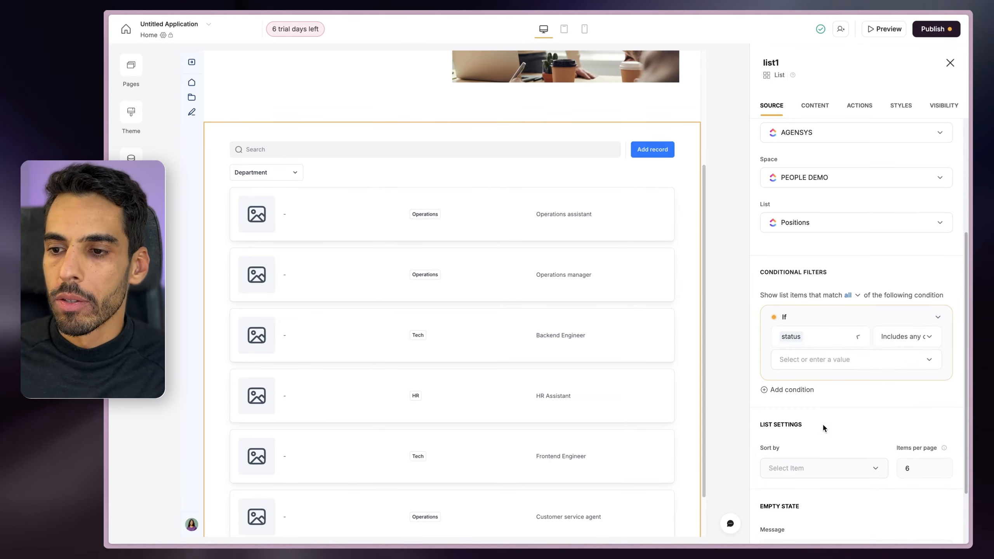
click(904, 336)
click(865, 364)
click(865, 363)
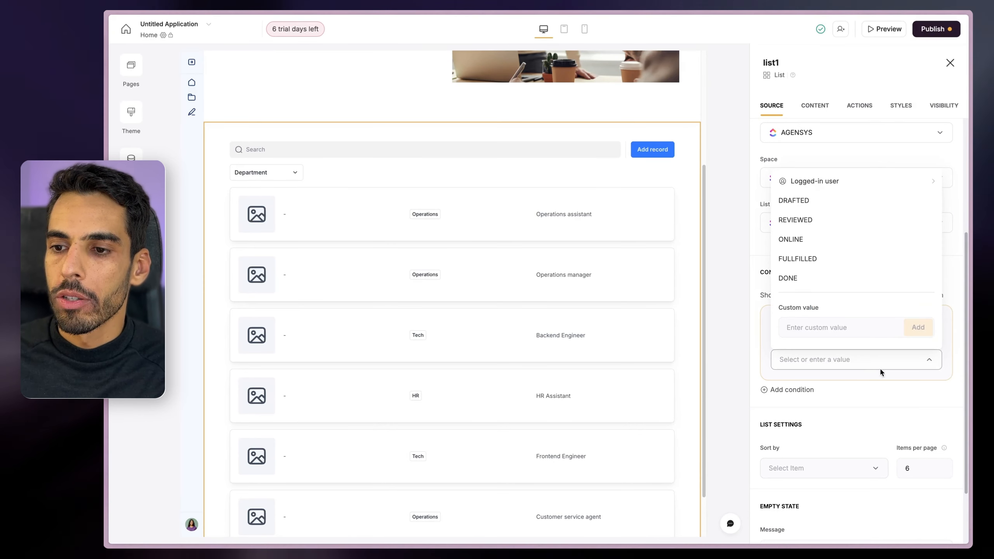
click(796, 240)
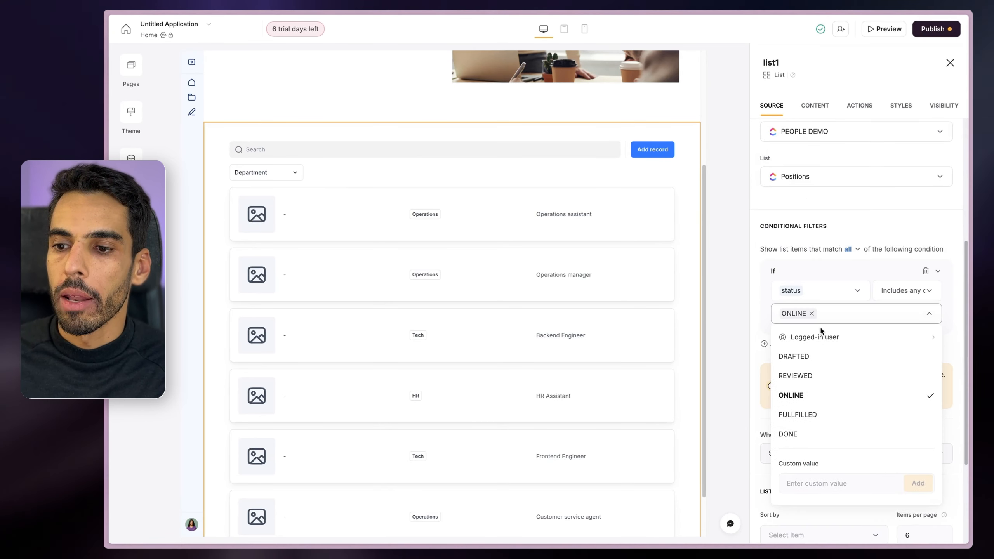
click(780, 292)
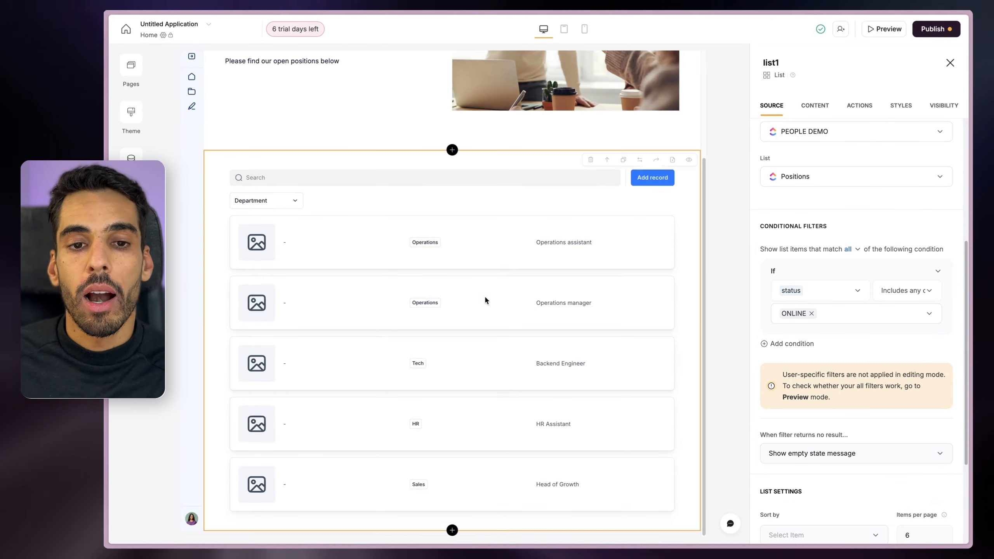
Check the options for filters without results and change the empty state message to "No jobs found, try adjusting your search and filters.".
scroll(814, 310, down, 4)
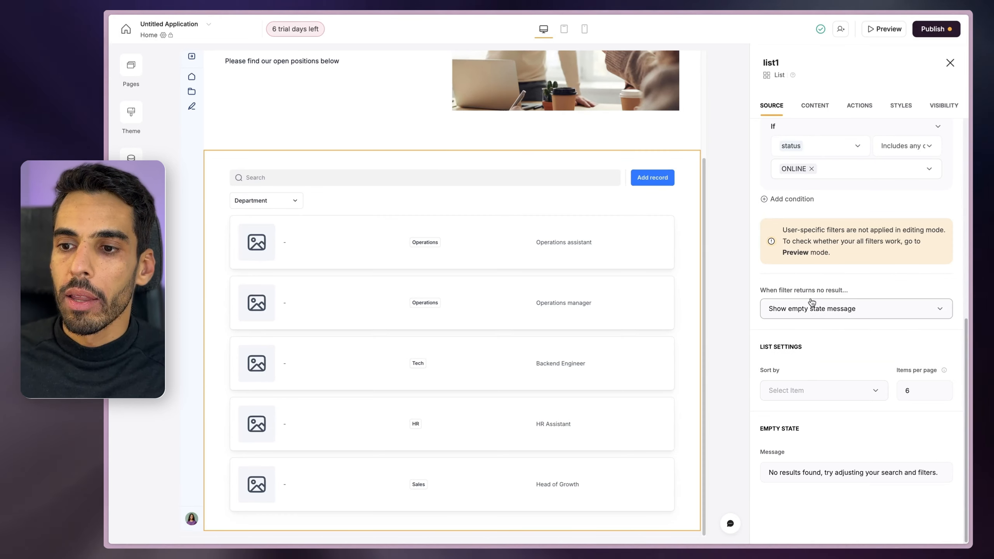
click(853, 312)
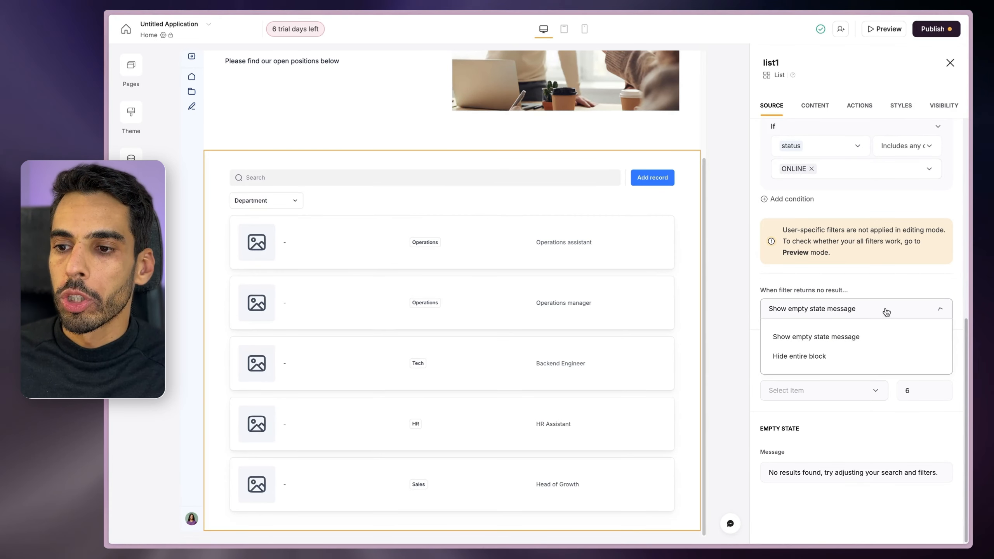
click(834, 305)
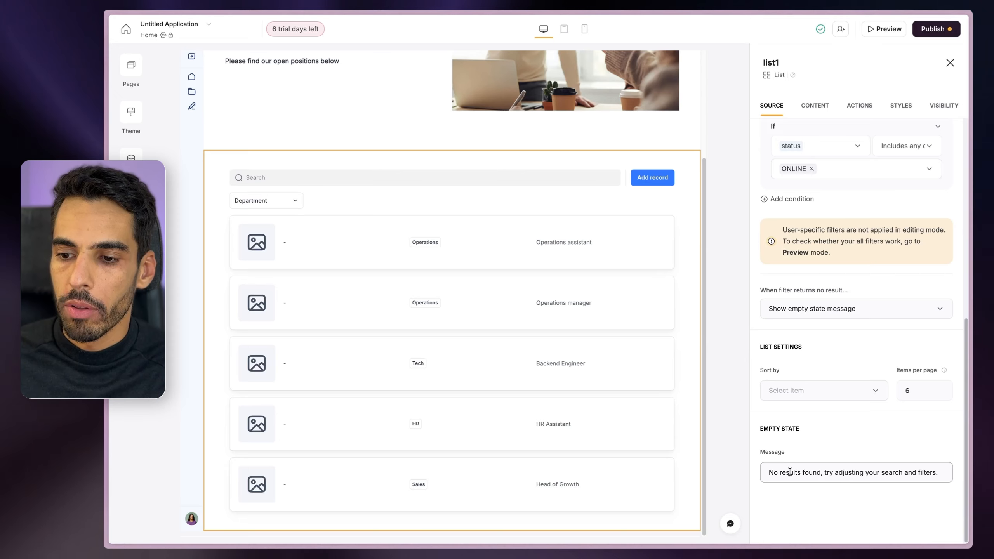
text(jobs)
click(831, 424)
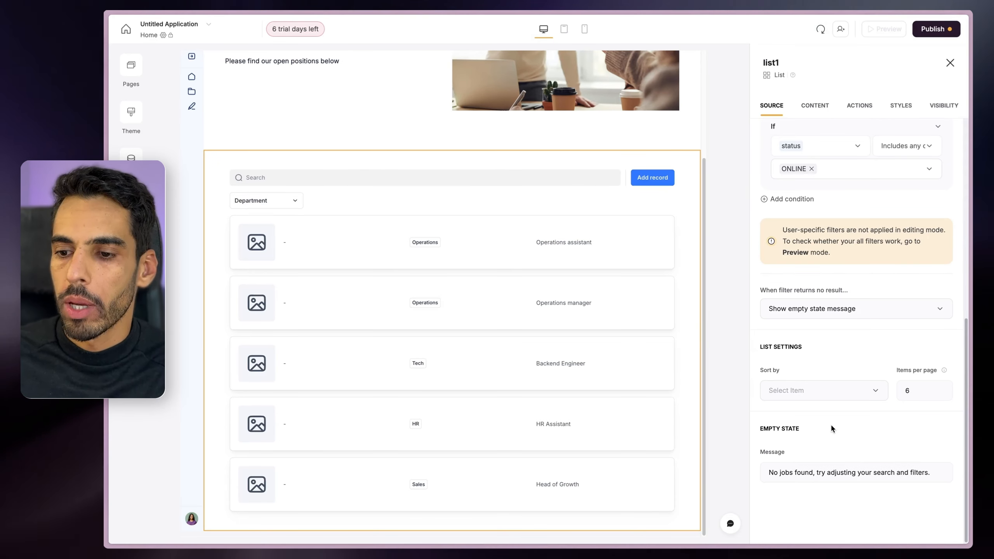
Hide the Resume image field in the main section of the list block's items.
scroll(832, 335, up, 1)
scroll(833, 334, up, 15)
scroll(824, 178, down, 15)
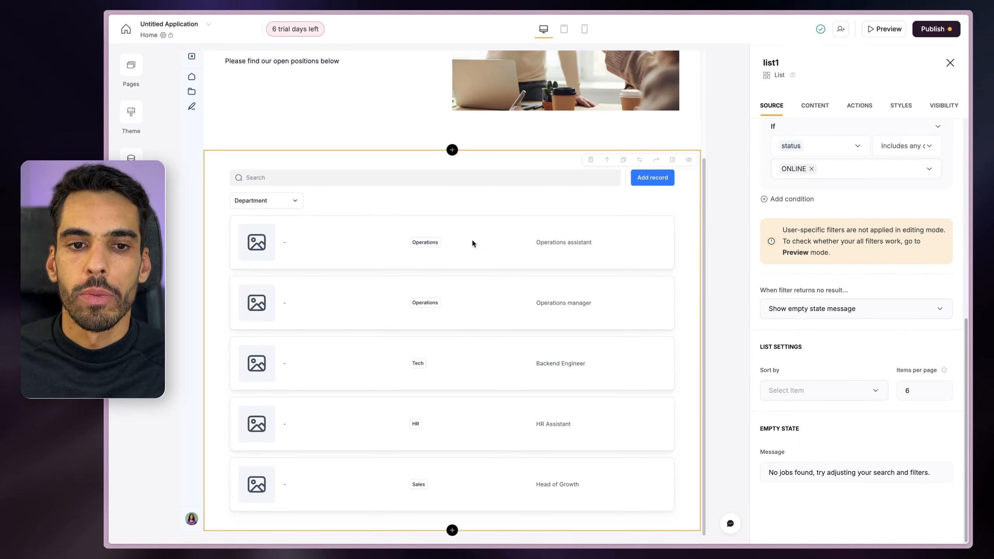
scroll(841, 235, up, 10)
click(815, 105)
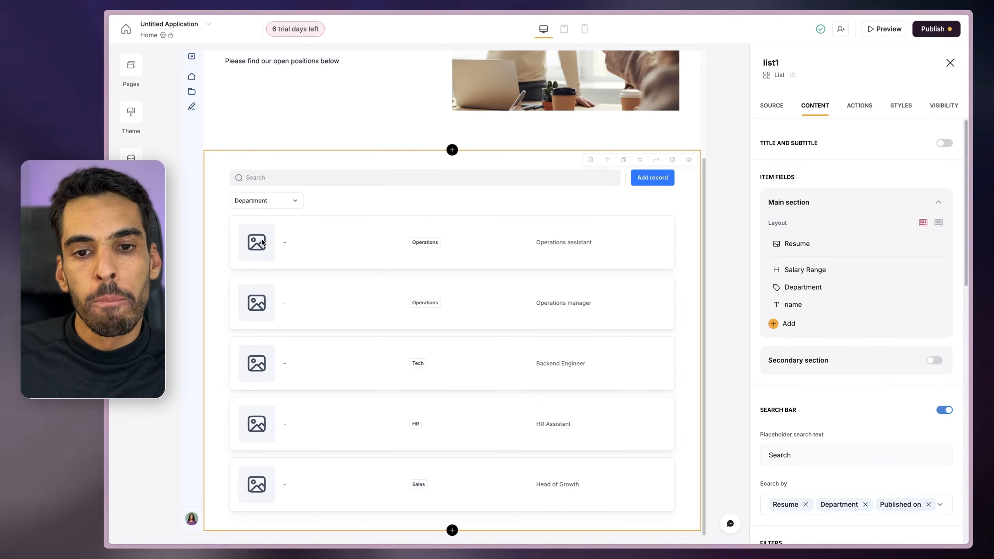
click(428, 254)
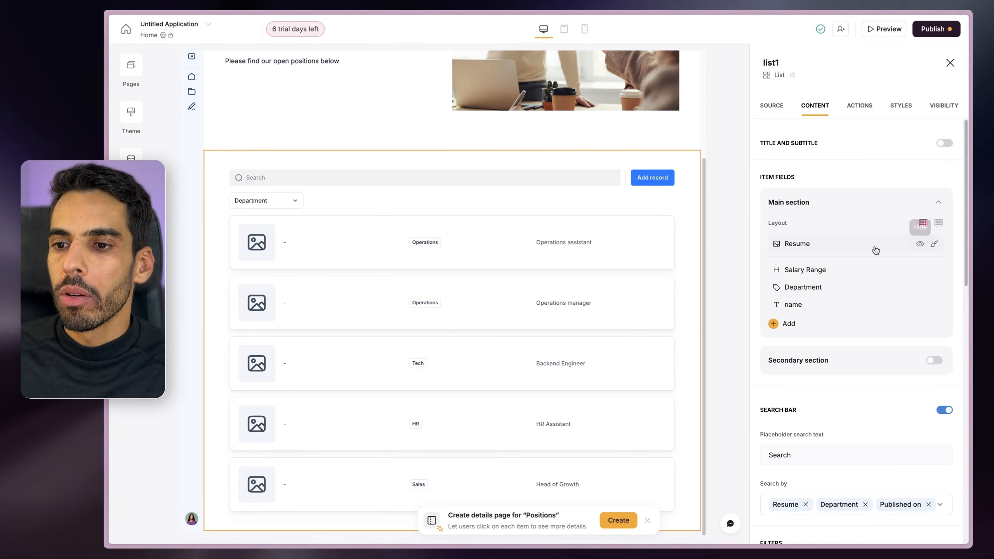
click(920, 244)
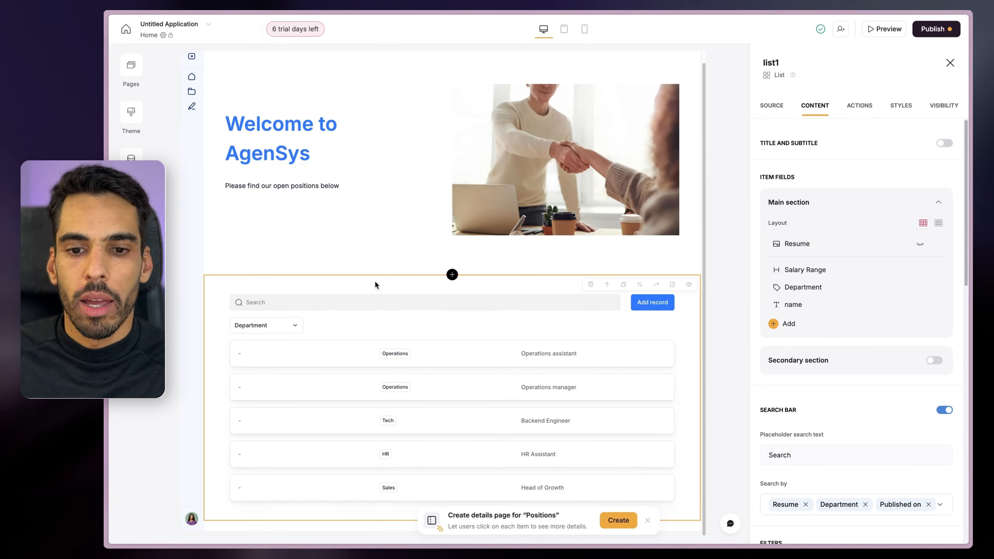
Remap the list items' heading from Salary Range to the name field, replacing the separate name field.
scroll(812, 307, down, 3)
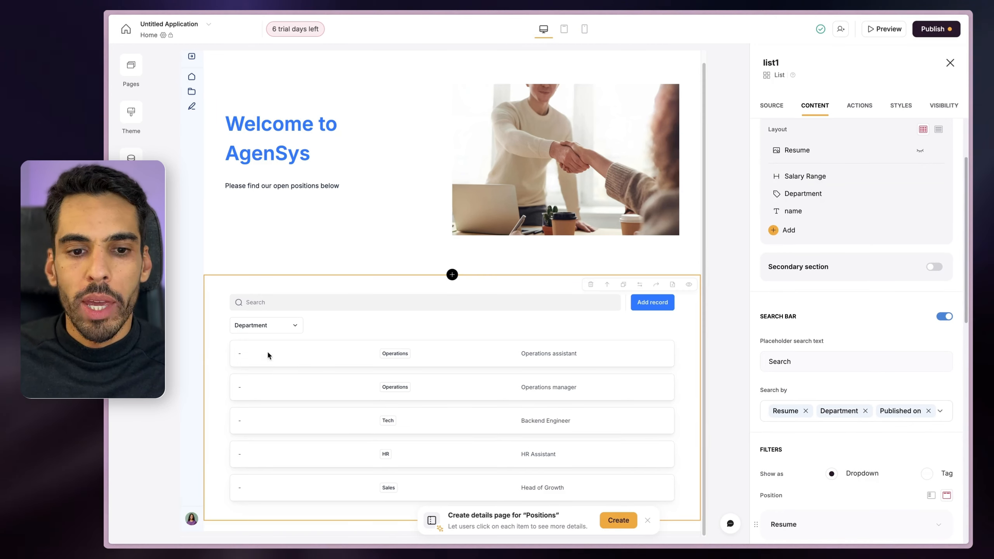
click(809, 182)
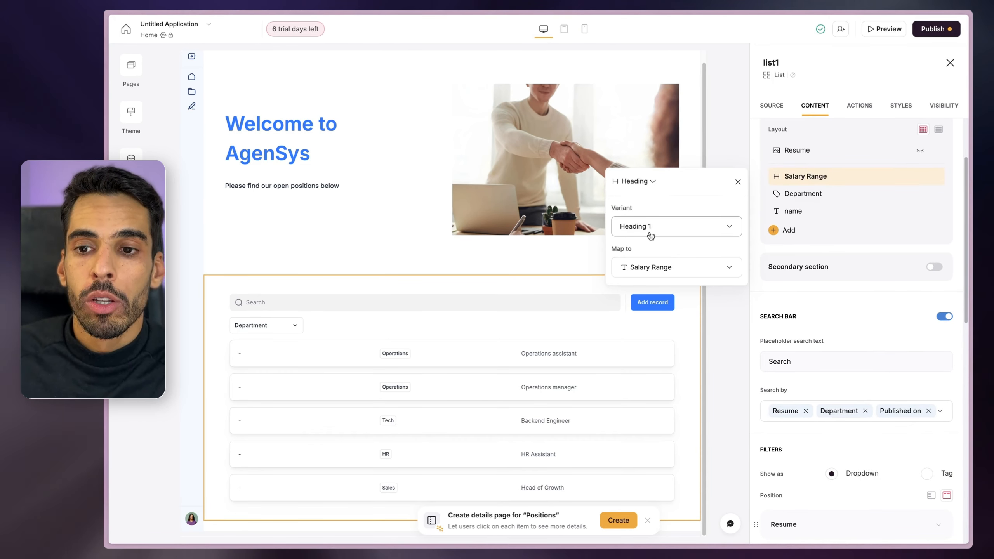
click(648, 268)
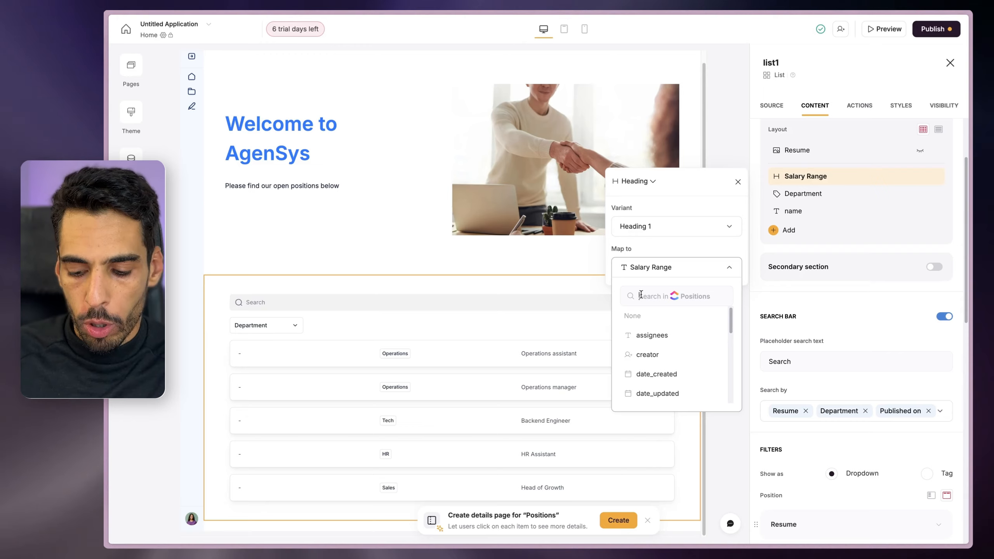
text(nam)
click(645, 316)
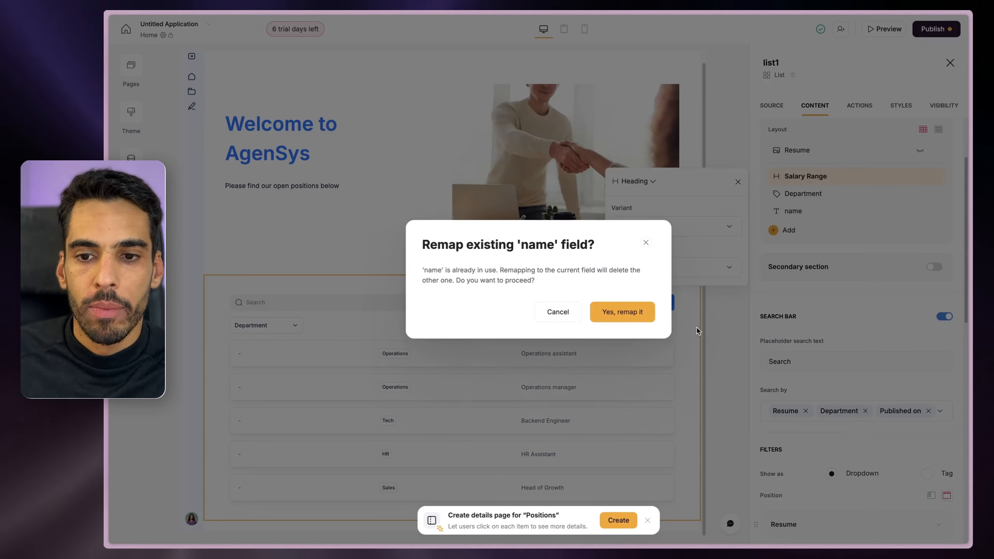
click(638, 319)
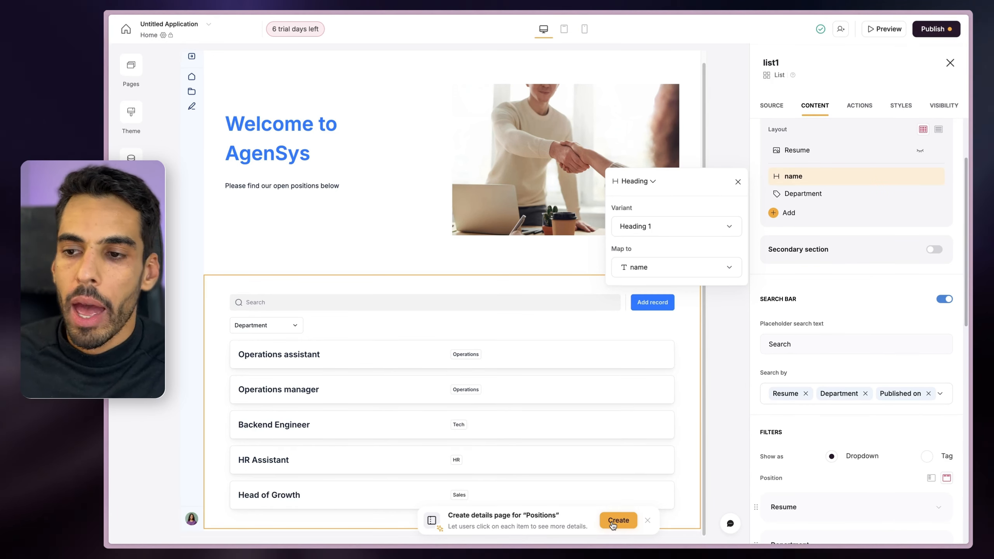
Create a details page for Positions and look through its generated content.
click(617, 521)
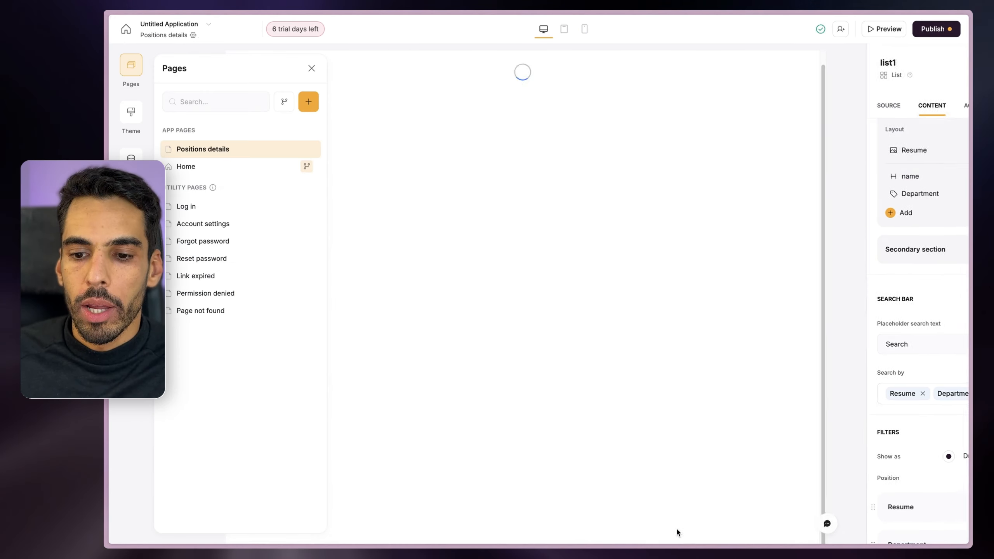
scroll(449, 164, down, 3)
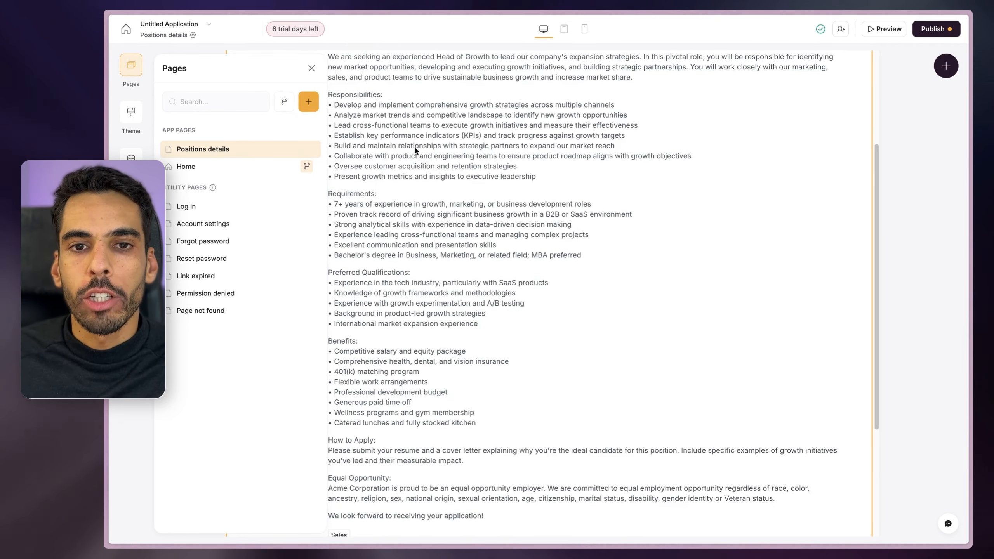
scroll(509, 200, up, 4)
scroll(519, 210, down, 8)
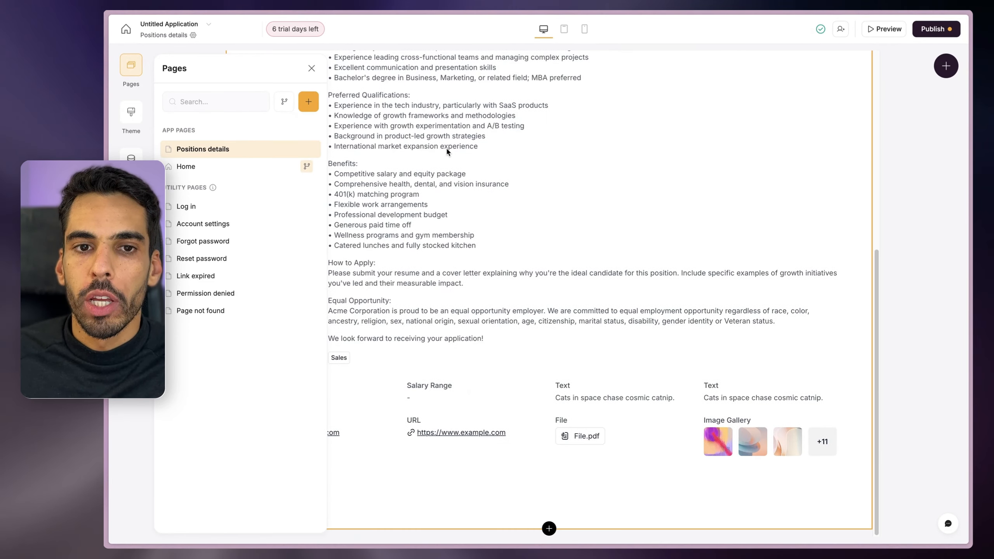
scroll(440, 109, up, 8)
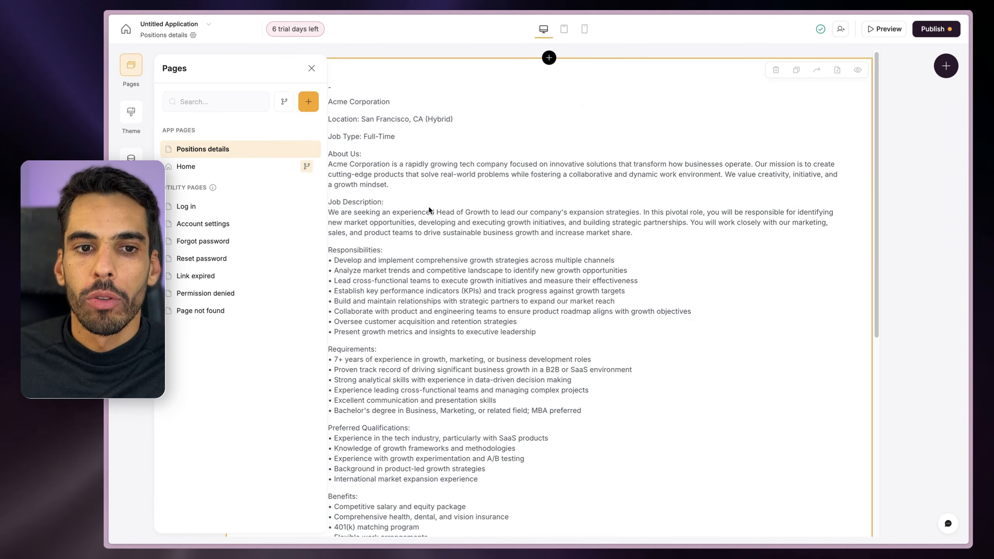
Return to the Home page and review the content settings of the positions list block.
click(233, 166)
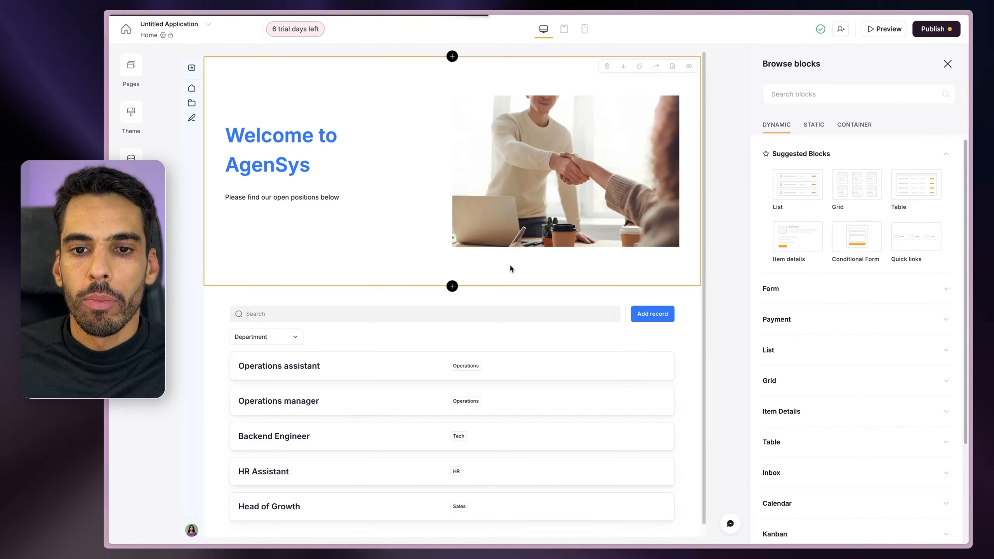
click(485, 344)
click(815, 105)
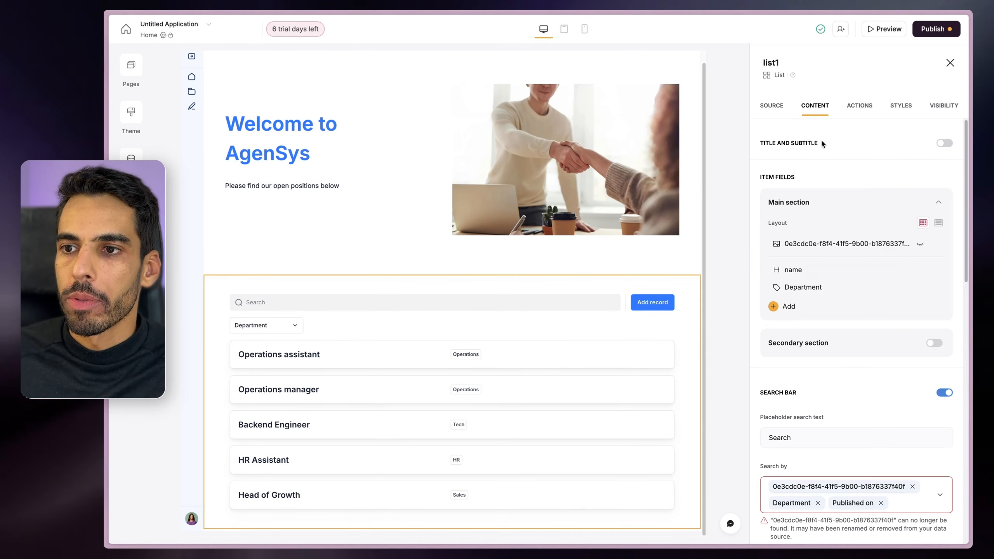
scroll(822, 300, down, 5)
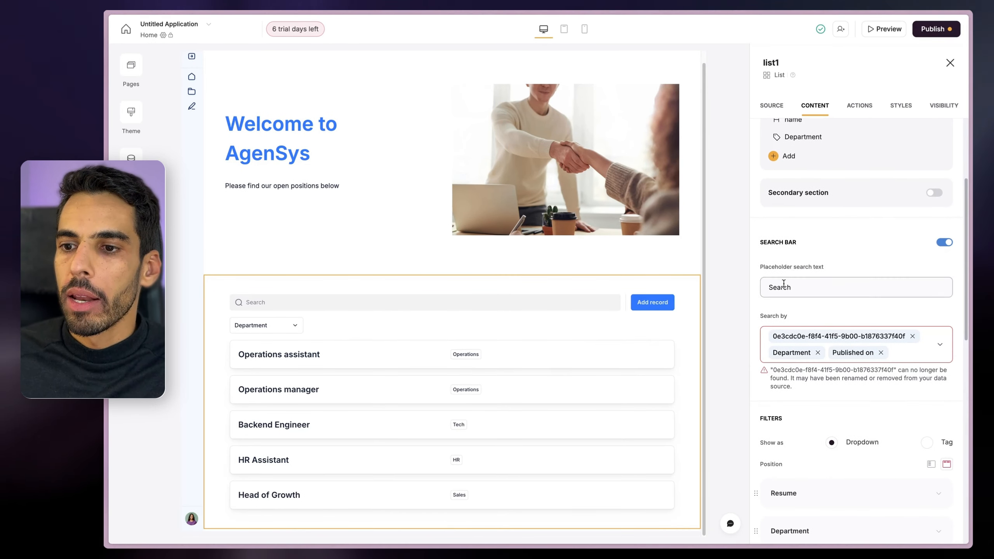
scroll(784, 295, up, 5)
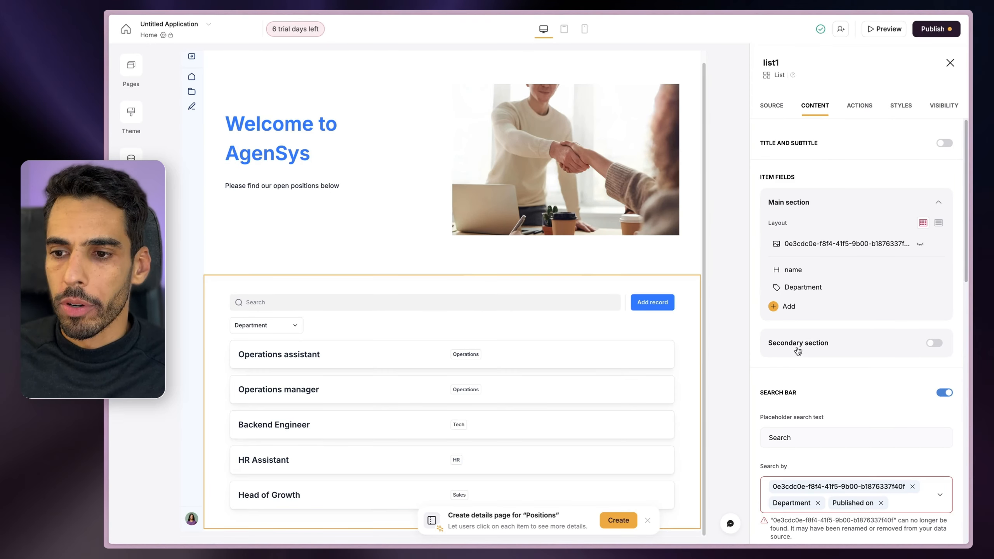
Check which field the Department tag of the list items is mapped to.
click(794, 242)
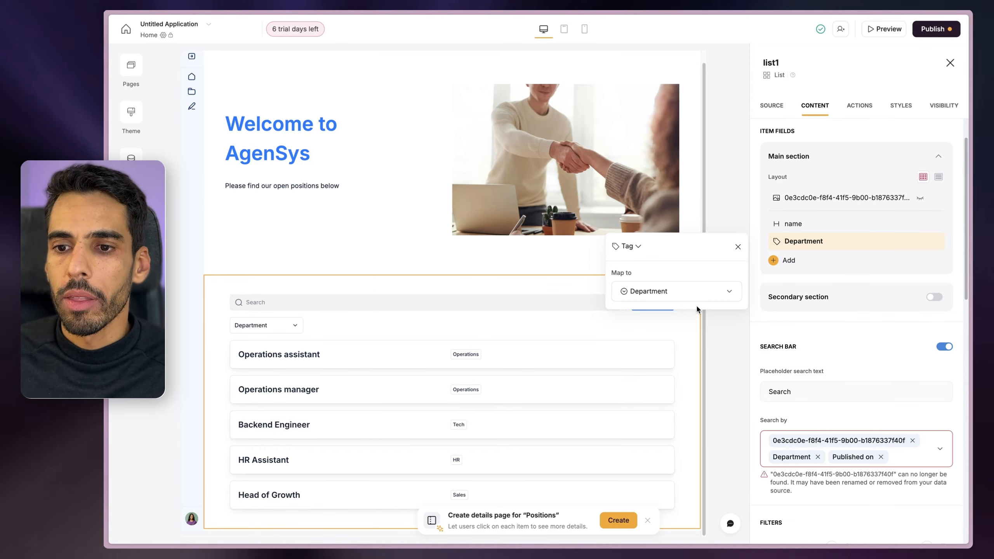
click(675, 291)
click(643, 274)
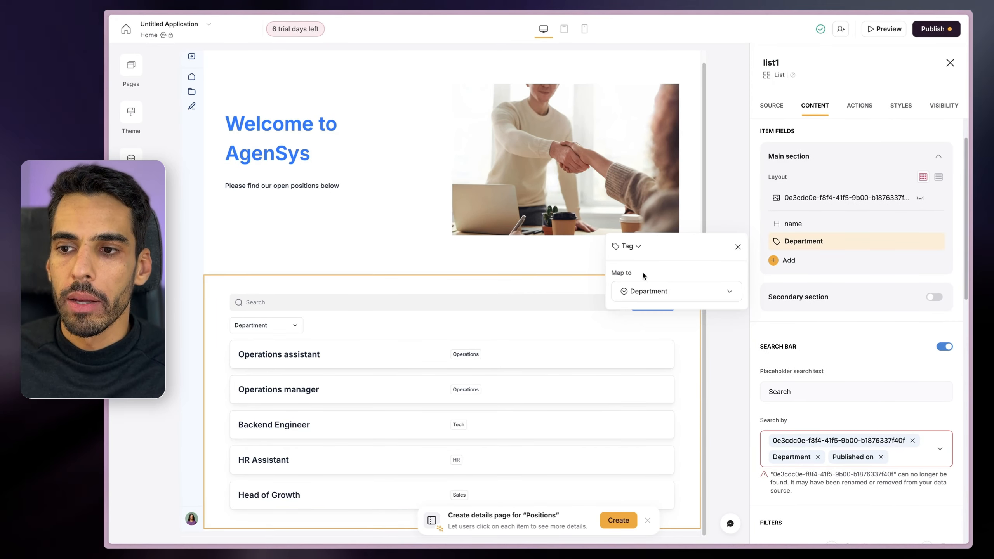
Add the Location and Salary Range fields to the main section of the positions list items.
click(794, 261)
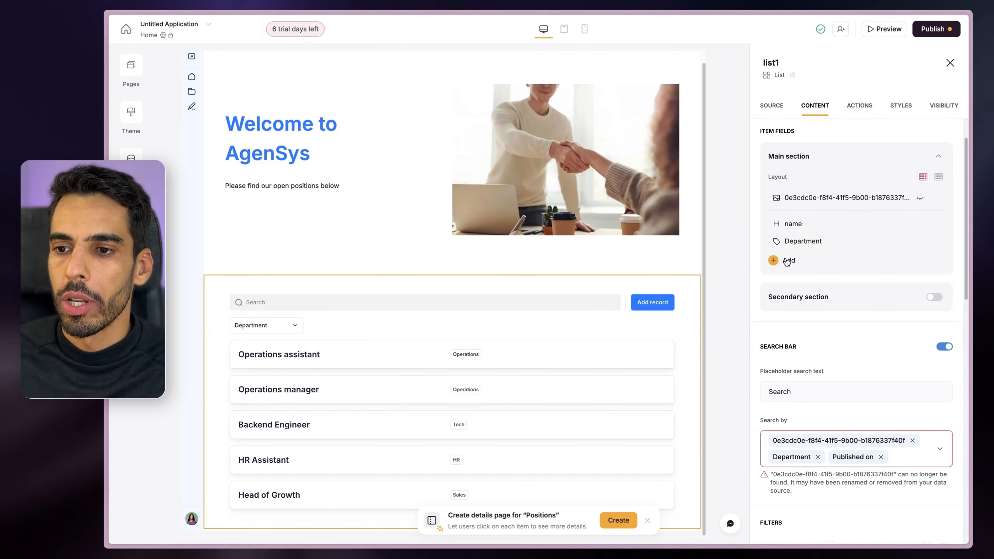
click(788, 261)
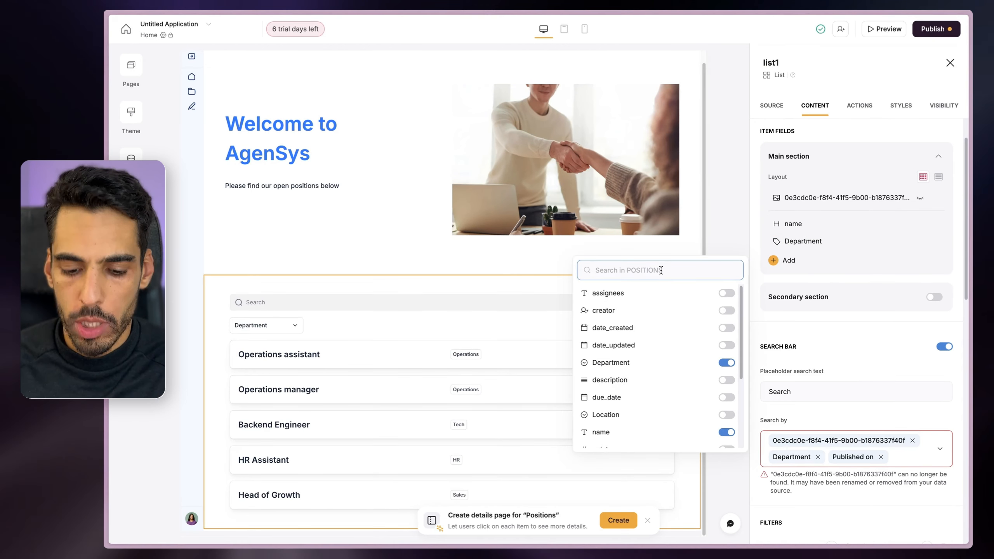
text(loc)
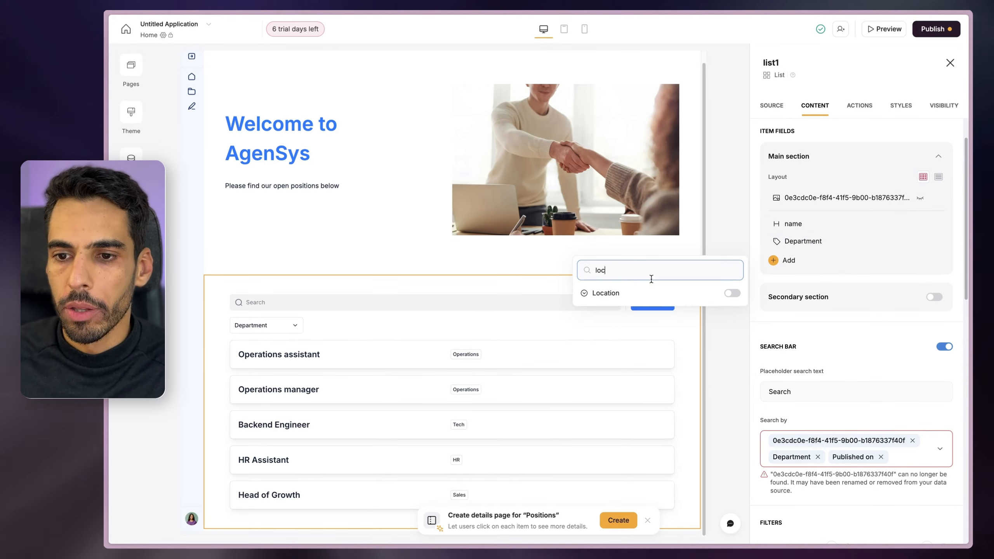
click(730, 291)
double_click(644, 282)
text(sal)
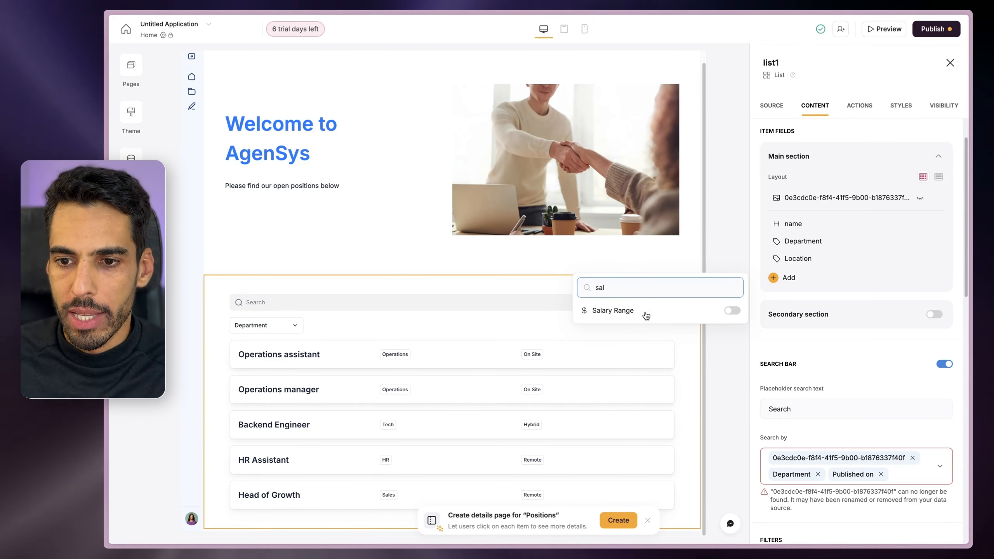
click(732, 310)
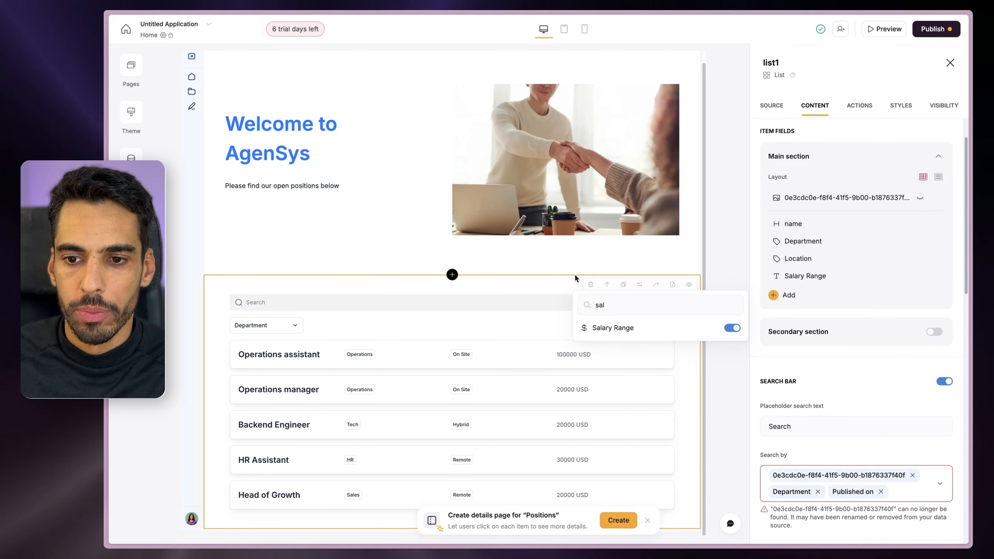
click(563, 341)
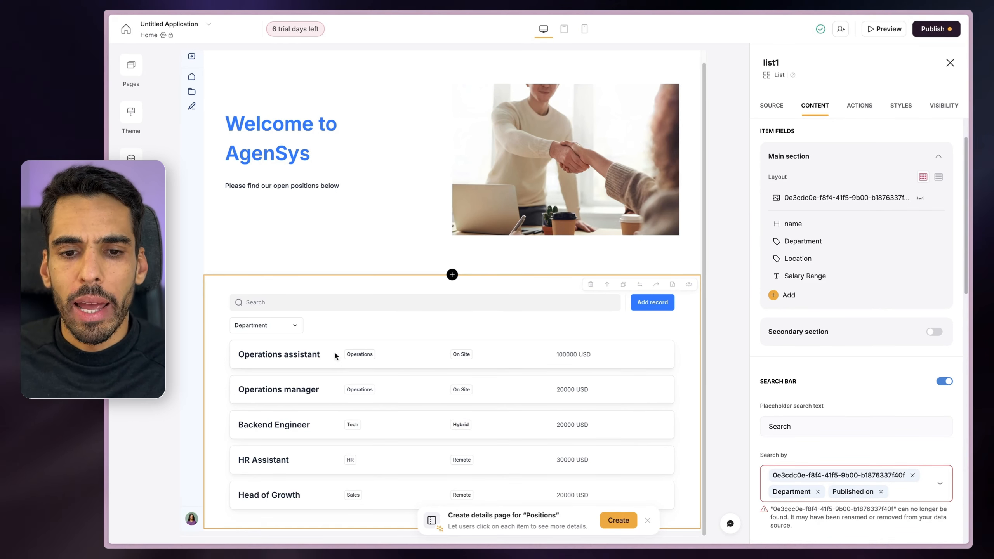
Try to add the description field to the main section of the list items.
click(787, 297)
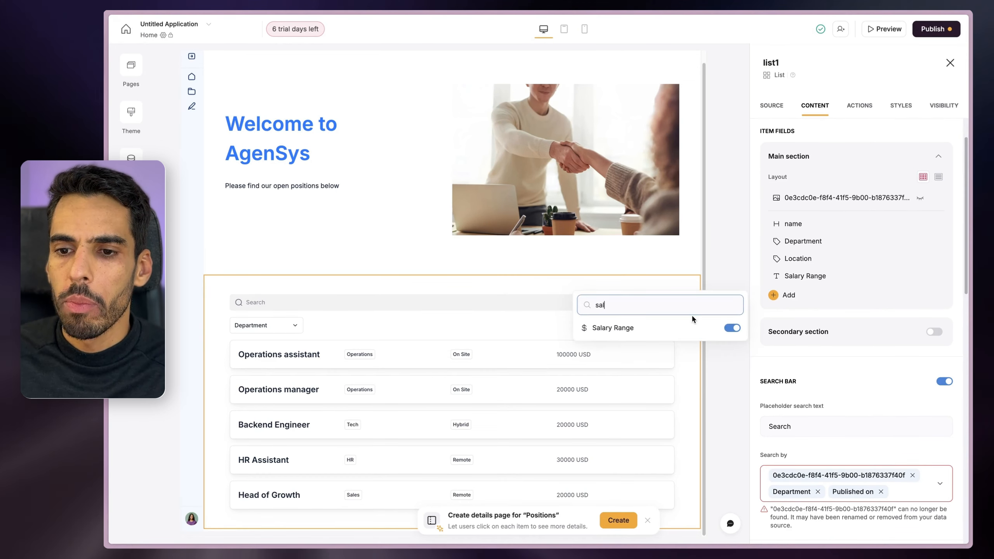
key(ctrl+a)
text(de)
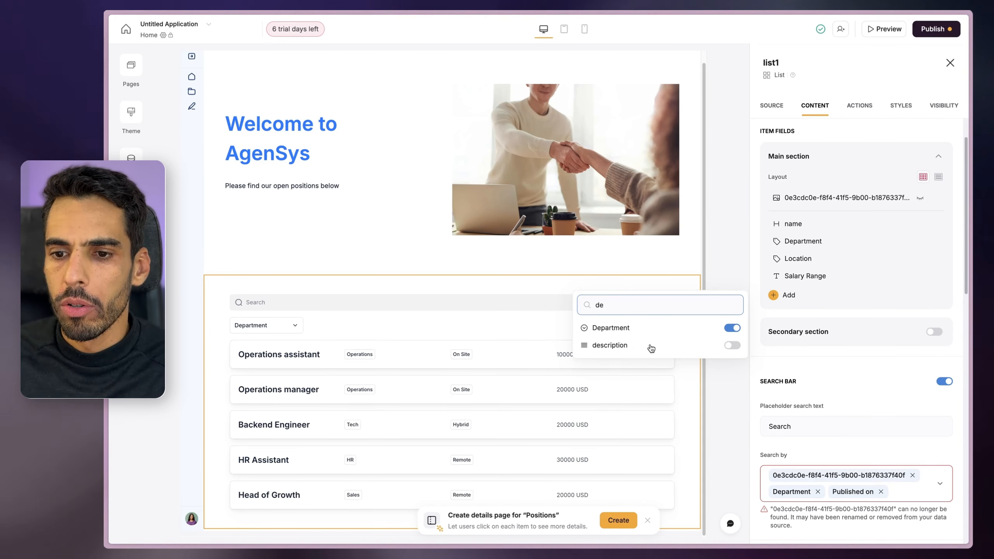
click(733, 345)
click(779, 293)
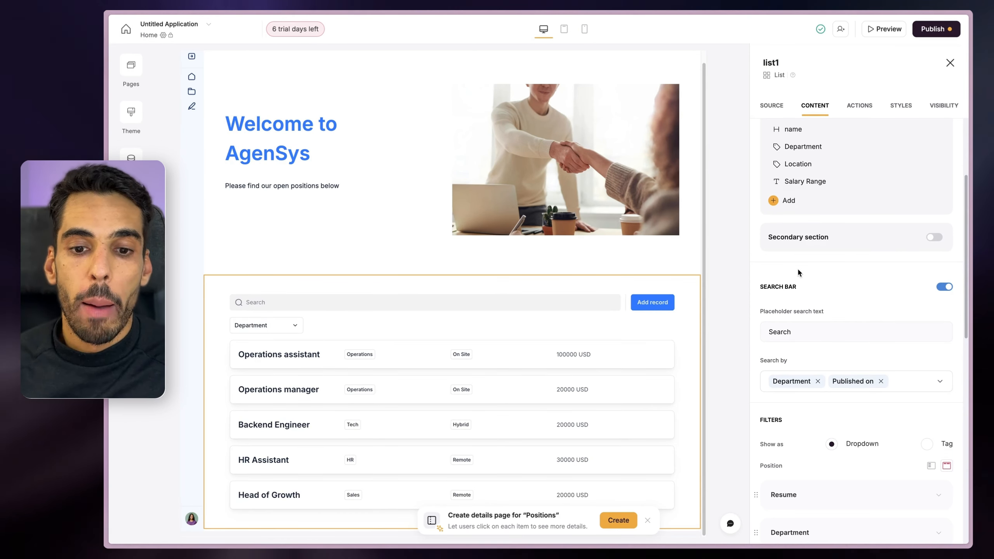
Remove the Resume filter from the positions list block.
scroll(797, 267, down, 5)
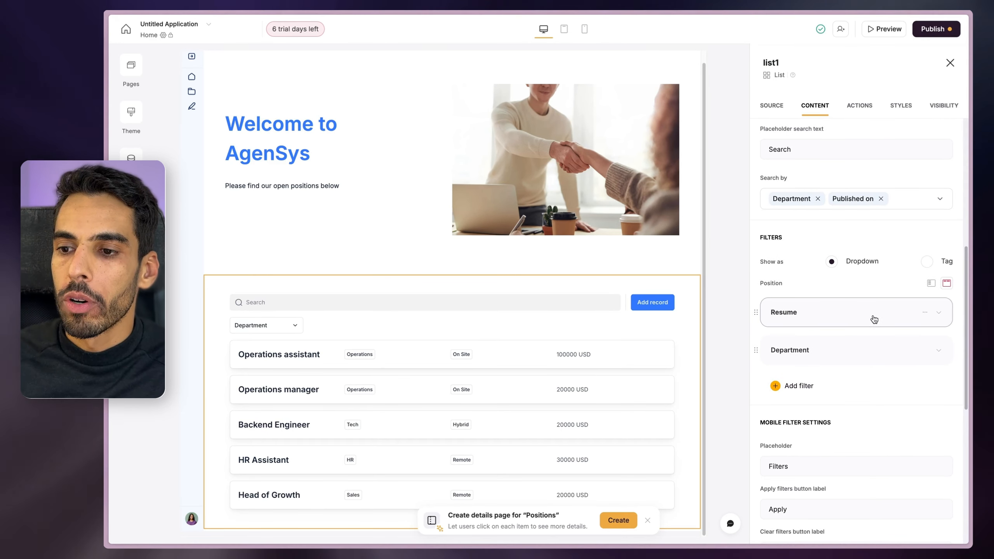
click(925, 312)
click(909, 339)
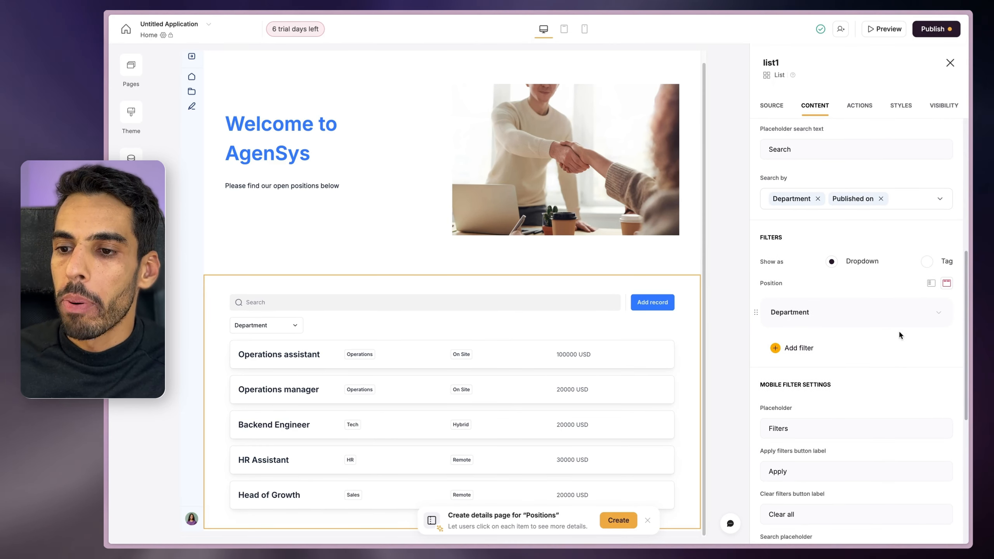
Review the Department filter's settings and the remaining content settings of the list block.
click(827, 313)
scroll(805, 387, down, 2)
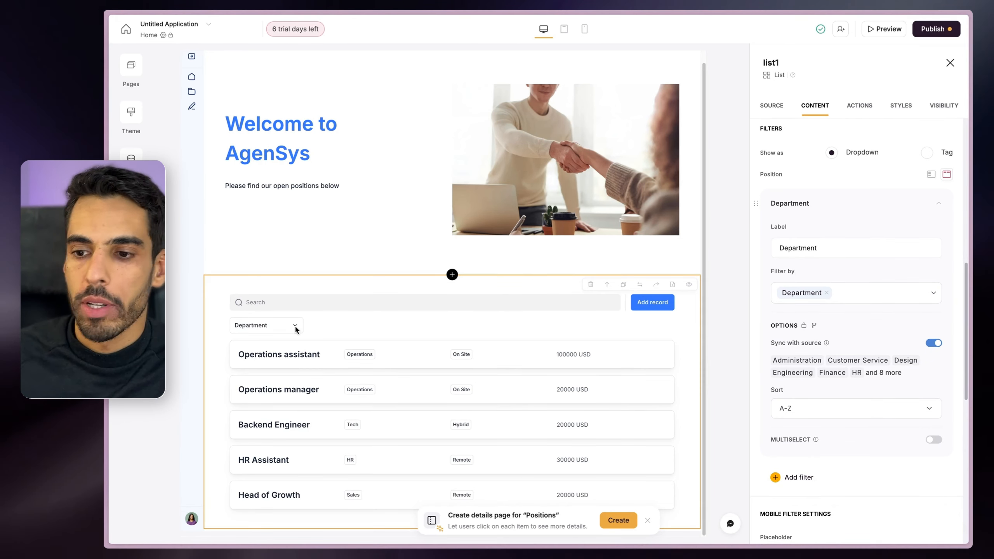
click(787, 218)
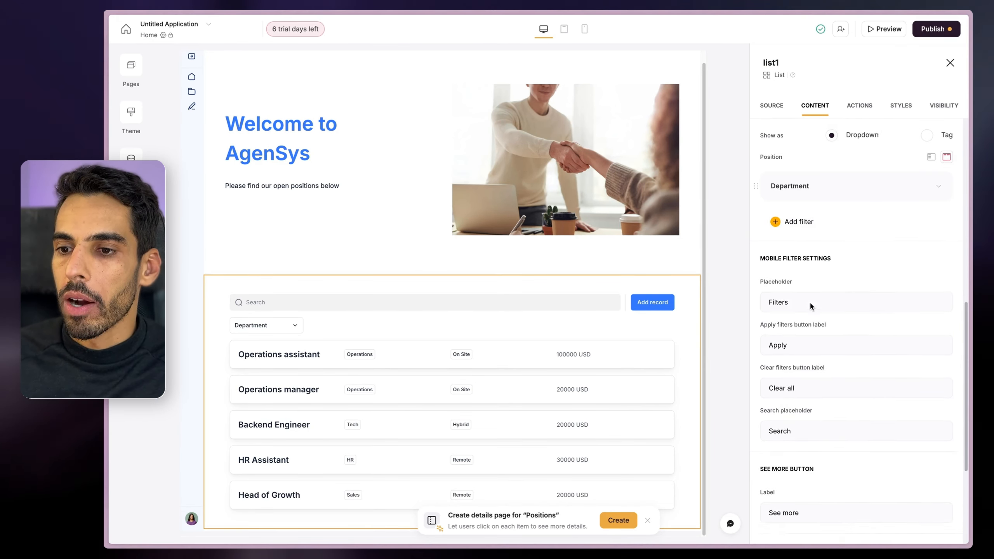
scroll(809, 301, down, 5)
scroll(802, 337, up, 10)
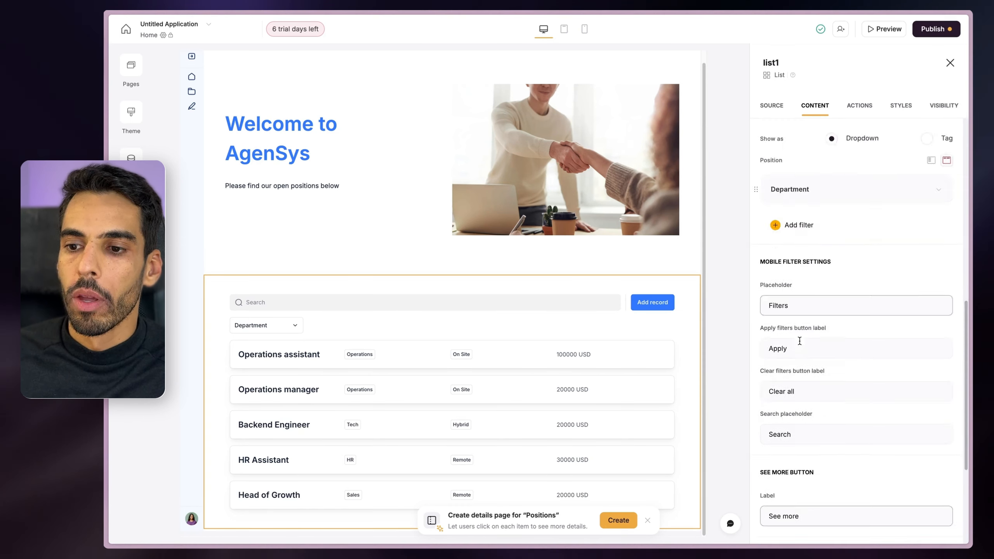
Add an item button with the Open details page action to the list and look at its available target pages.
click(855, 108)
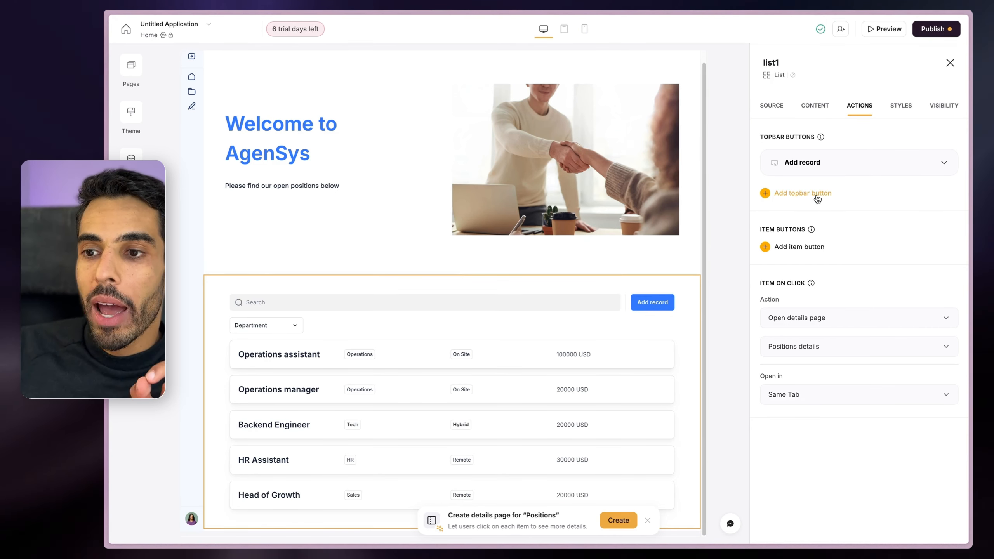
click(798, 251)
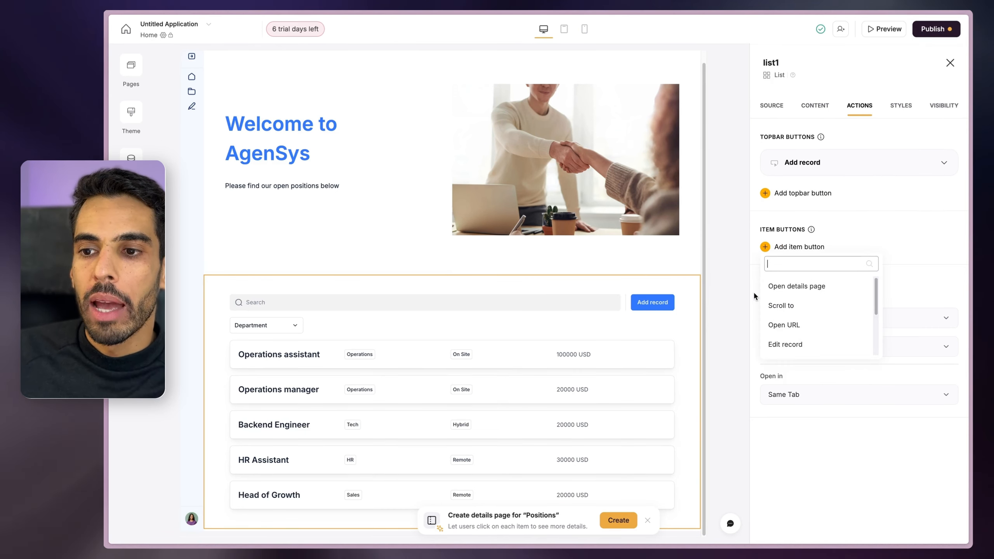
click(796, 290)
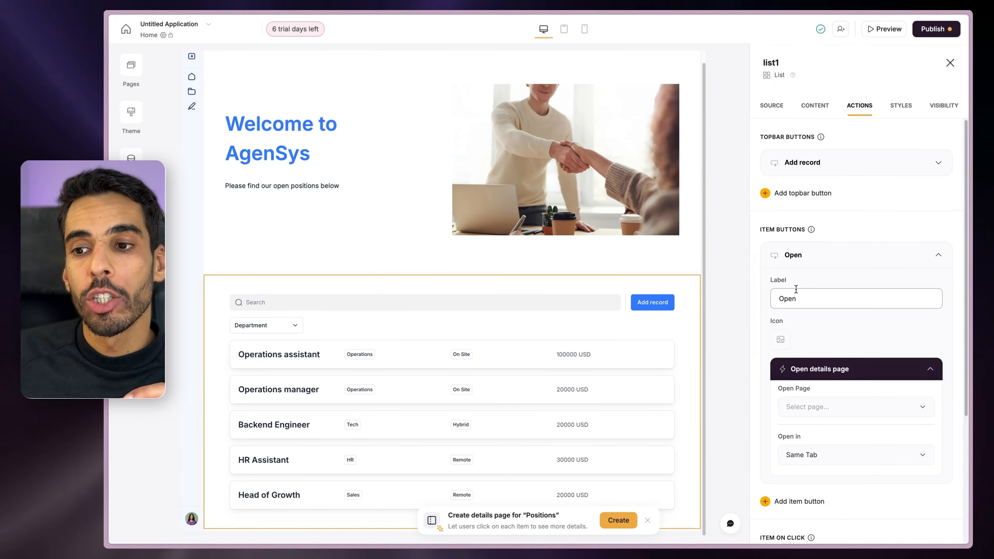
scroll(799, 297, down, 5)
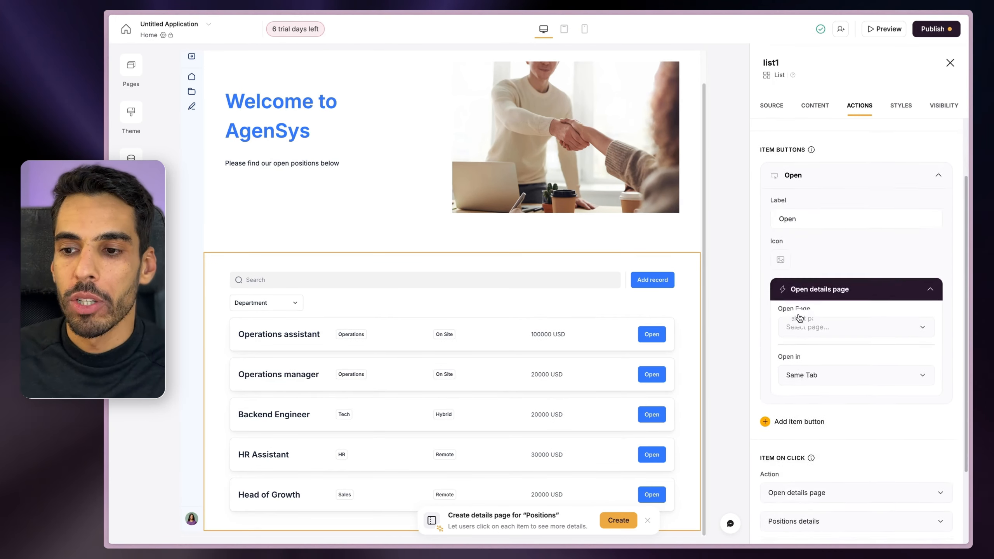
click(811, 230)
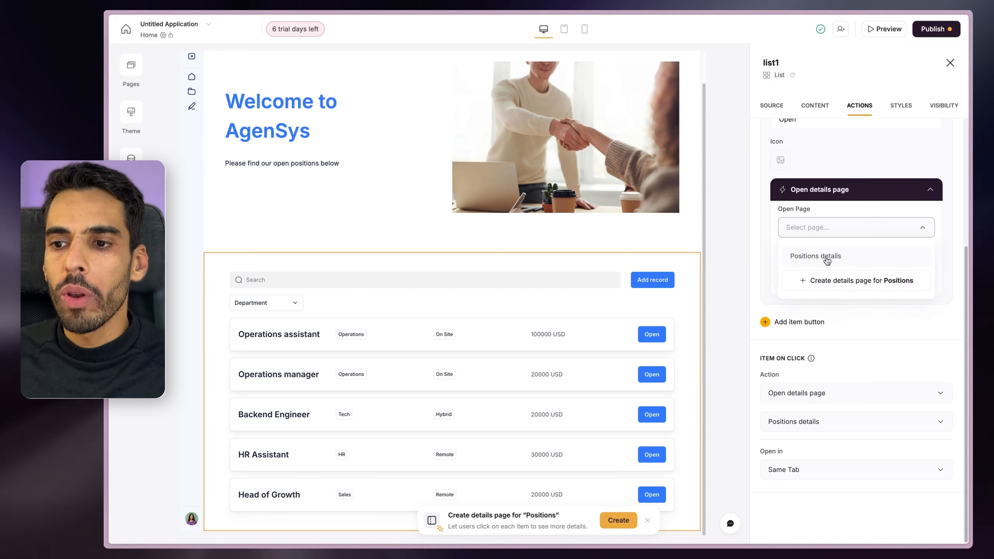
click(810, 237)
Set the label of the list's item button to "View Position details".
scroll(799, 216, up, 3)
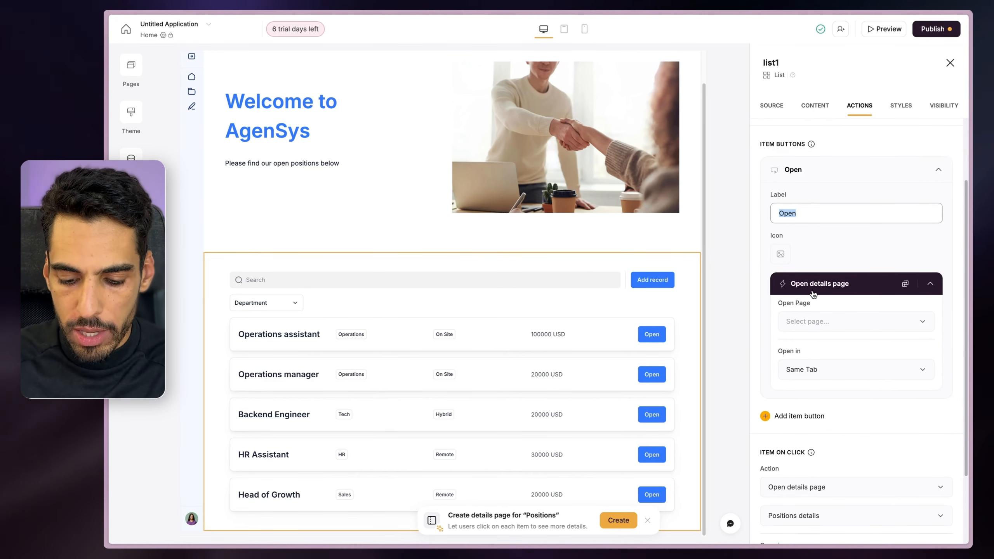
text(View positiondetai)
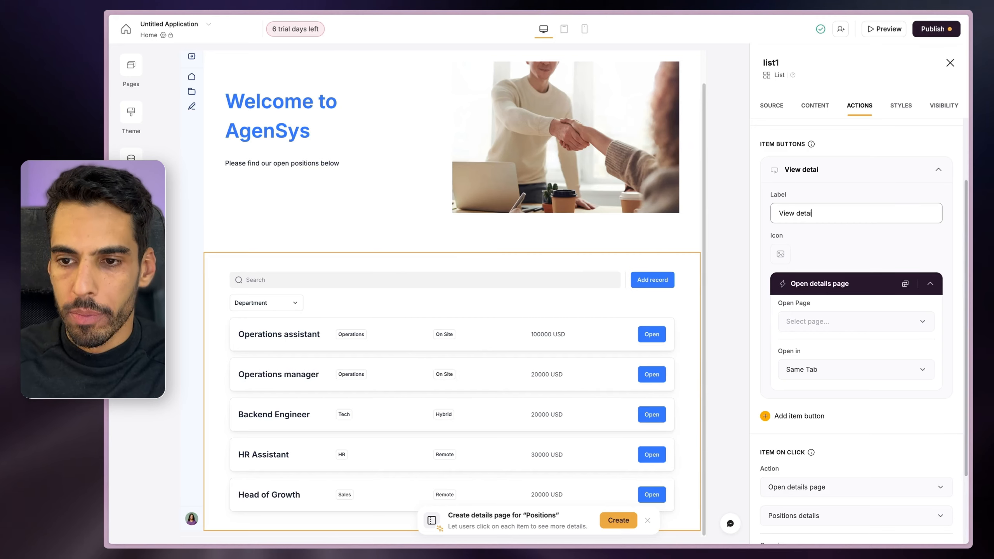
text(ls)
key(alt+Left)
text(positions)
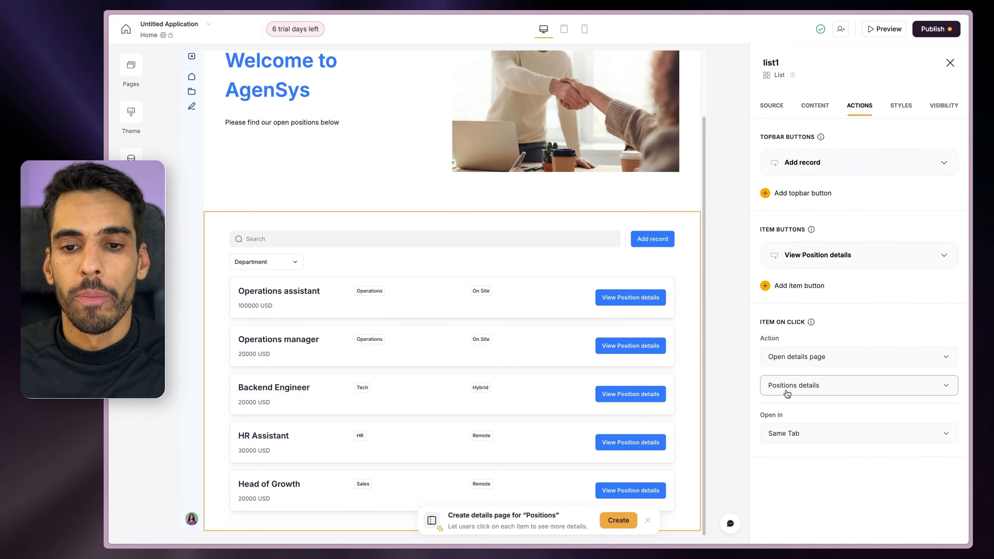
Examine the list block's style settings for the block, top bar elements, card, title and subtitle, and tags.
click(901, 105)
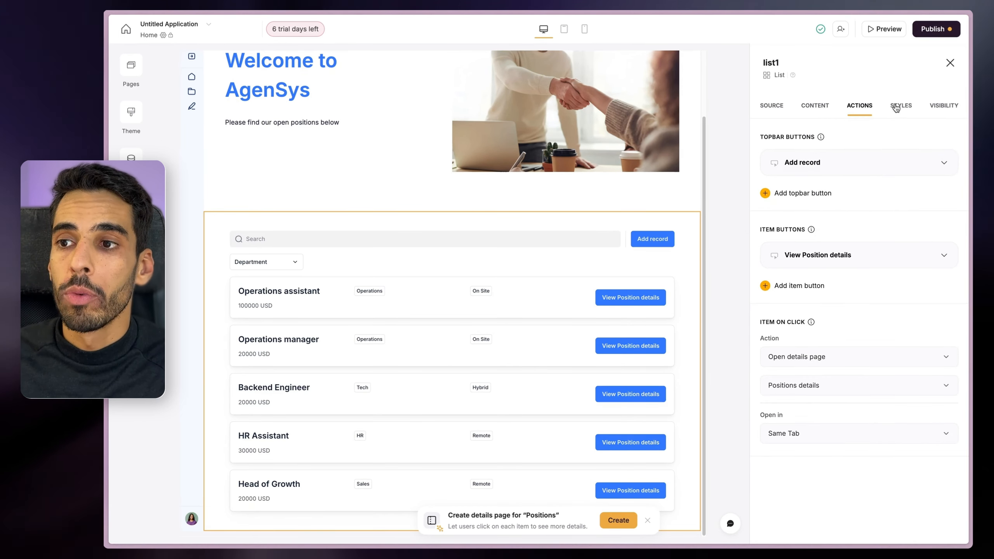
click(897, 107)
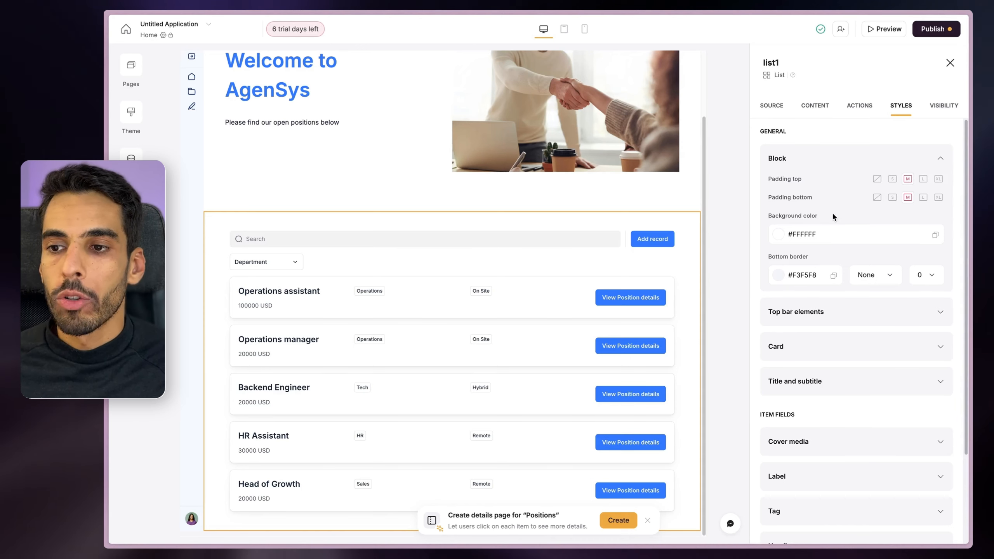
scroll(833, 212, down, 1)
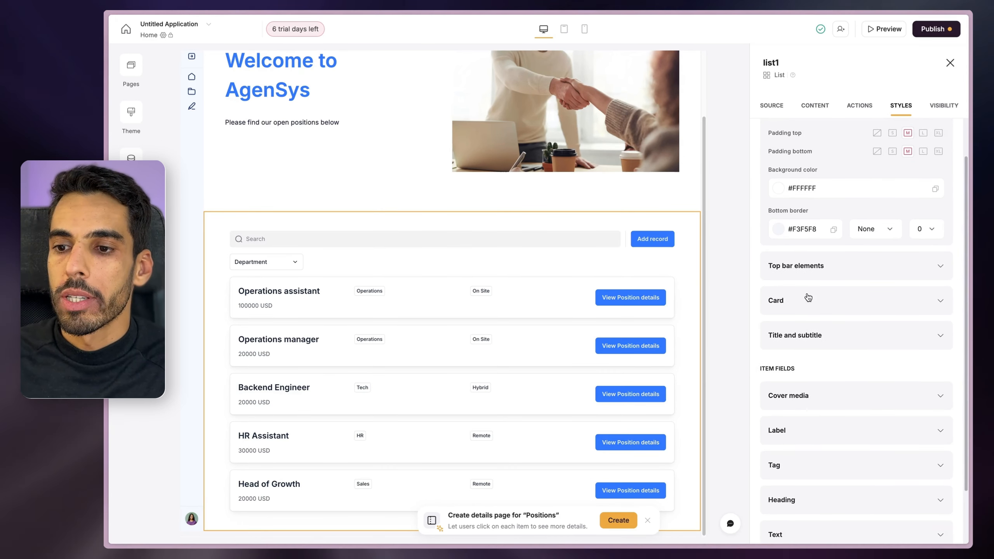
click(818, 267)
click(795, 399)
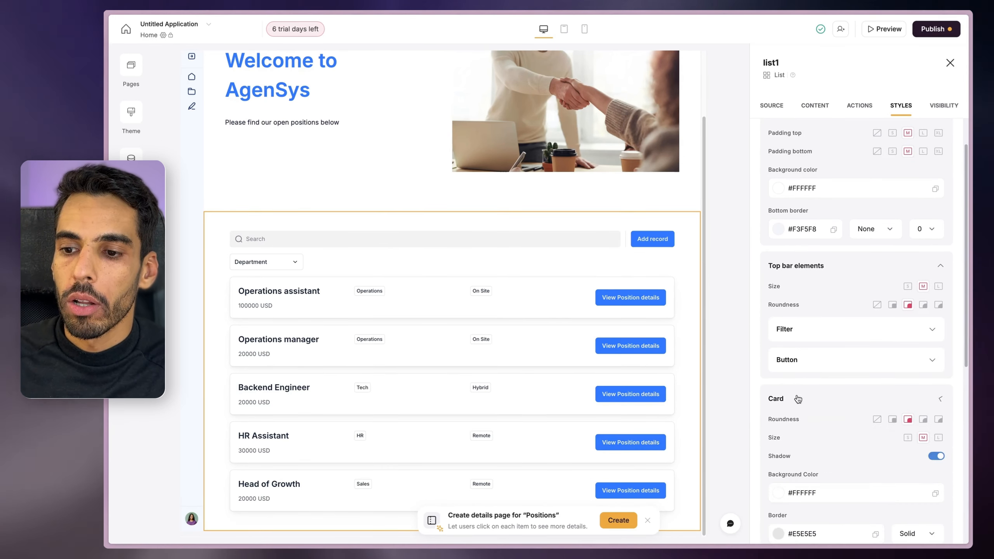
scroll(795, 396, down, 5)
scroll(787, 332, down, 1)
click(783, 287)
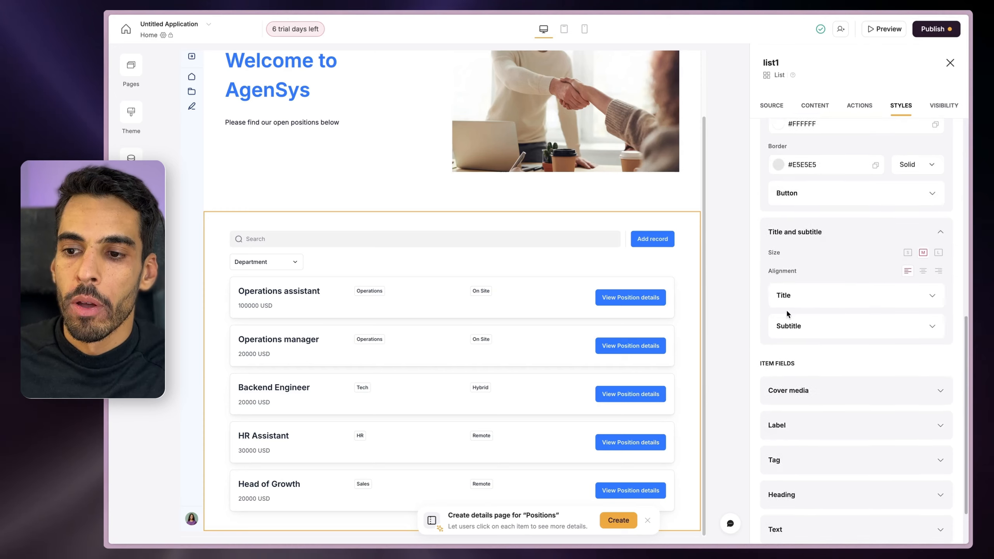
scroll(791, 294, down, 2)
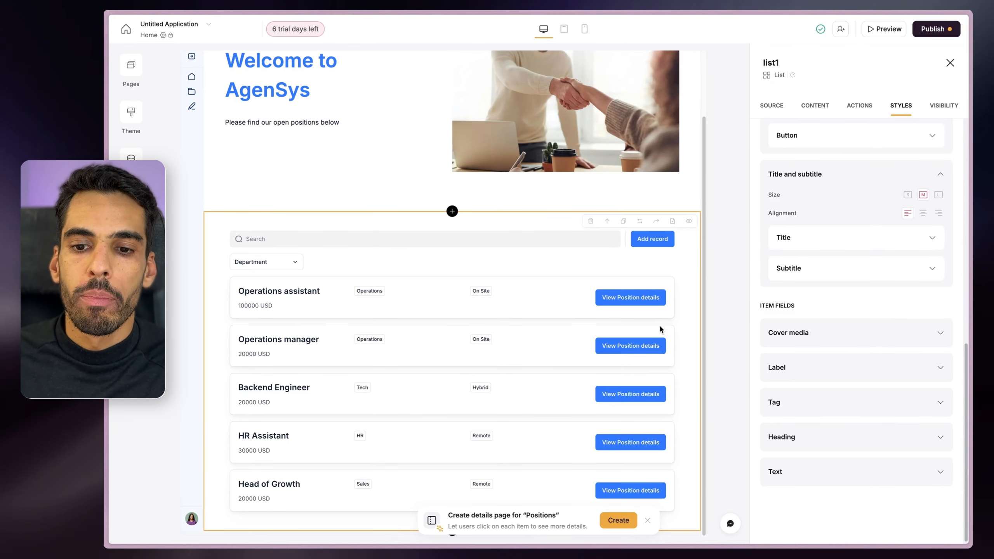
click(781, 402)
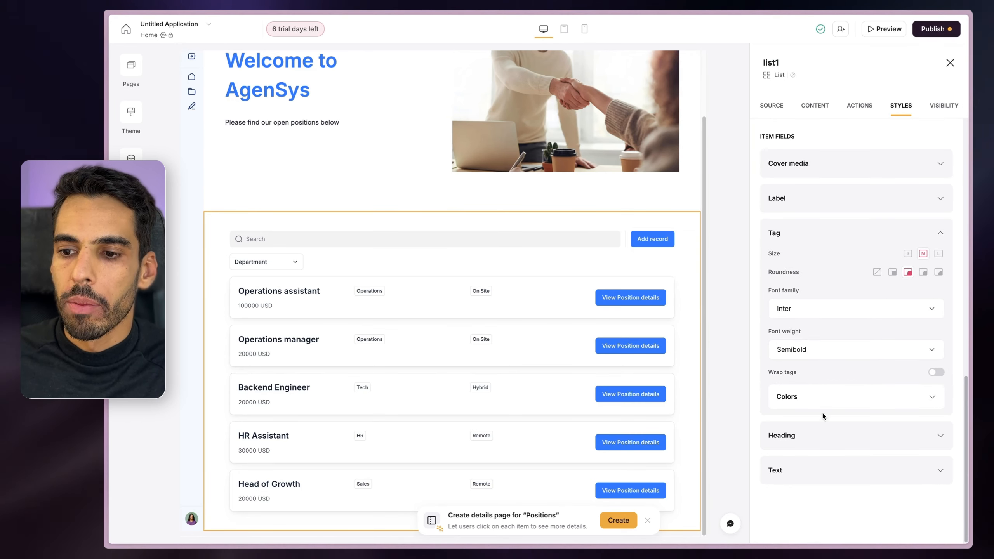
click(841, 407)
scroll(828, 393, down, 3)
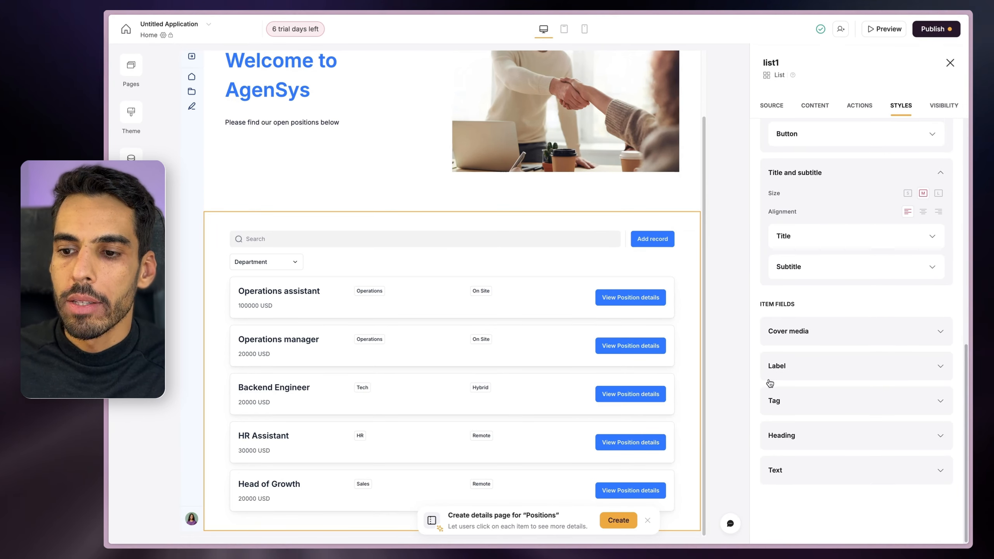
Set the color style of the list's tags to "As defined in data source".
click(777, 401)
scroll(830, 326, down, 2)
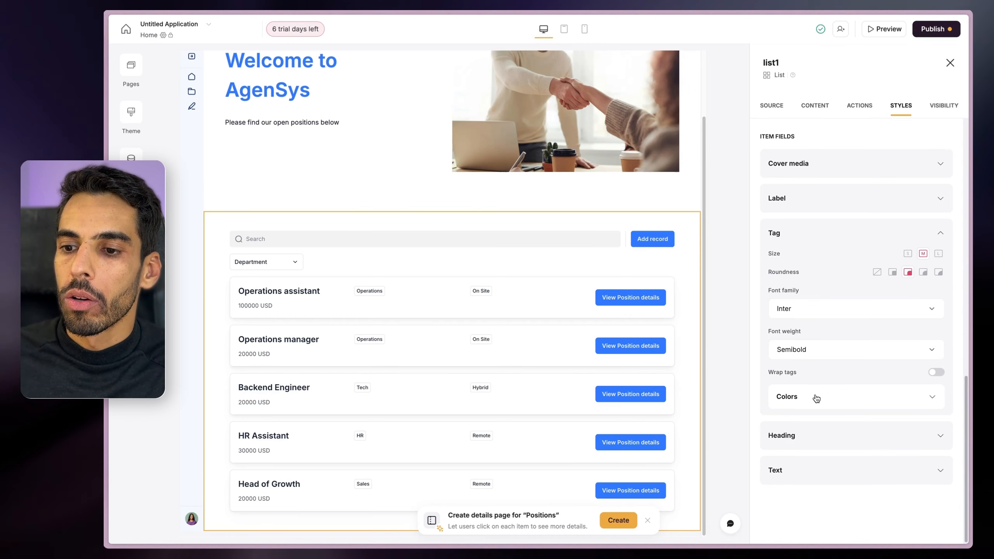
click(816, 398)
scroll(825, 348, down, 4)
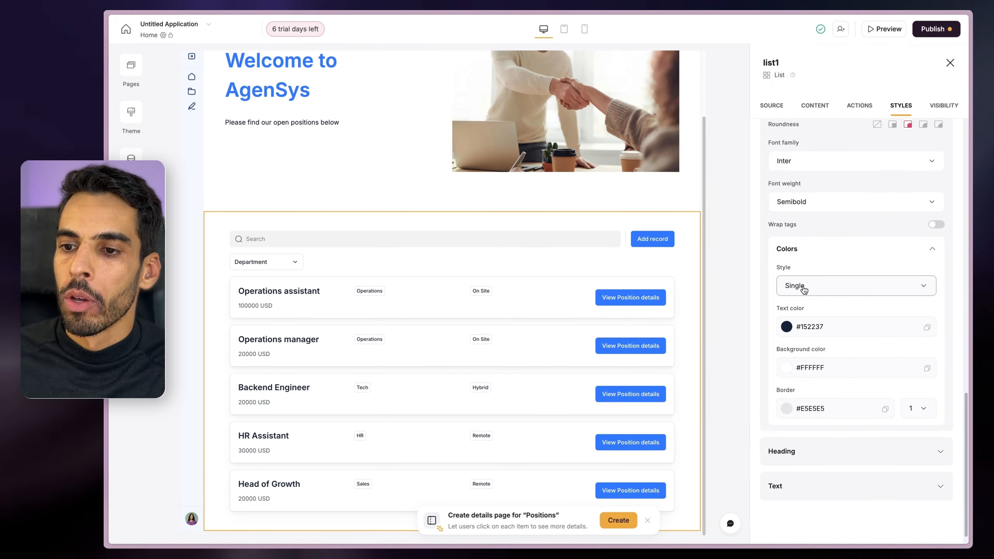
click(804, 290)
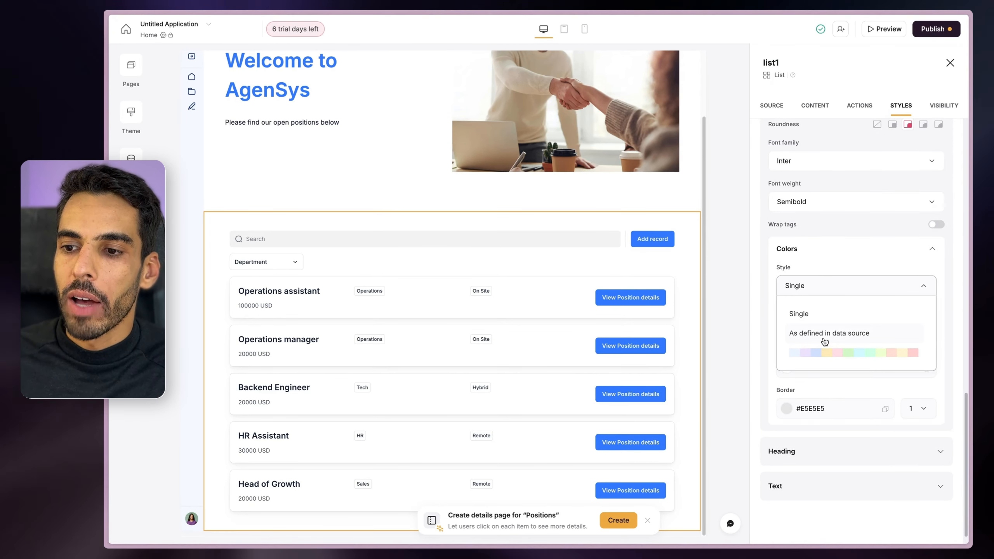
click(826, 334)
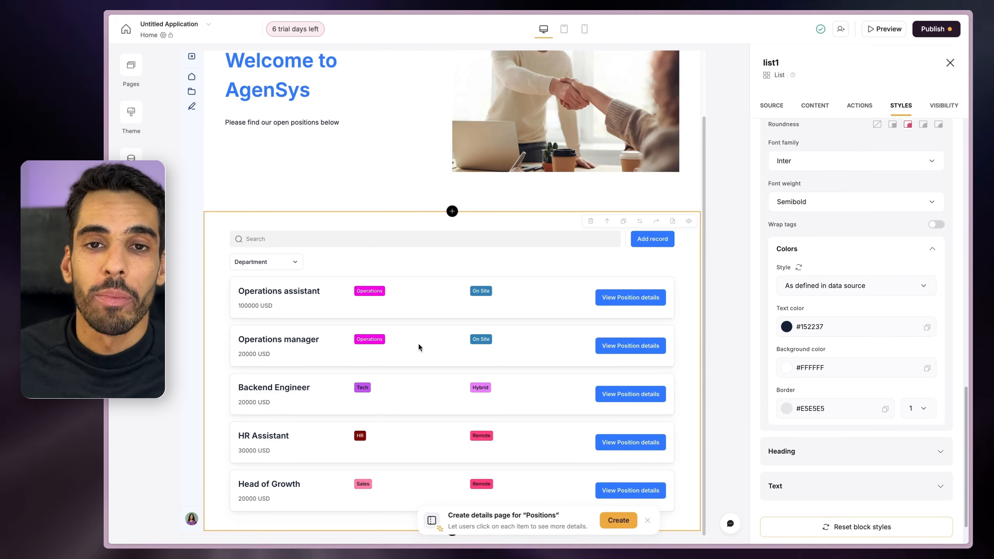
scroll(880, 287, up, 2)
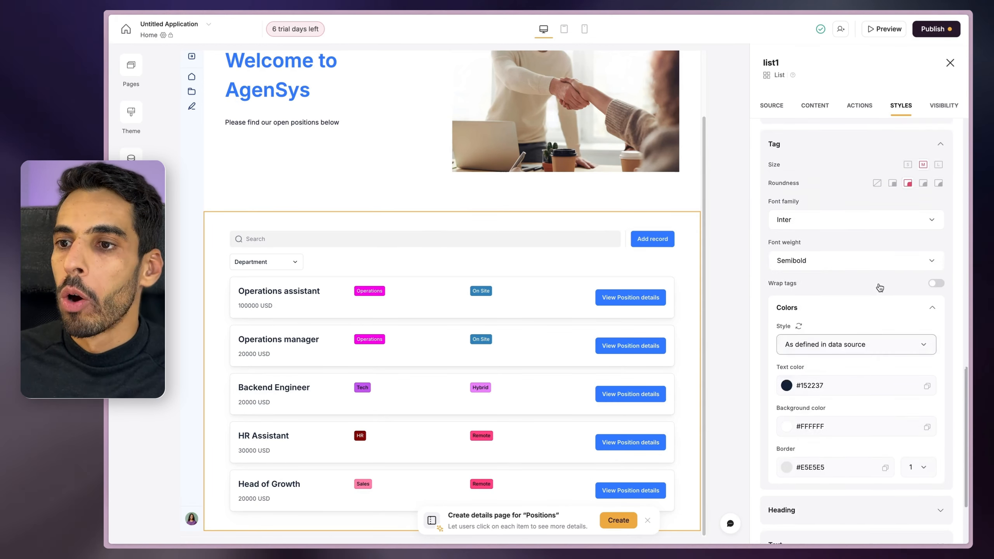
Move the Salary Range field above Location in the list's main section item fields.
scroll(880, 287, up, 3)
click(815, 105)
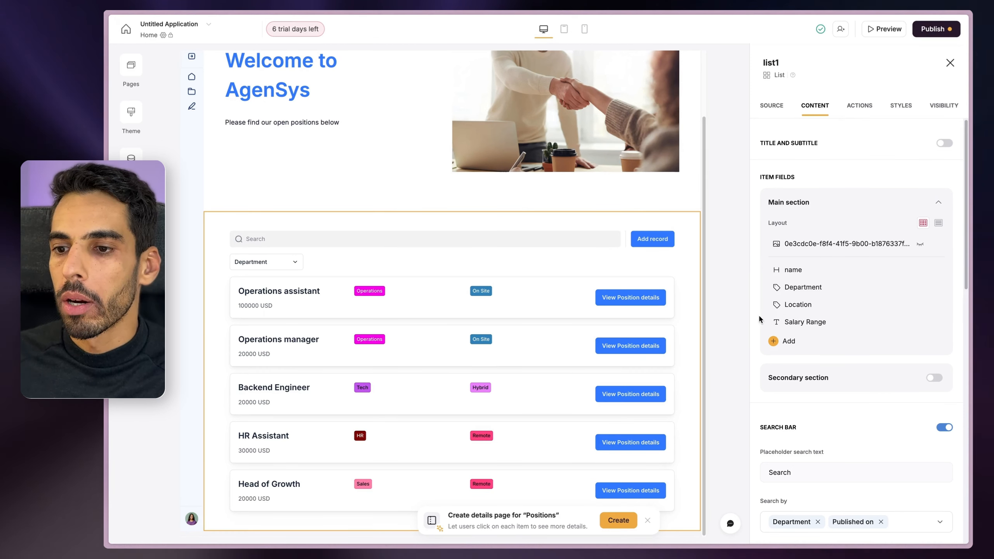
drag(769, 305, 771, 324)
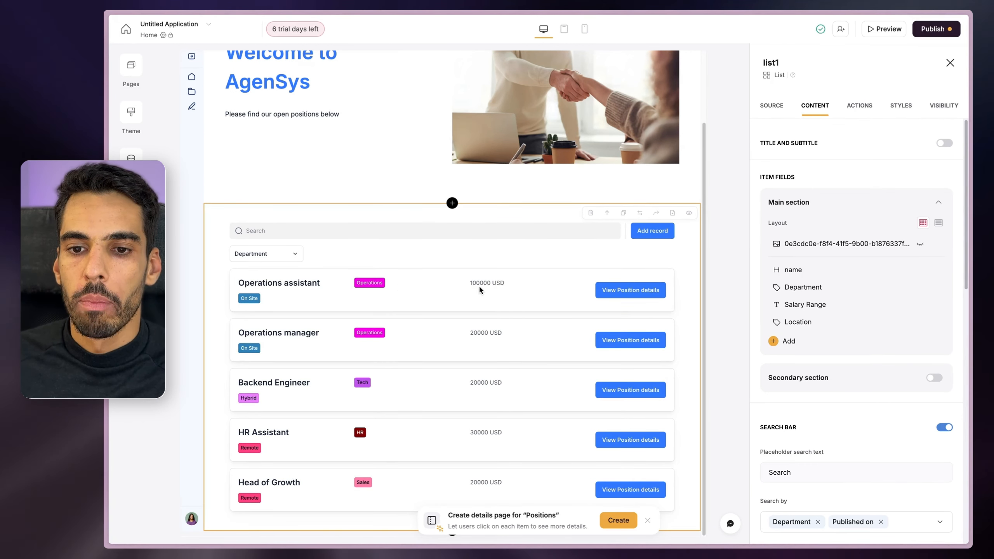
Look through the list block's search, filter, action, style and visibility settings.
scroll(803, 307, down, 7)
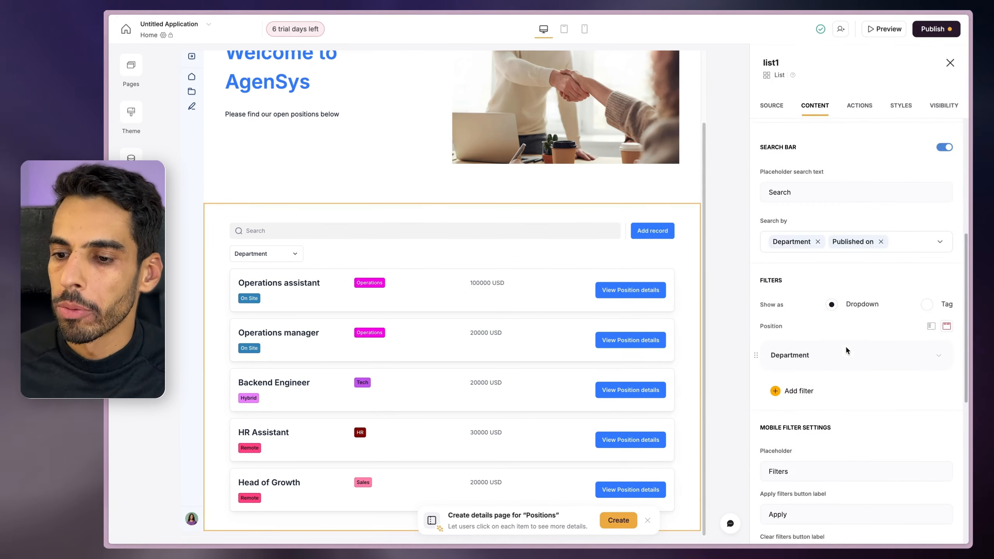
scroll(846, 350, down, 5)
click(859, 105)
click(901, 105)
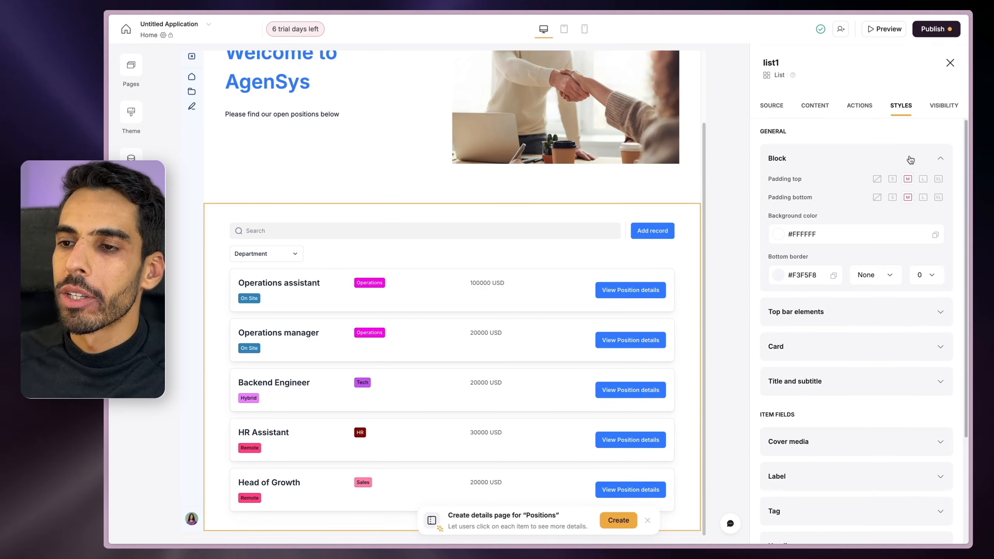
scroll(943, 131, down, 2)
click(944, 105)
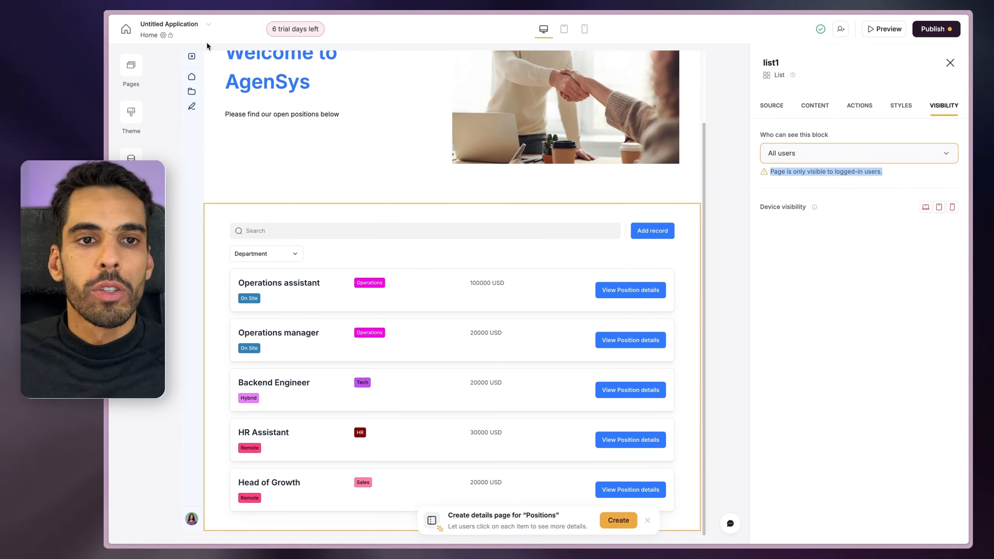
Set the Home page's visibility to All users, save the page settings and return to the list block.
click(163, 36)
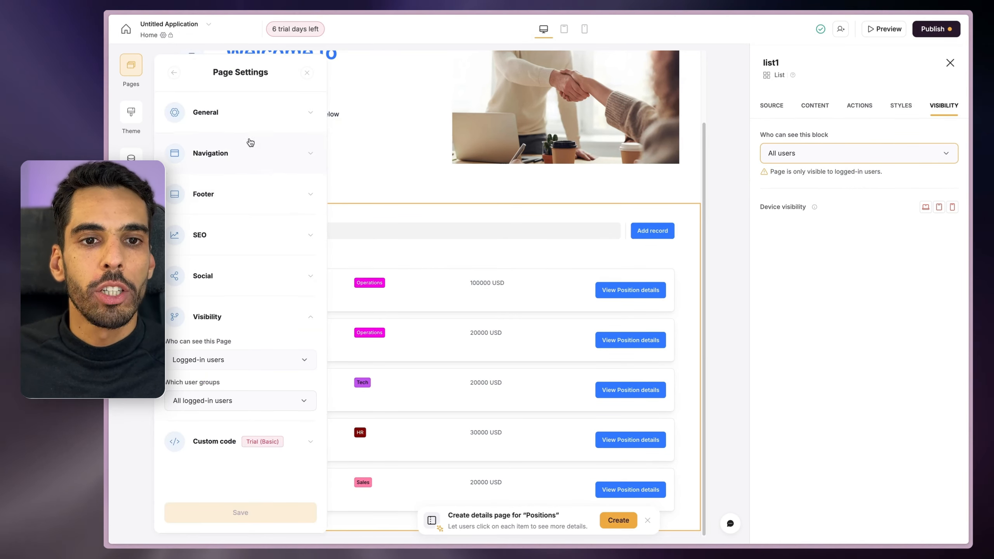
click(288, 366)
click(194, 390)
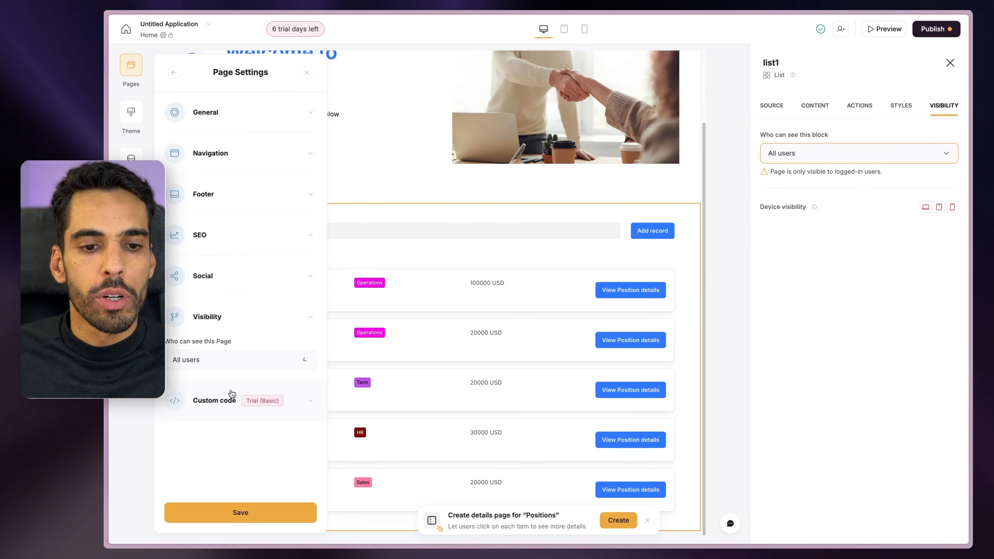
click(289, 509)
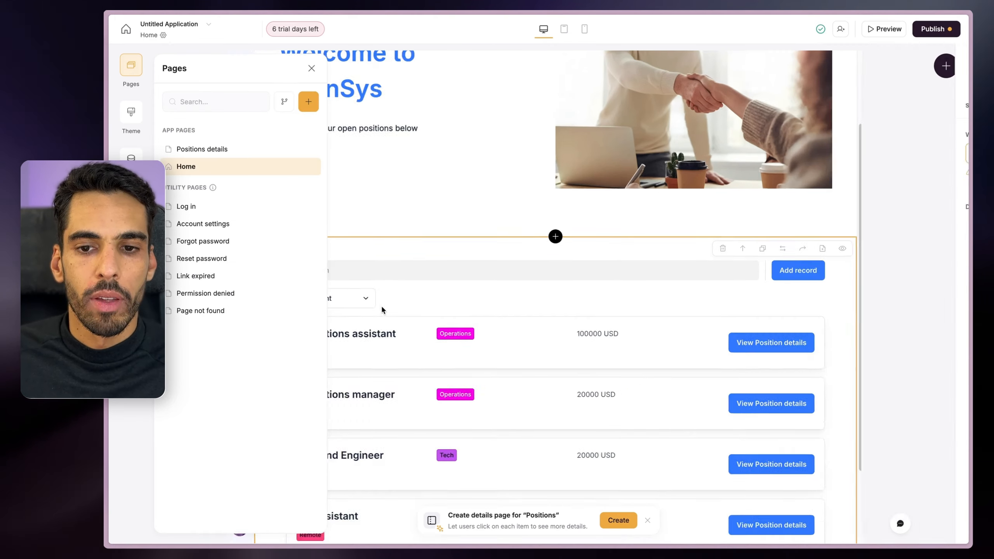
click(423, 251)
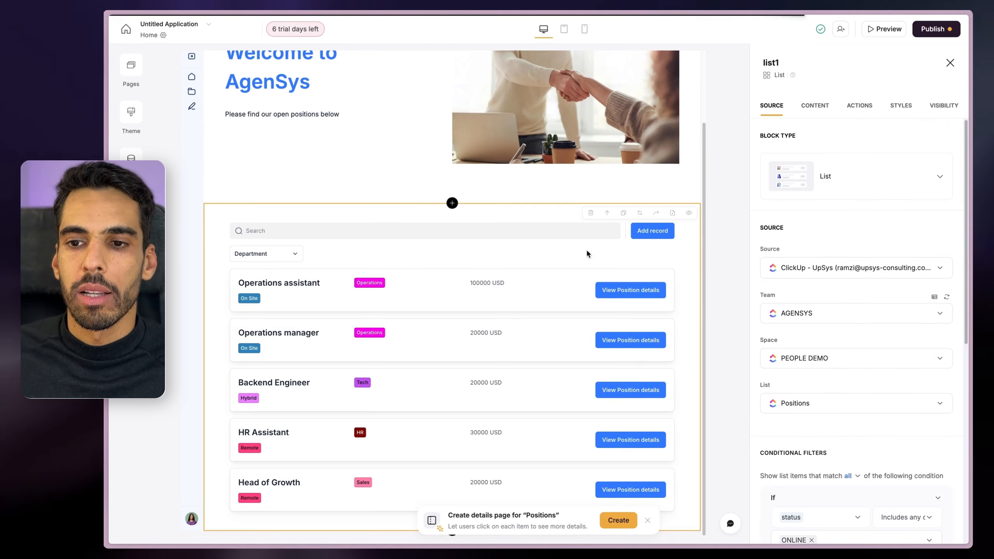
Publish the application to its subdomain and open the live site.
scroll(360, 302, up, 1)
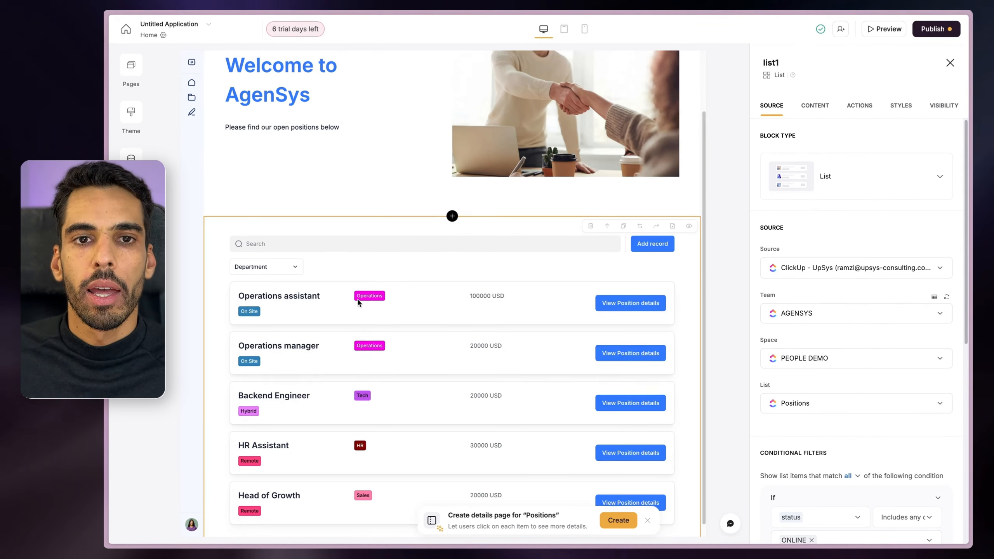
scroll(411, 290, down, 1)
scroll(751, 274, down, 1)
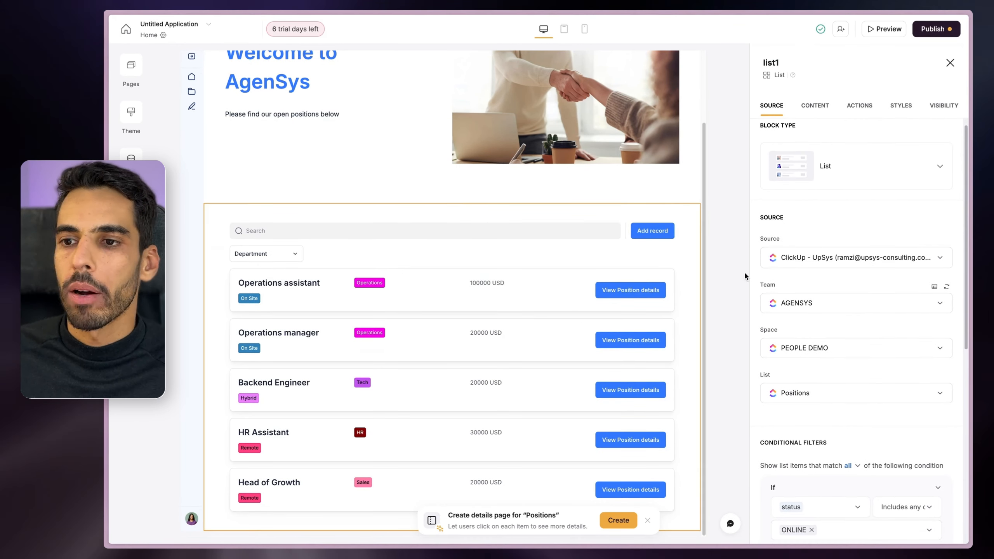
click(938, 30)
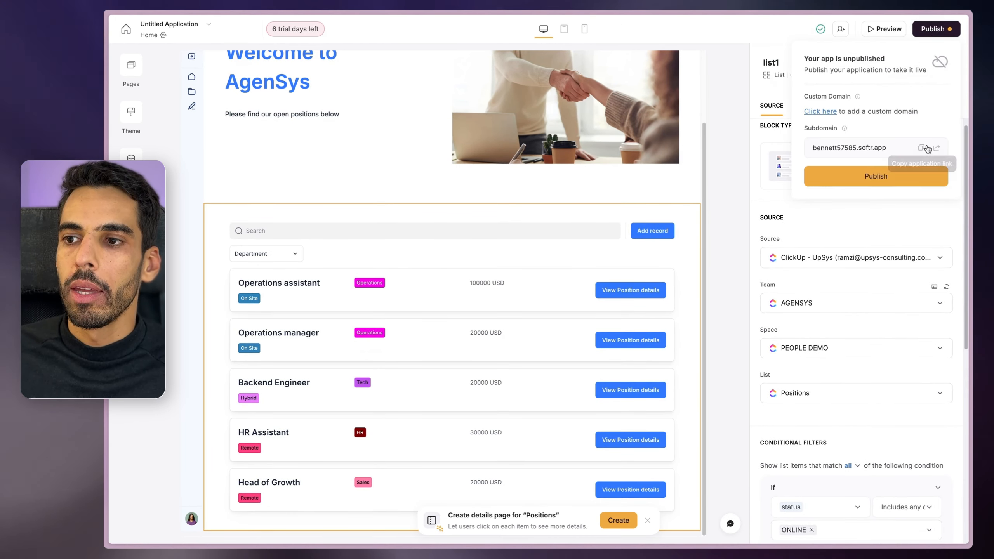
click(885, 177)
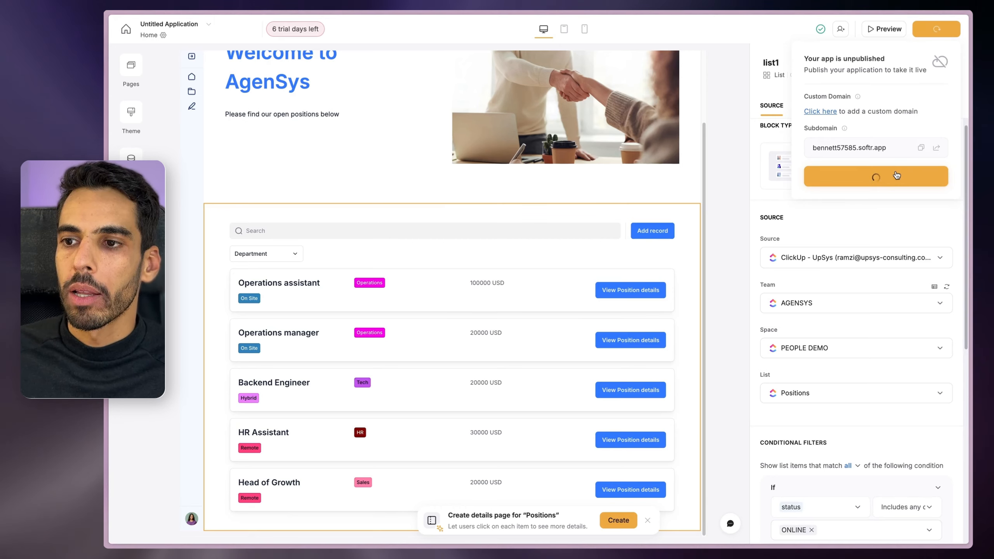
click(937, 147)
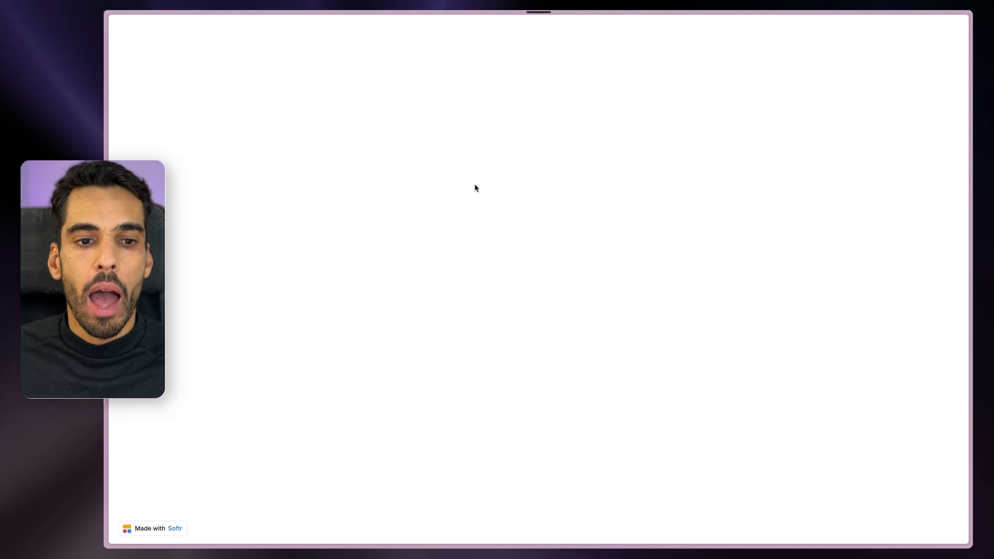
Search the open positions list on the live site for "back".
scroll(471, 194, down, 3)
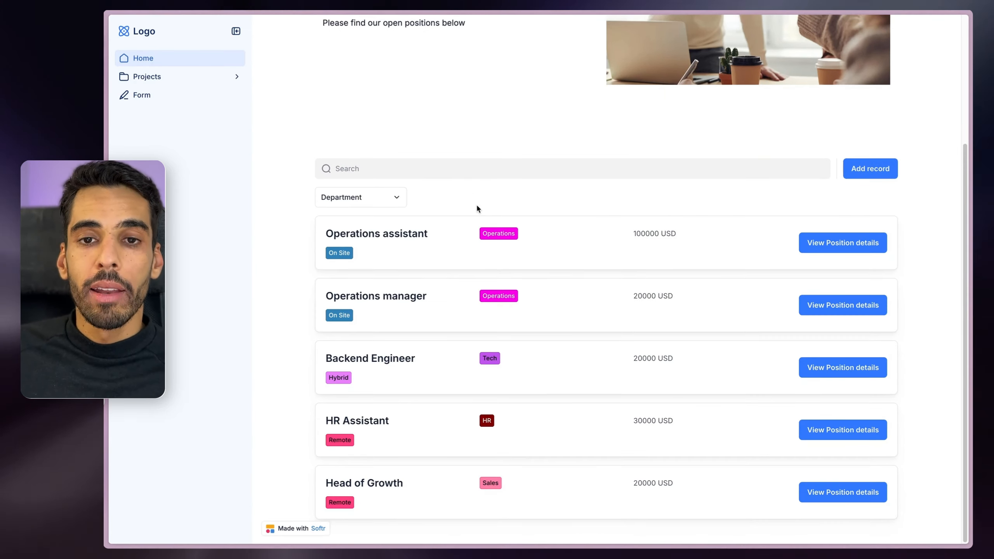
click(434, 173)
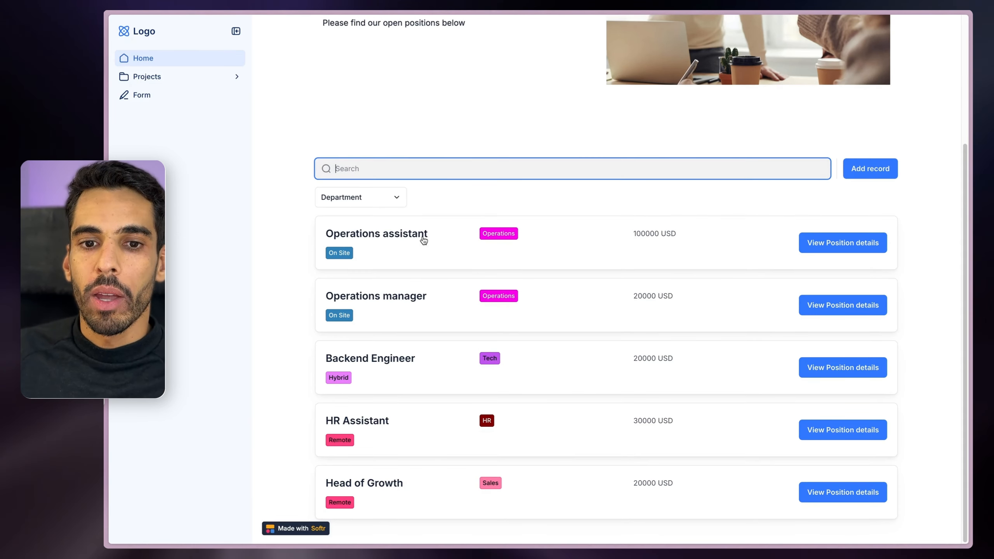
text(back)
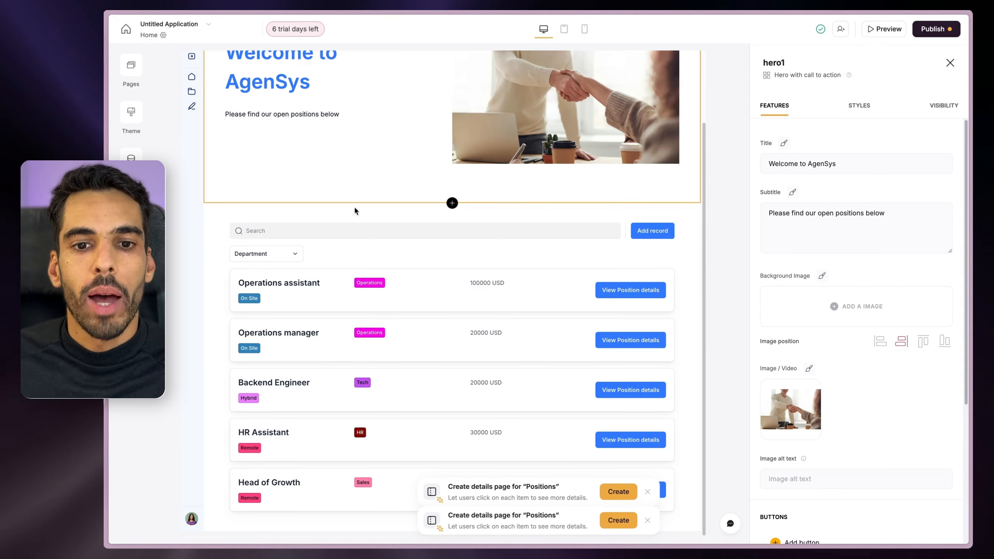
Return to the app editor and open the Positions details page to review its job description content.
click(428, 247)
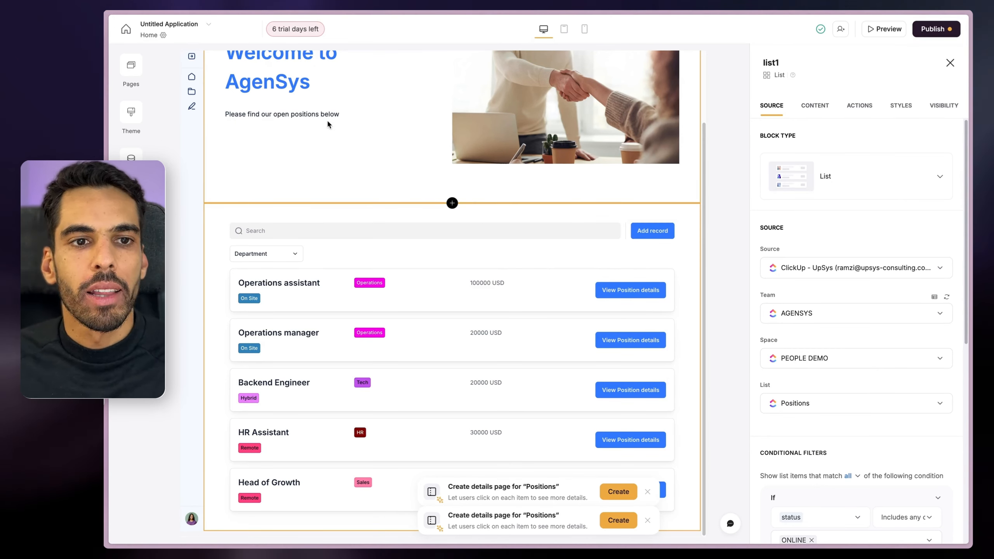
click(130, 67)
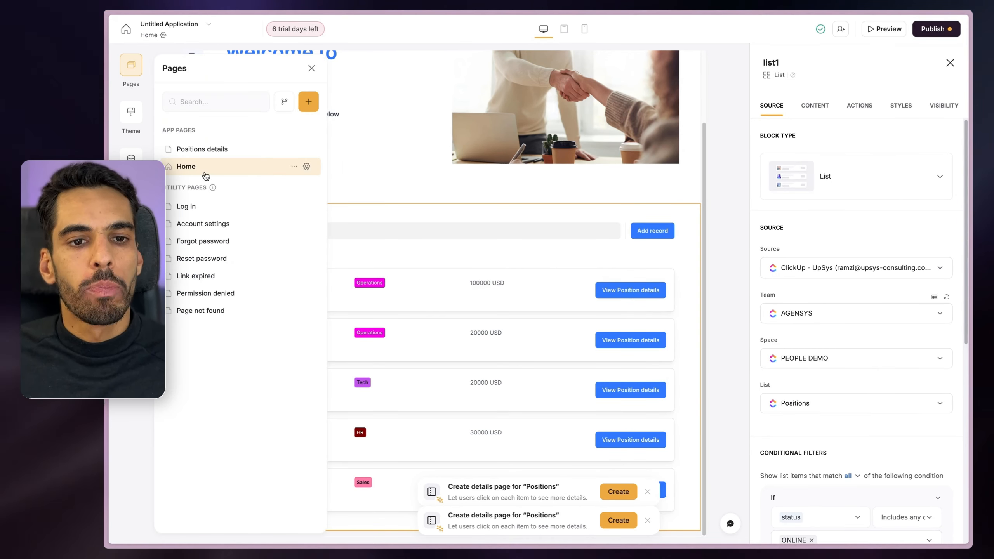
click(212, 149)
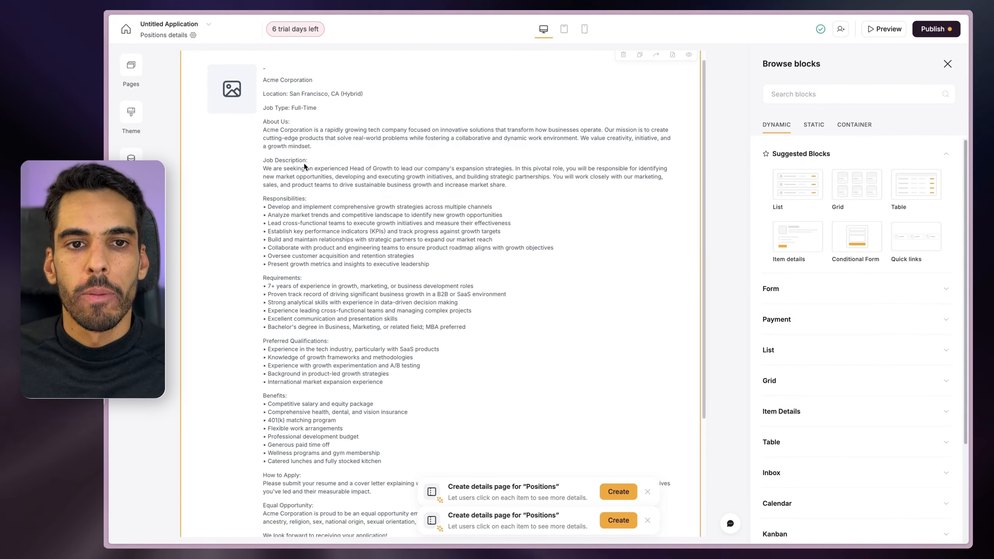
scroll(330, 221, down, 3)
scroll(430, 235, up, 5)
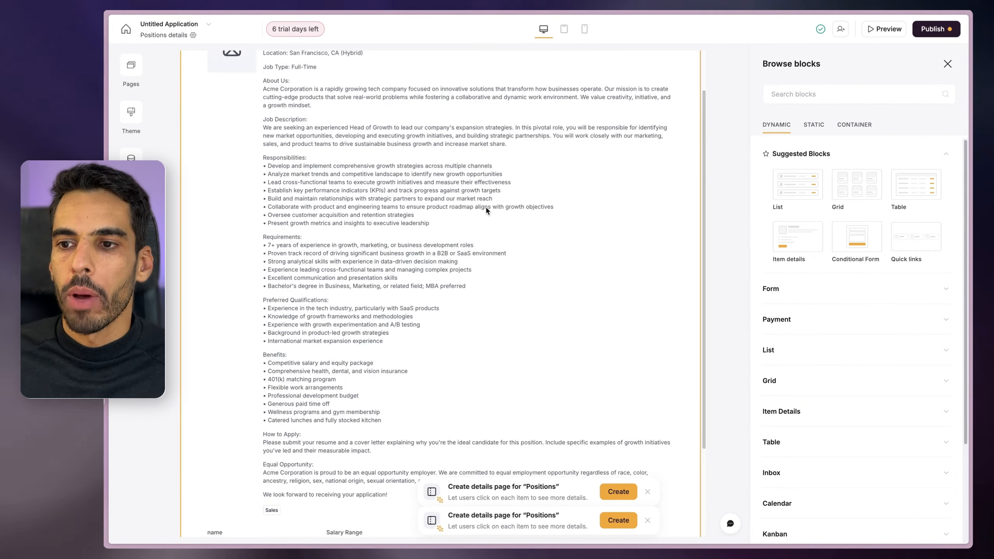
Hide the image field in the top section of the item details block.
click(500, 168)
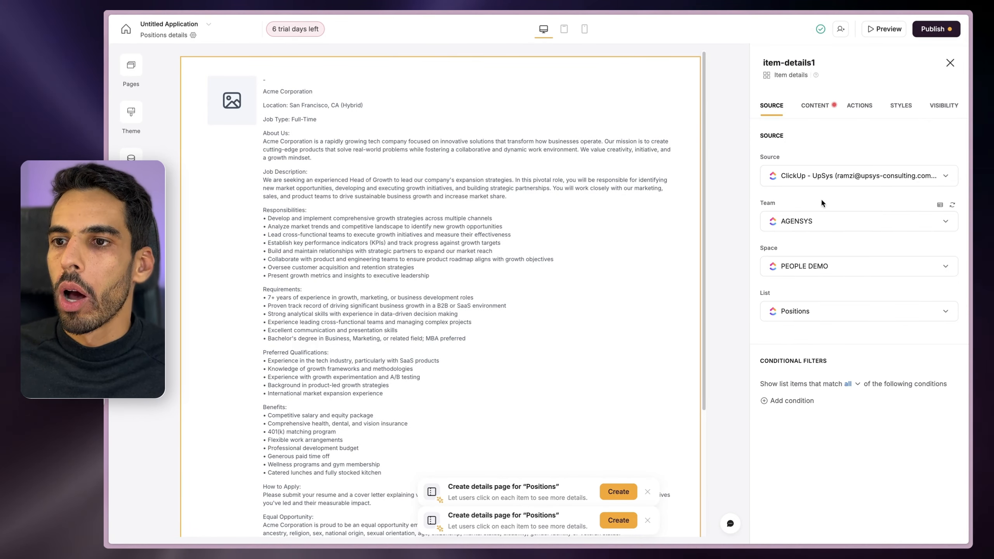
click(816, 106)
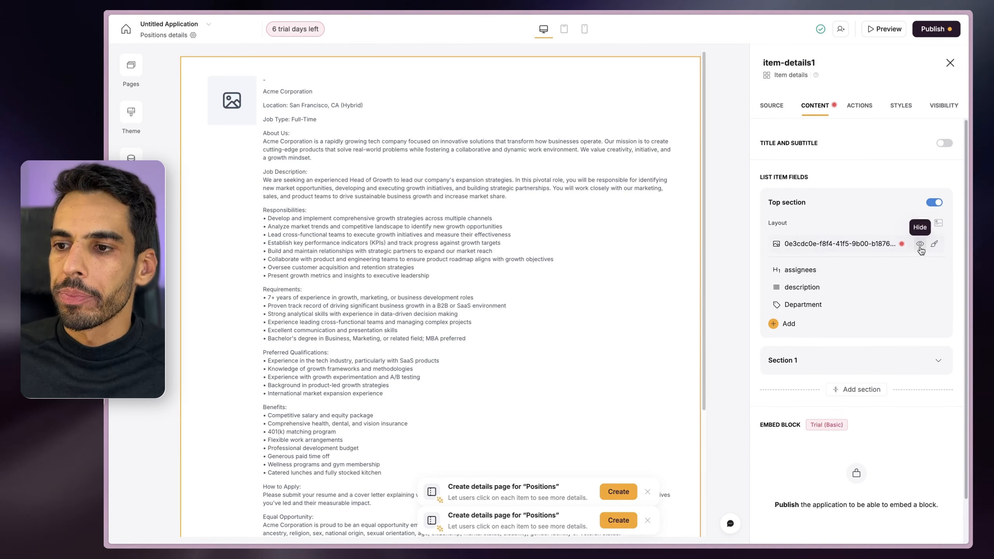
click(920, 244)
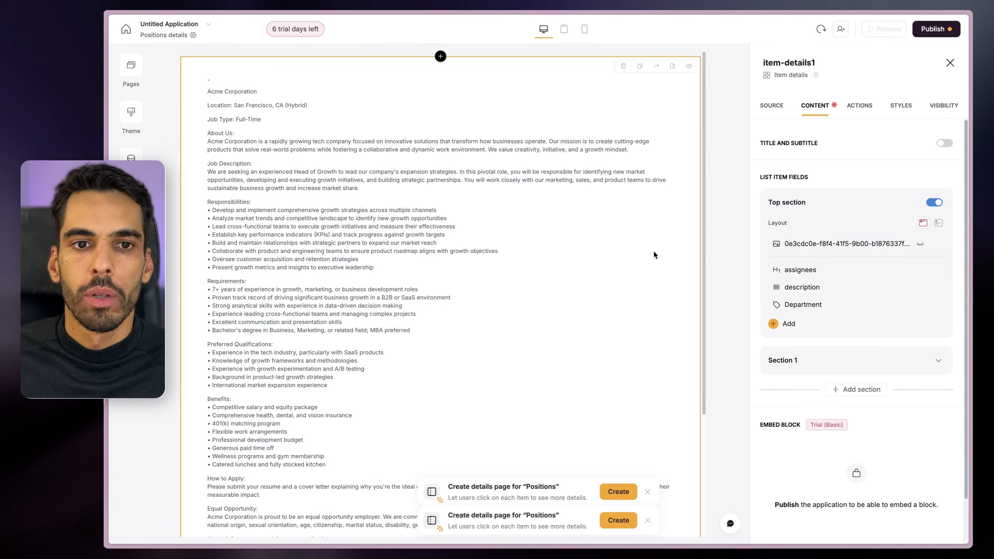
Map the Heading 1 field of the item details top section to name.
click(800, 270)
click(661, 320)
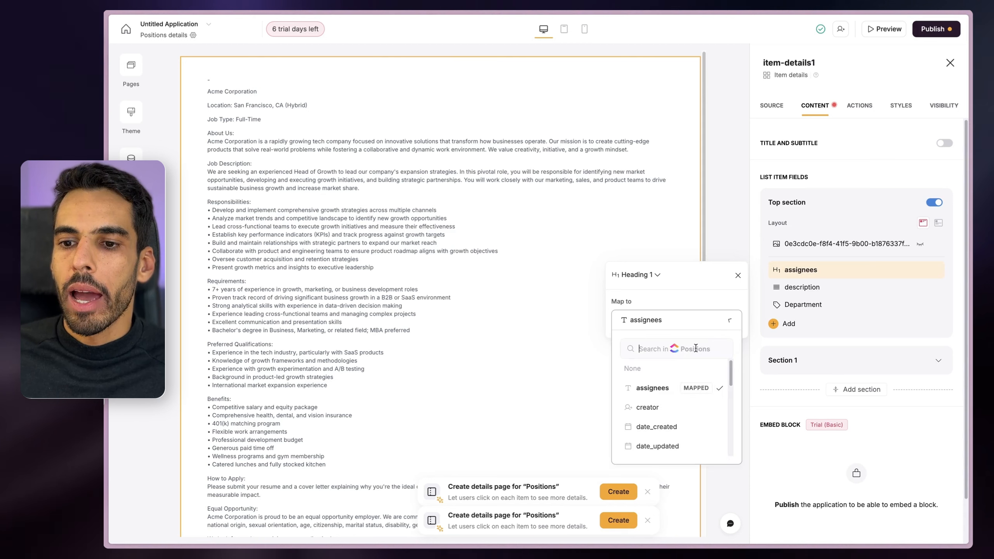
text(nam)
click(644, 369)
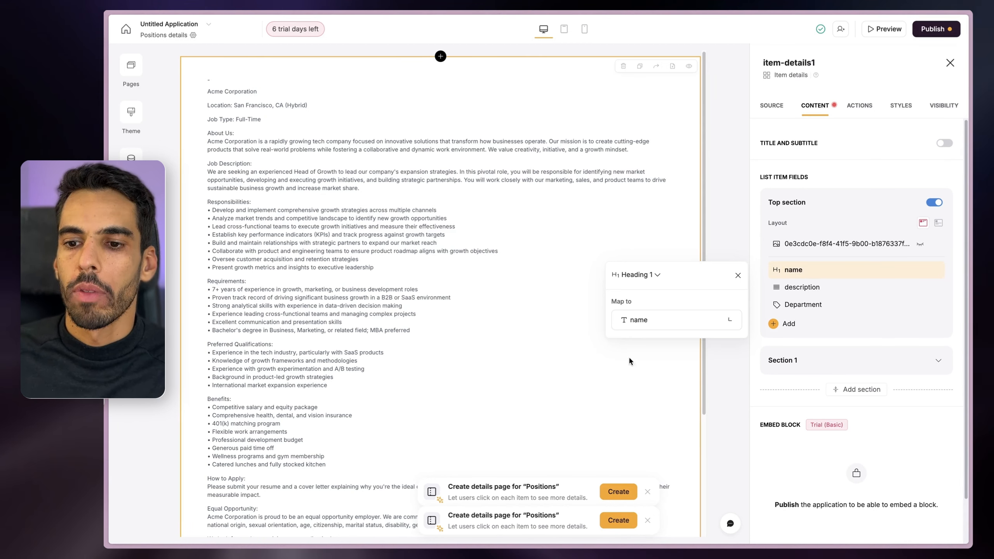
click(494, 160)
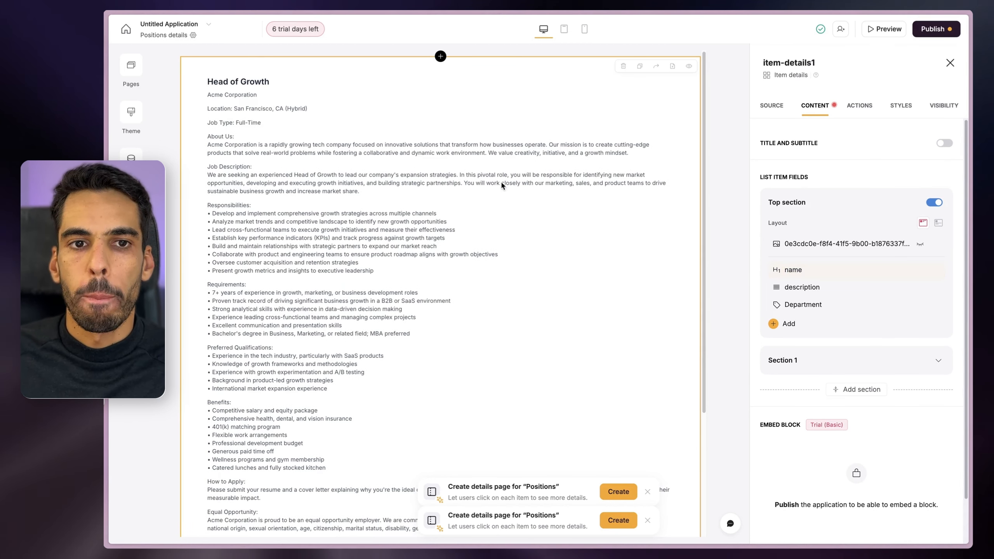
Check the description field's mapping and move Department above description in the top section.
click(816, 288)
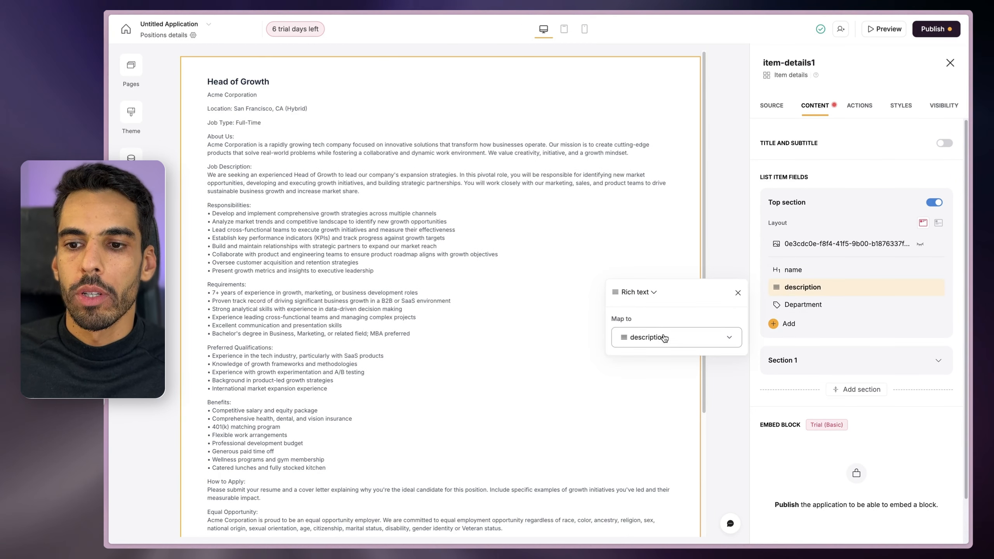
click(716, 338)
click(541, 272)
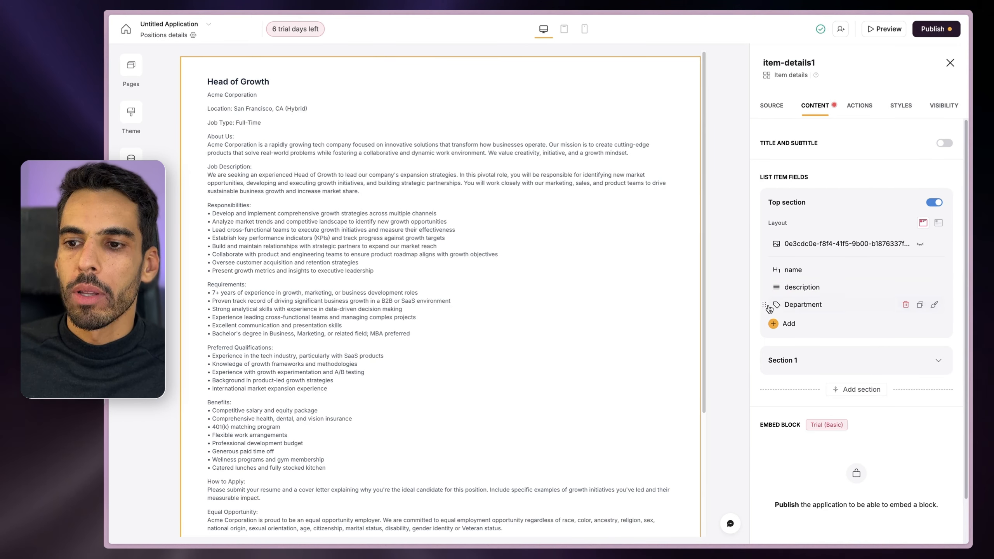
drag(769, 292, 767, 310)
Add the start_date field to the top section and place it directly below name.
click(785, 323)
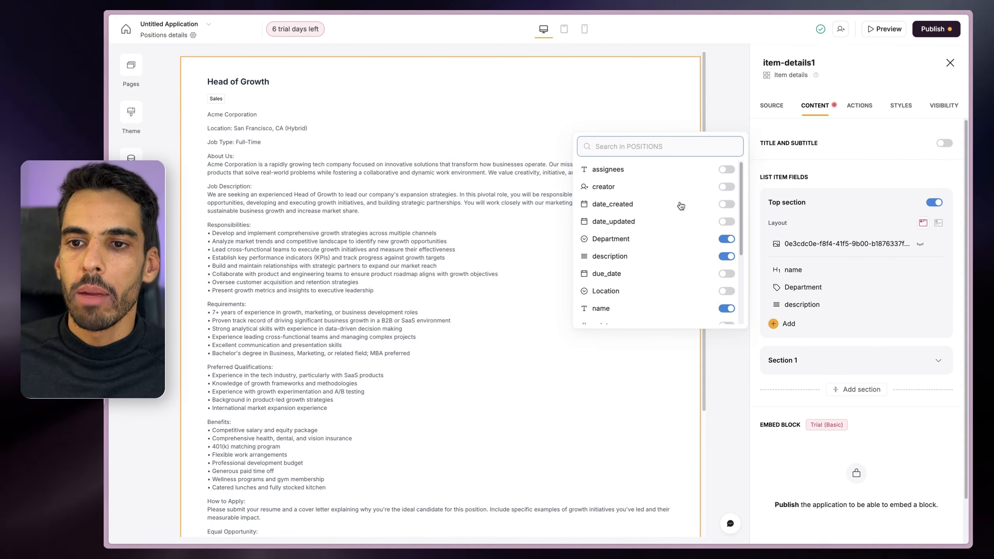
click(659, 146)
text(star)
click(739, 315)
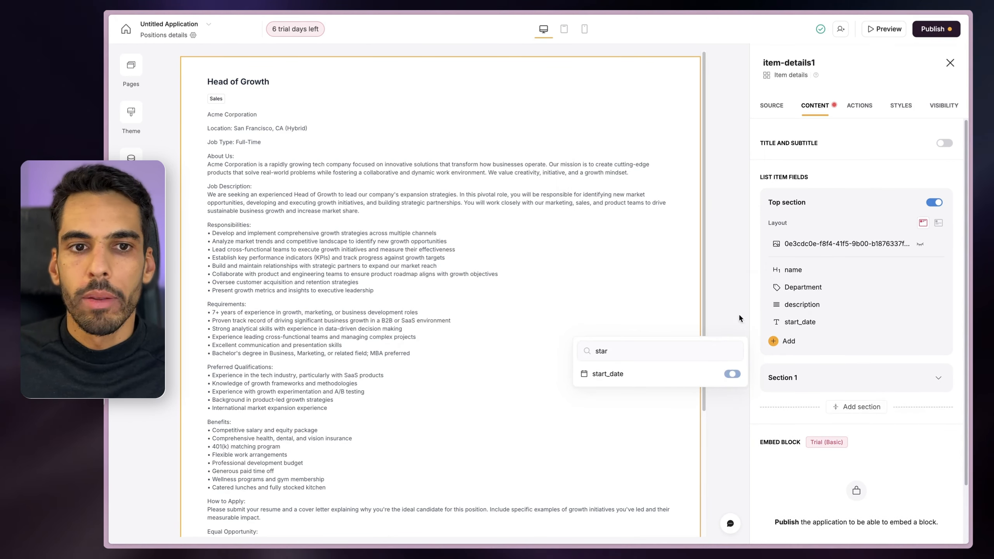
click(775, 321)
drag(776, 321, 776, 287)
Delete the Image Gallery, File, URL, Email and both Text placeholder fields from Section 1 of the item details block.
scroll(427, 226, down, 5)
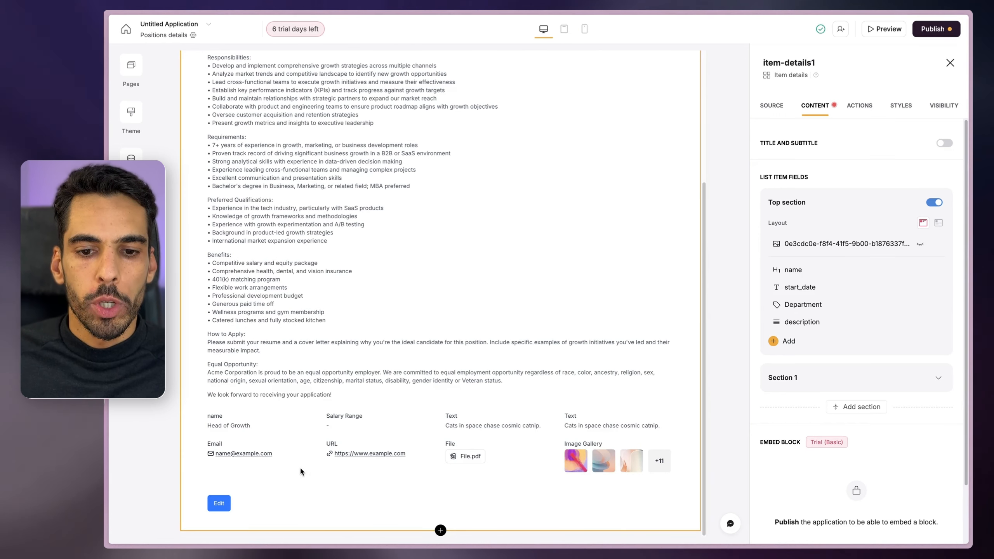
click(814, 377)
scroll(814, 359, down, 4)
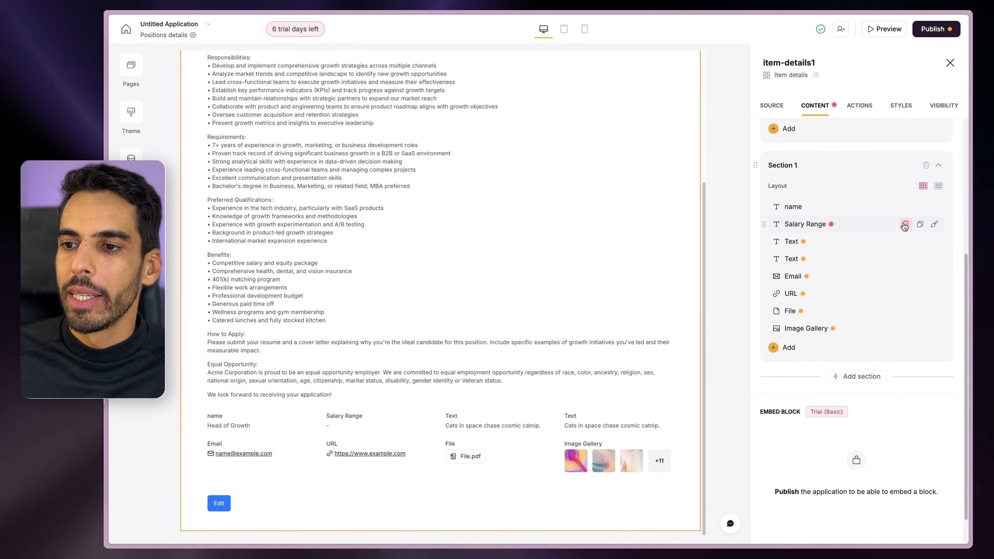
click(905, 328)
click(906, 310)
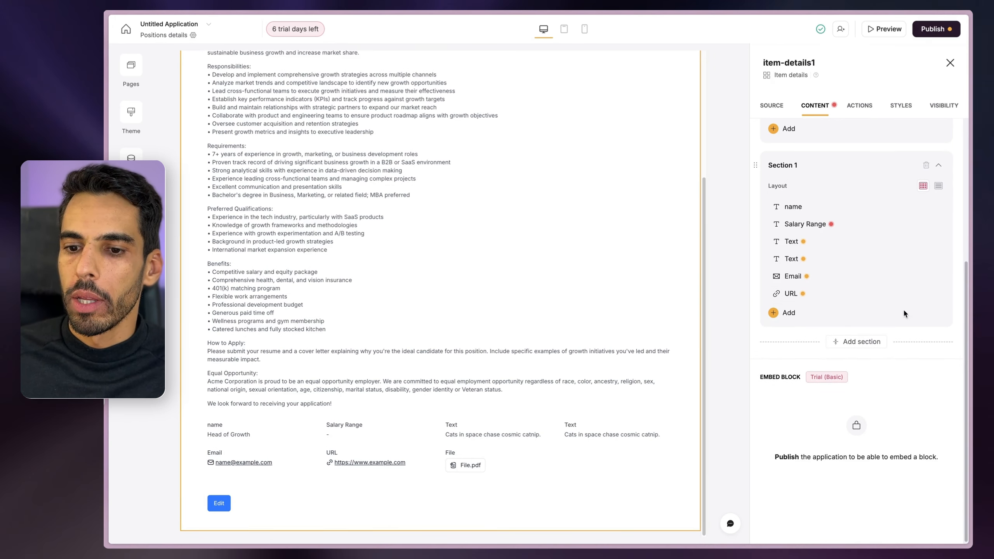
click(905, 294)
click(906, 294)
click(906, 294)
click(905, 293)
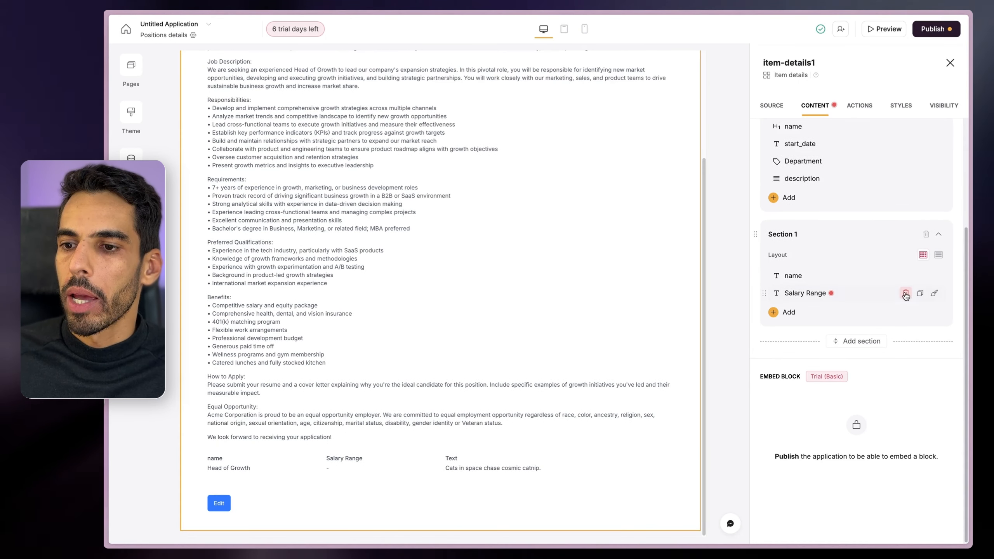
Delete the remaining Salary Range and name placeholders from Section 1 and add the Salary Range, Location and Department fields.
click(906, 293)
click(906, 294)
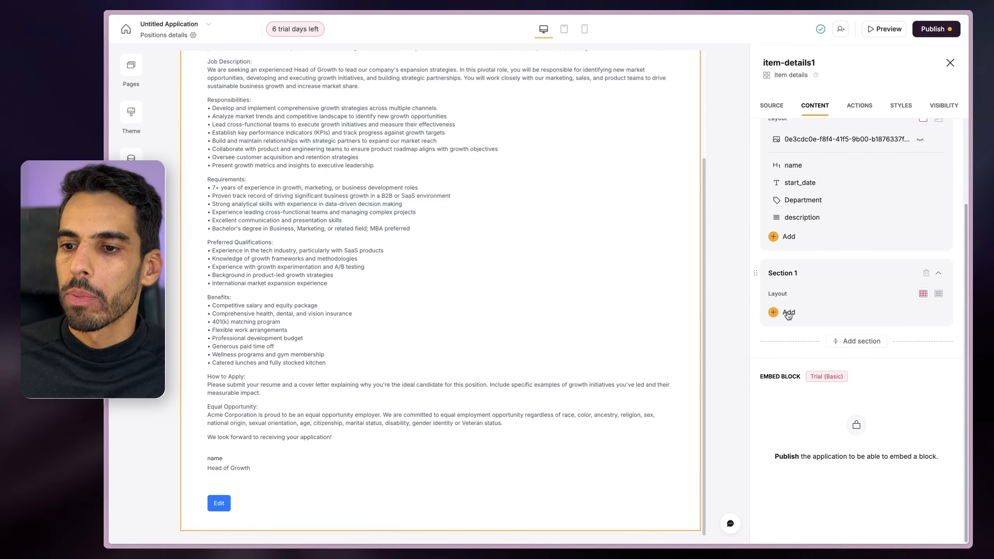
click(783, 312)
text(sala)
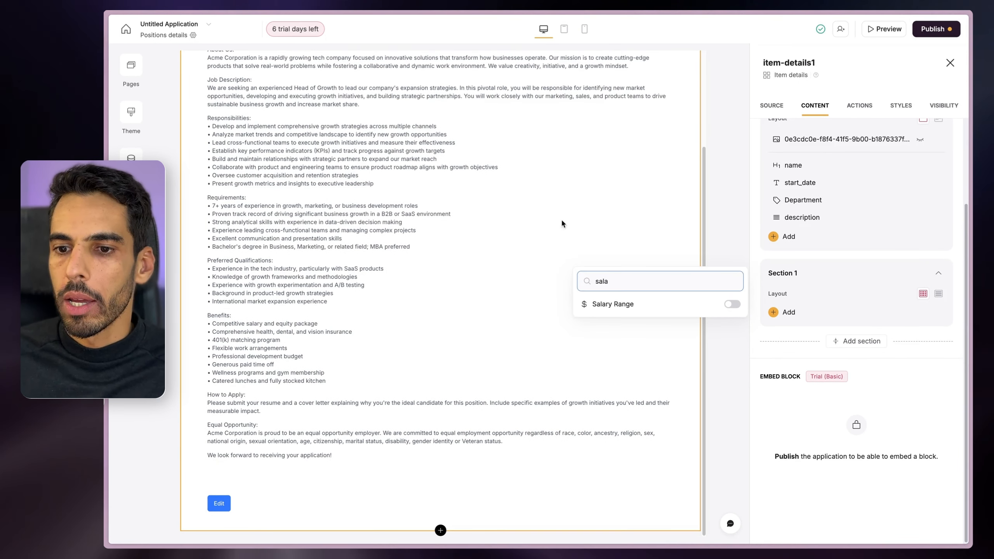
click(600, 302)
click(727, 352)
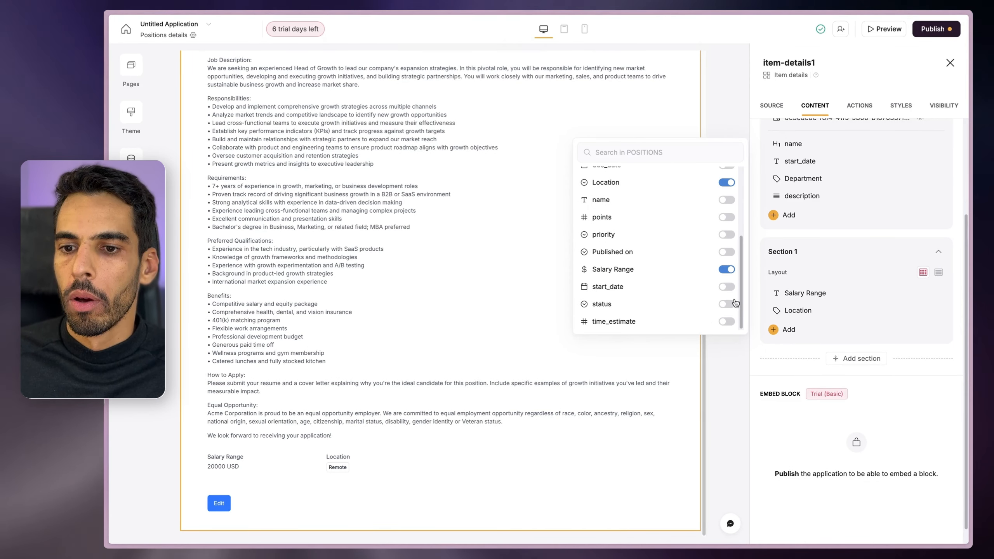
scroll(666, 254, up, 3)
click(727, 202)
click(523, 435)
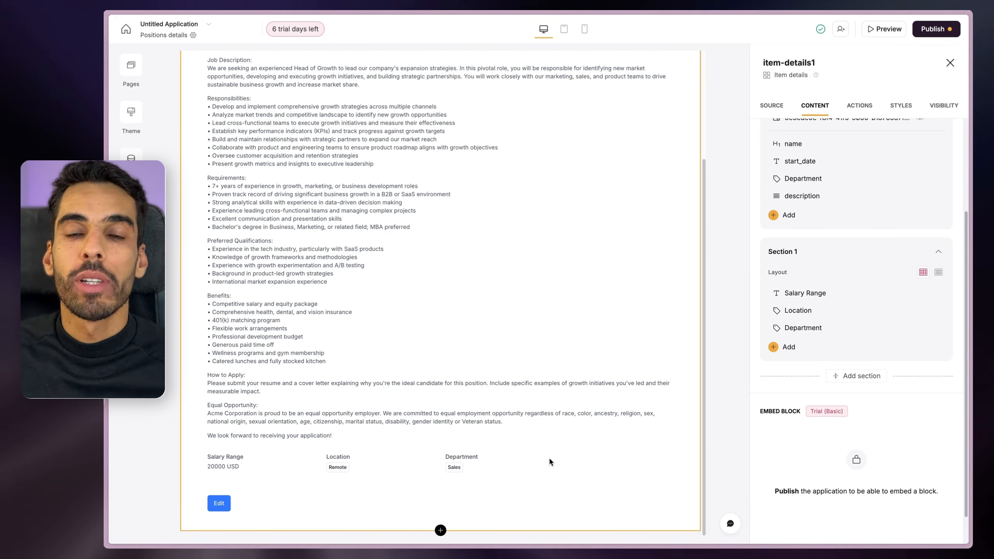
Set the font weight of the item details block's name heading to Extrabold.
scroll(456, 314, up, 4)
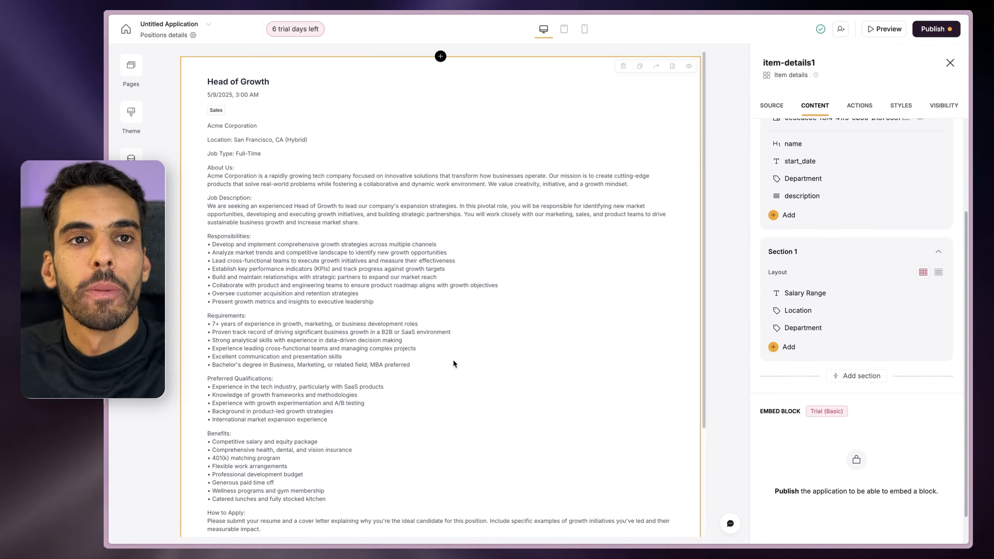
click(938, 251)
click(936, 270)
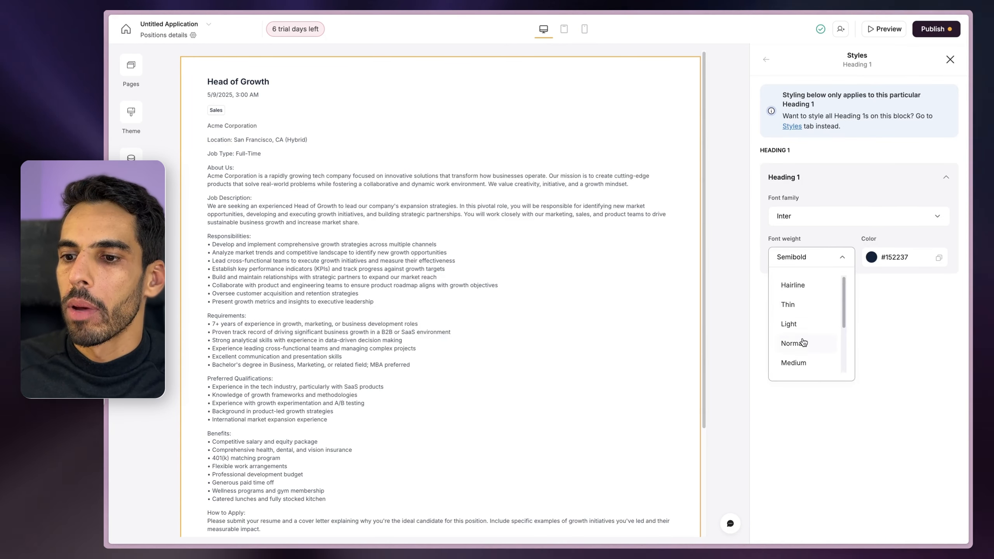
scroll(803, 343, down, 3)
click(797, 344)
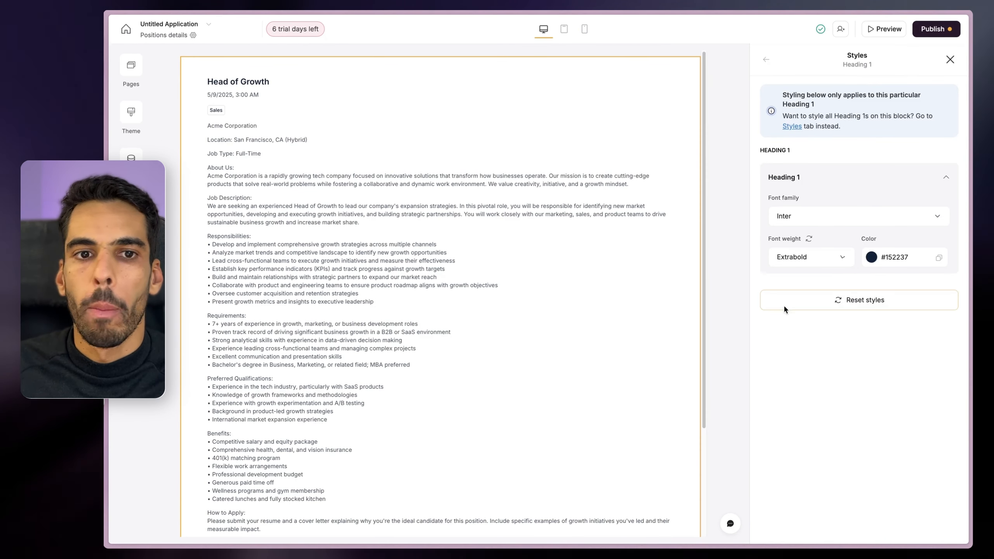
Remove the Edit button from the item details block and add a Conditional Form block below it.
scroll(399, 289, down, 3)
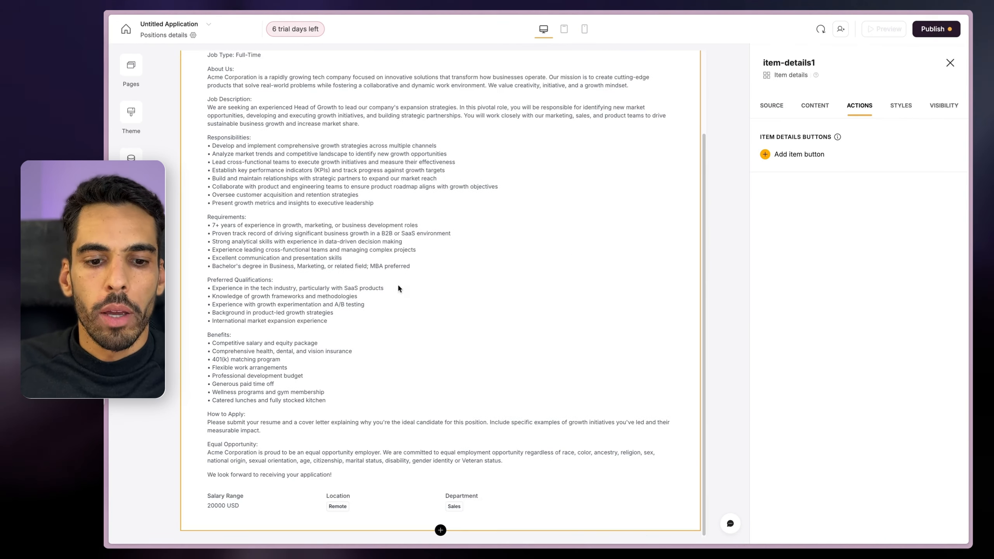
click(440, 531)
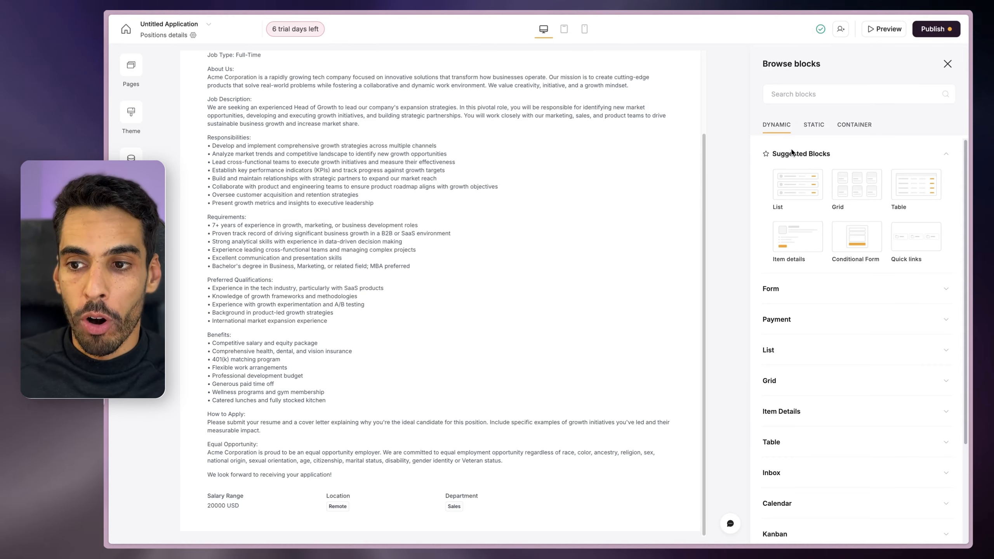
click(793, 290)
mouse_move(829, 334)
mouse_move(848, 221)
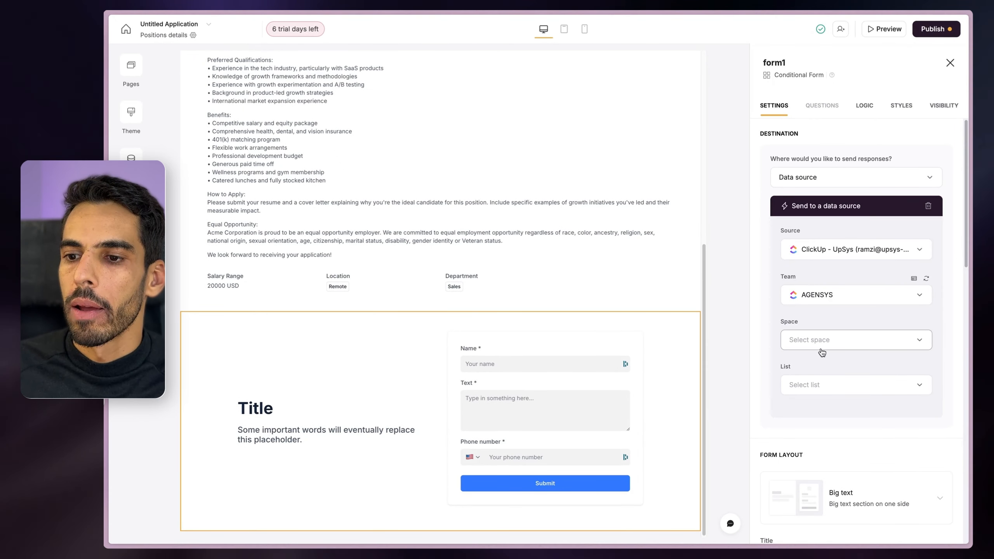
Set the form's title to "Wanna apply?" and its subtitle to "Leave your details here".
scroll(824, 342, down, 8)
click(794, 226)
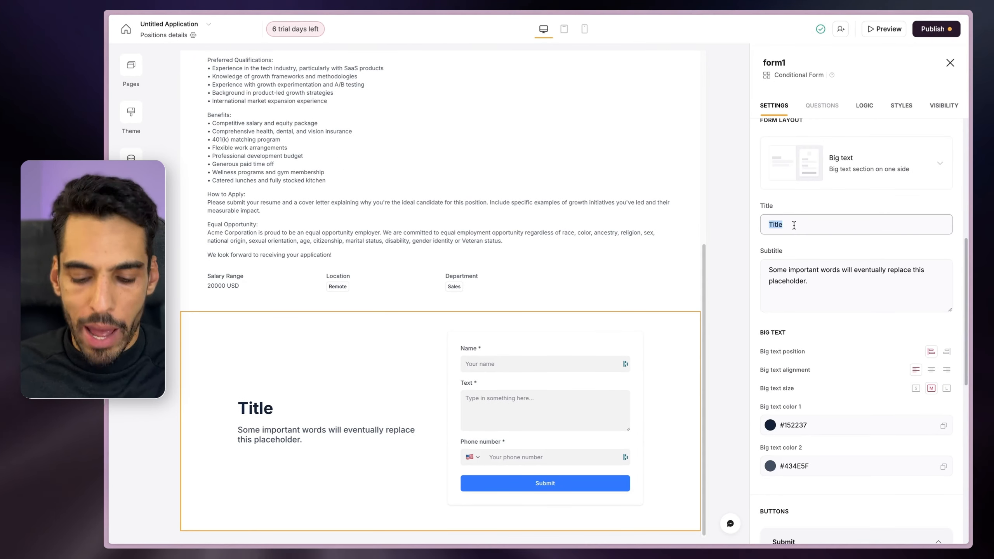
text(Wanna apply?)
key(Tab)
text(Leave yo)
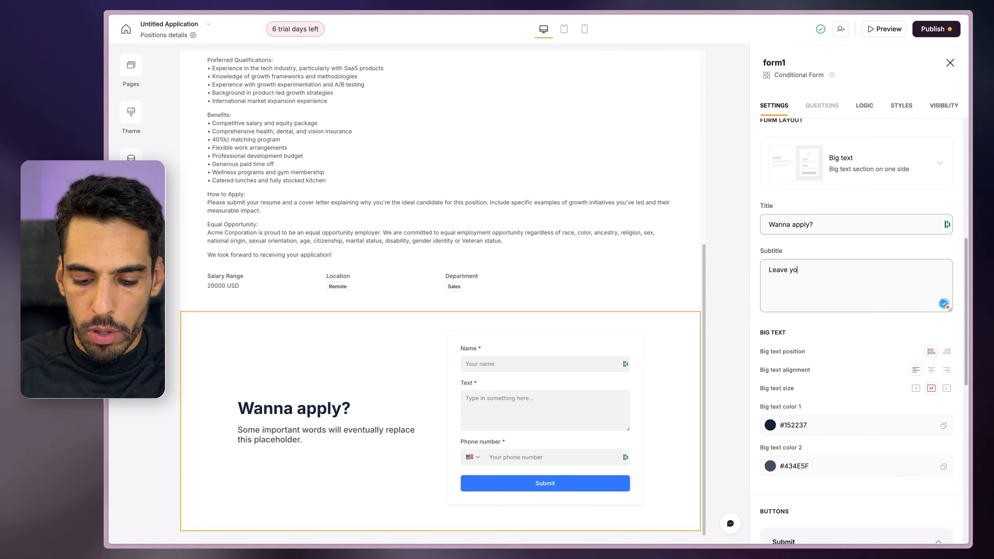
text(ur details here)
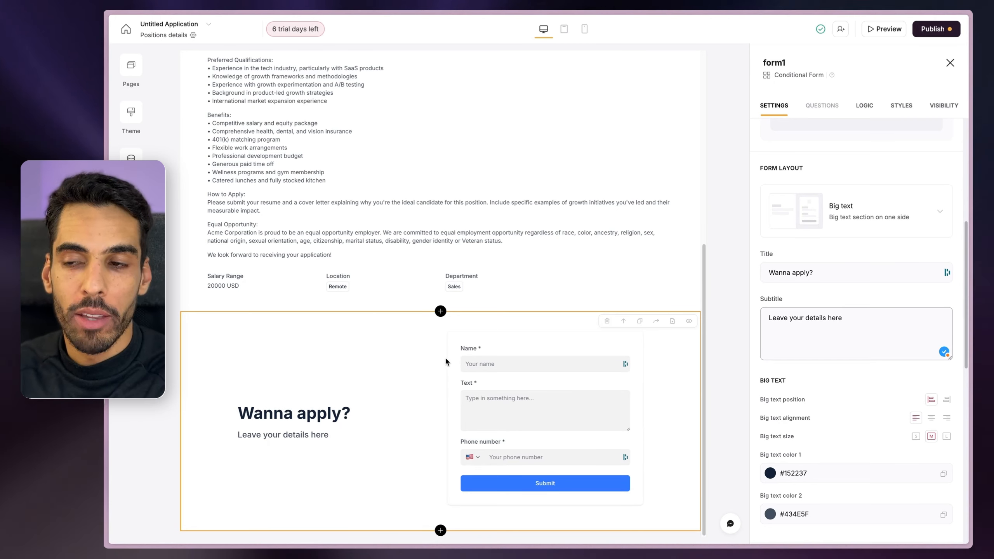
Send the form responses to the Talents list in the PEOPLE DEMO space.
scroll(834, 360, up, 7)
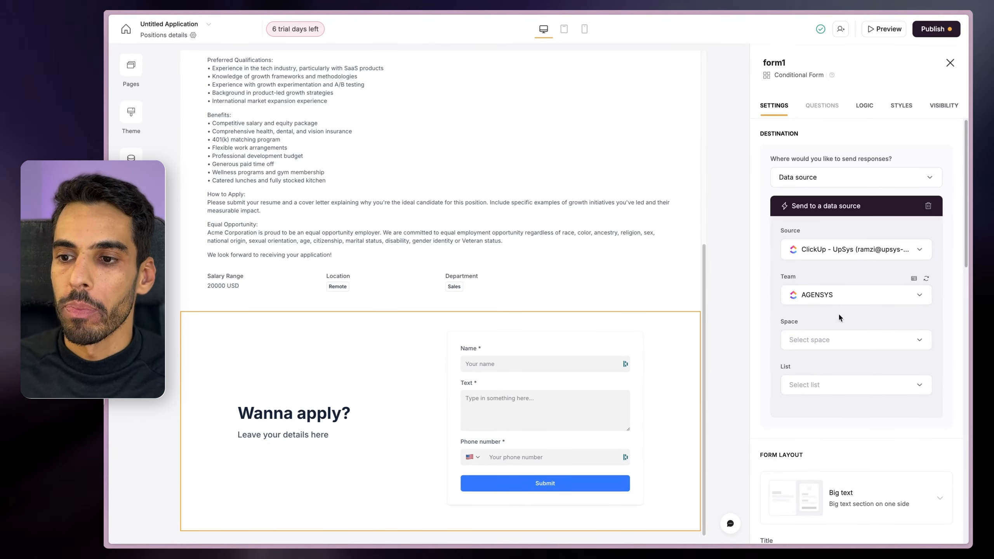
click(799, 339)
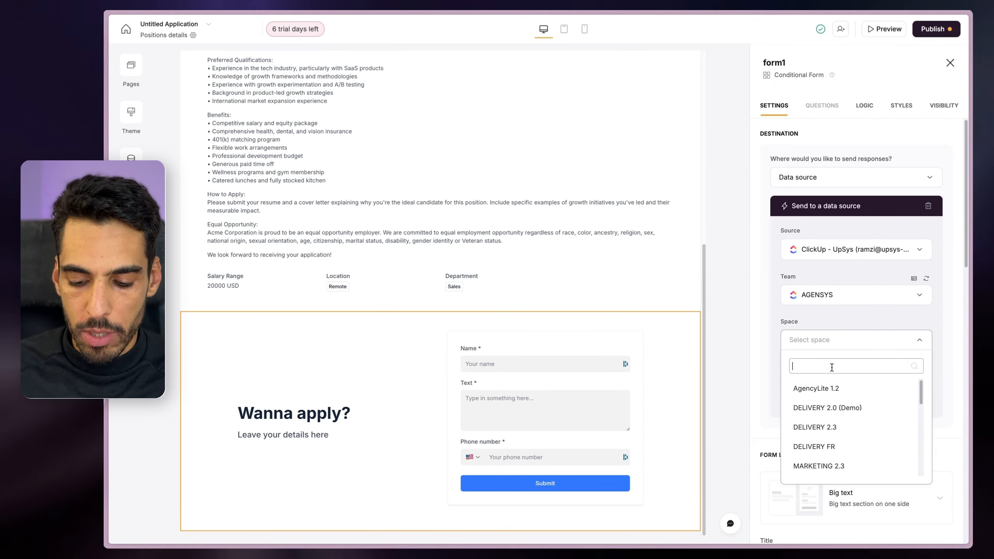
text(demo)
click(836, 409)
click(842, 384)
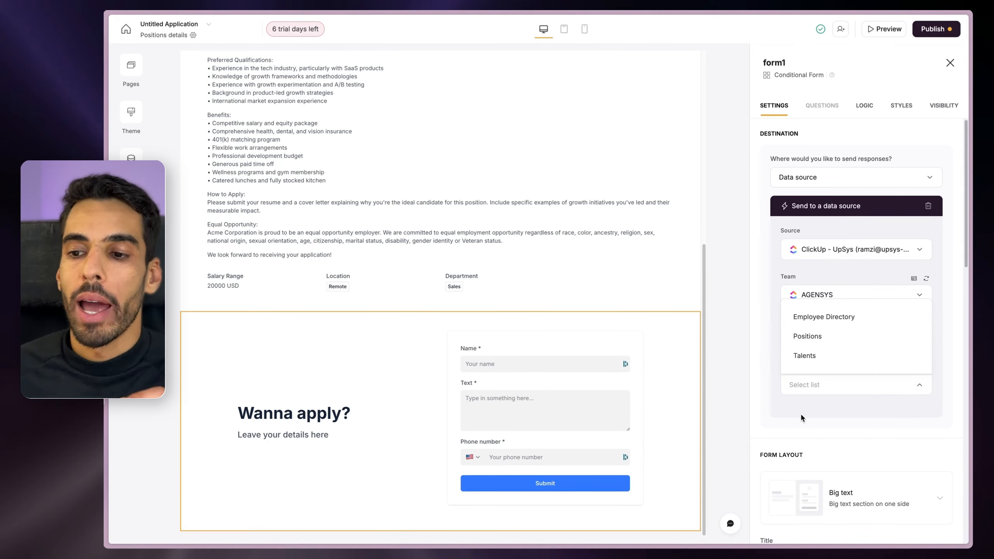
click(806, 356)
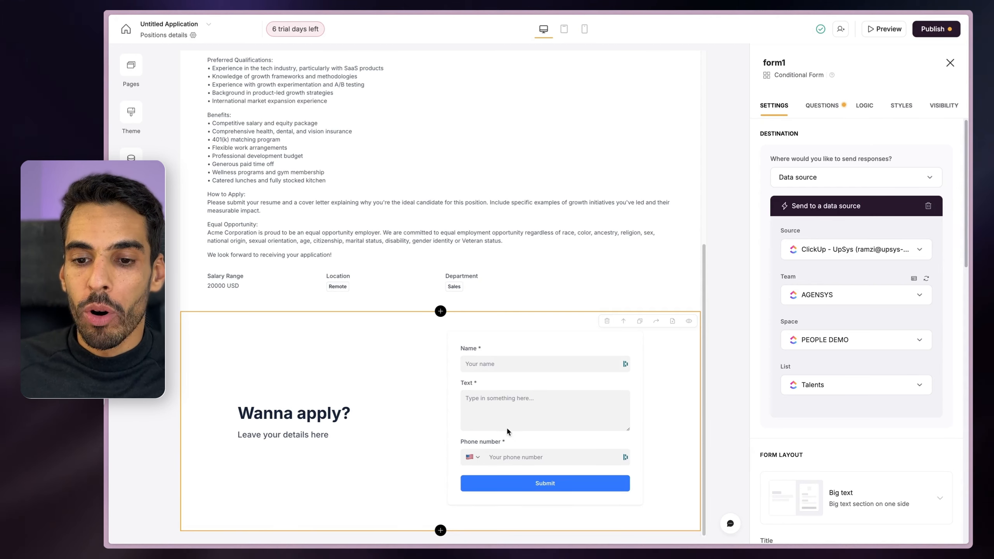
Map the form's Name question to the name field of the Talents list.
click(824, 106)
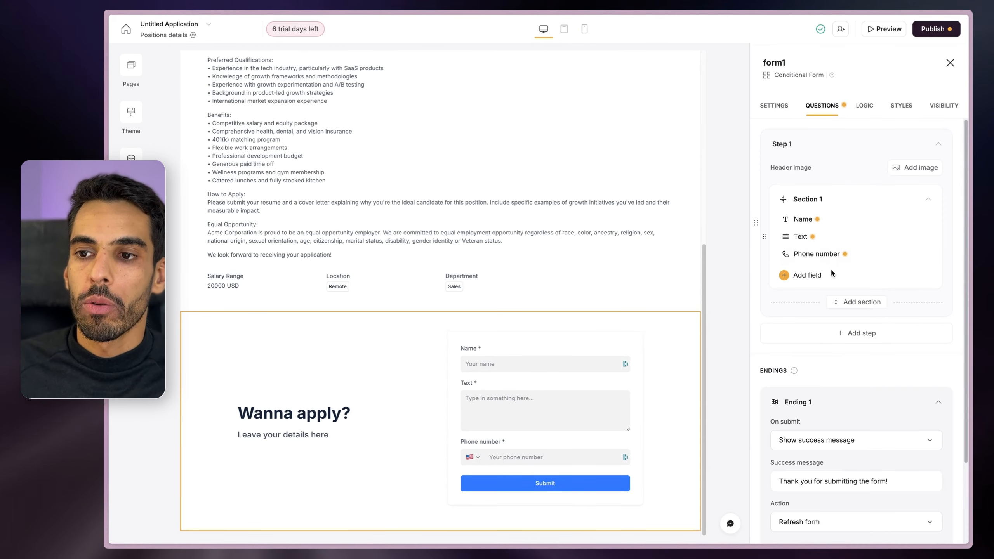
click(802, 219)
click(689, 270)
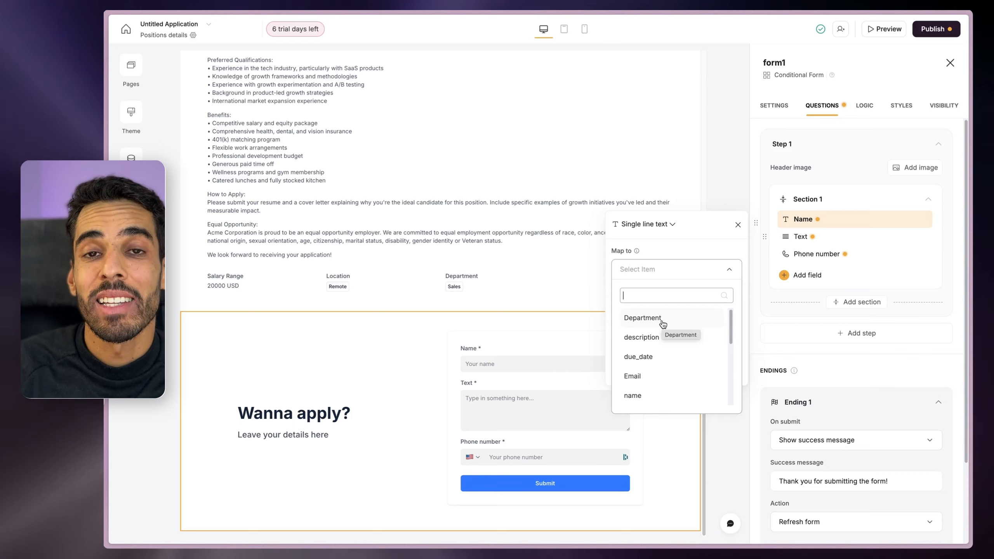
text(nam)
click(649, 313)
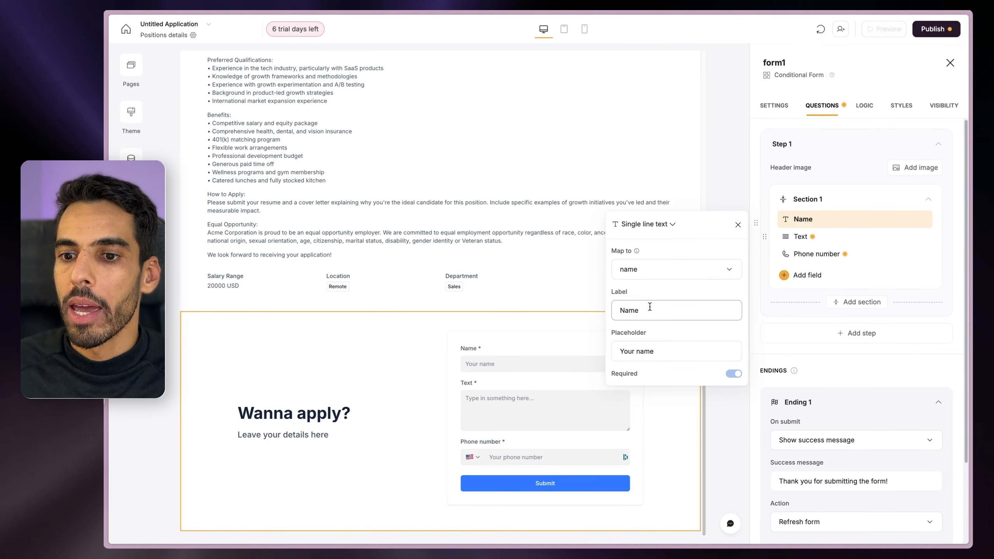
Map the form's Text question to description and label it "Tell us more about yourself".
click(800, 237)
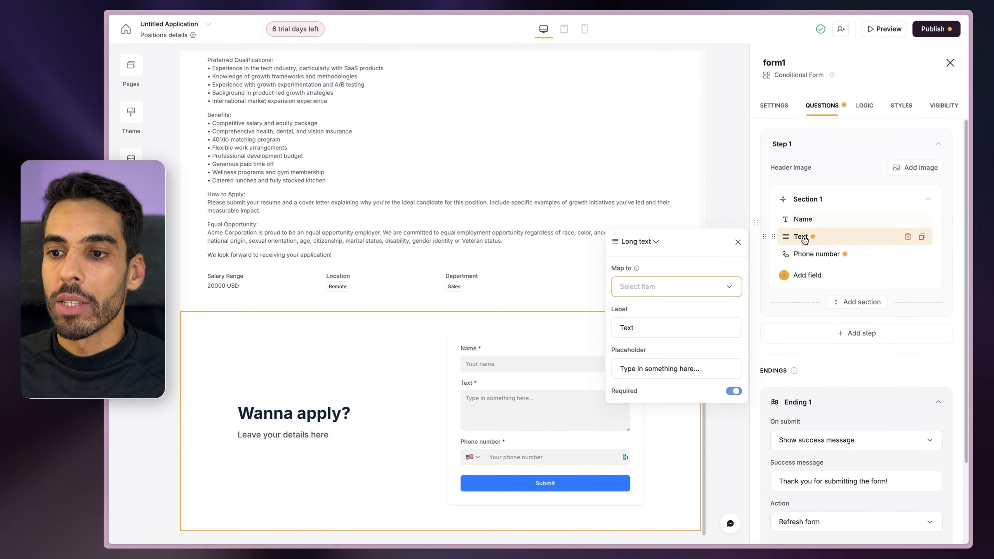
click(650, 286)
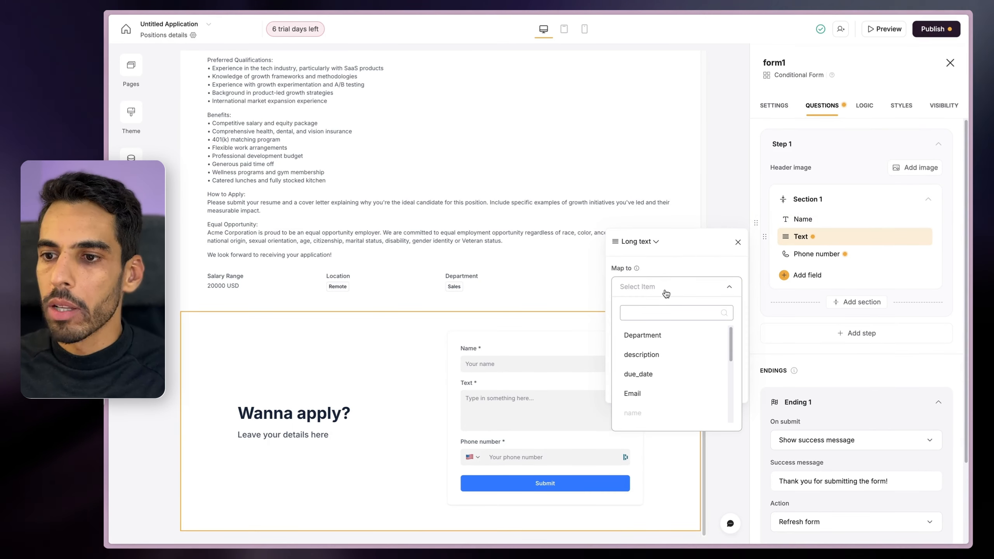
click(666, 290)
click(652, 293)
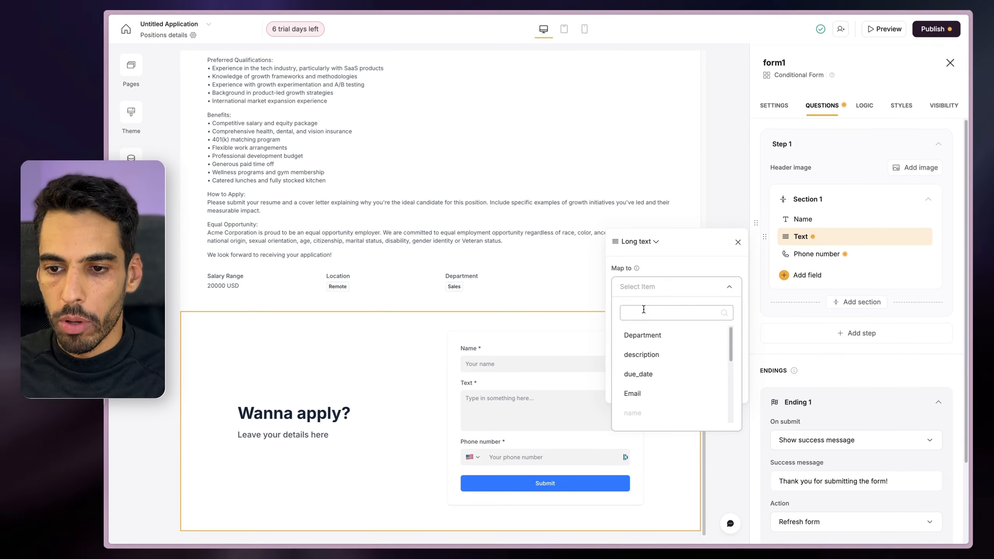
click(674, 361)
double_click(637, 329)
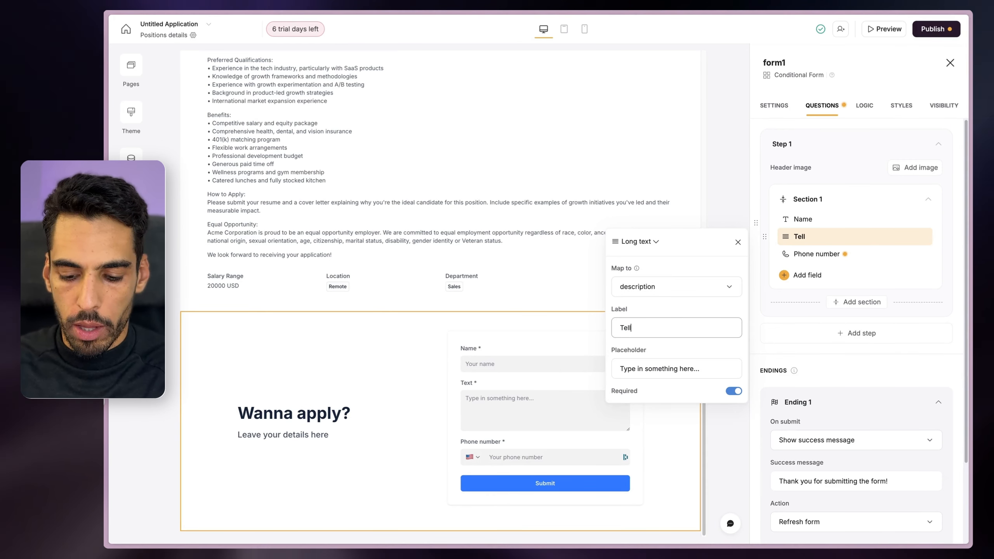
text(Tell us more about)
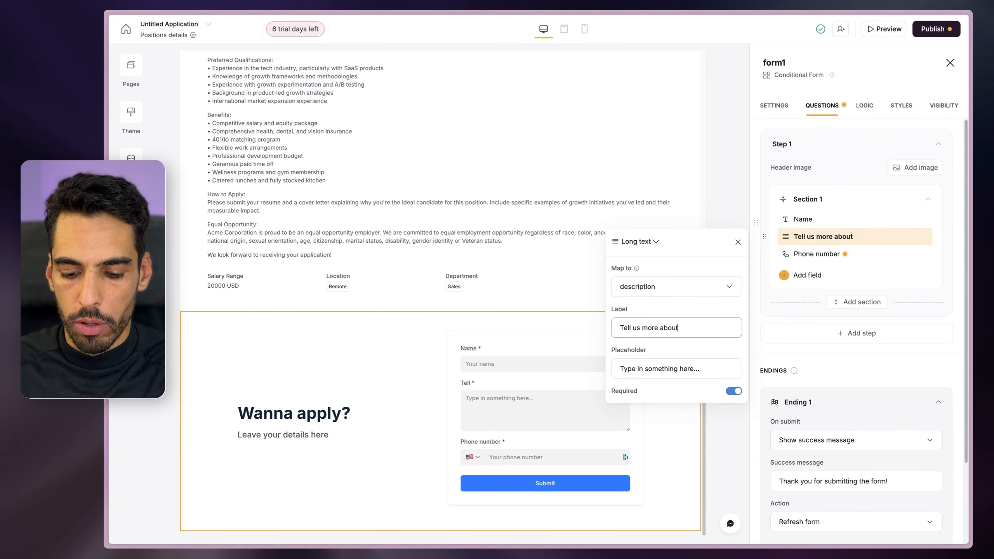
text( yoursel)
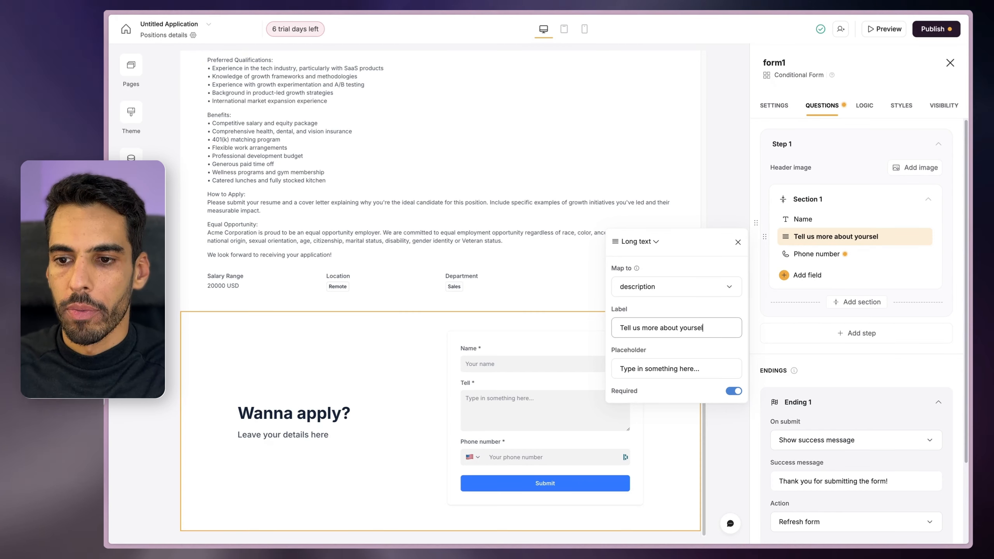
text(f)
Map the form's Phone number question to the Email field and label it "Email".
click(817, 254)
click(663, 309)
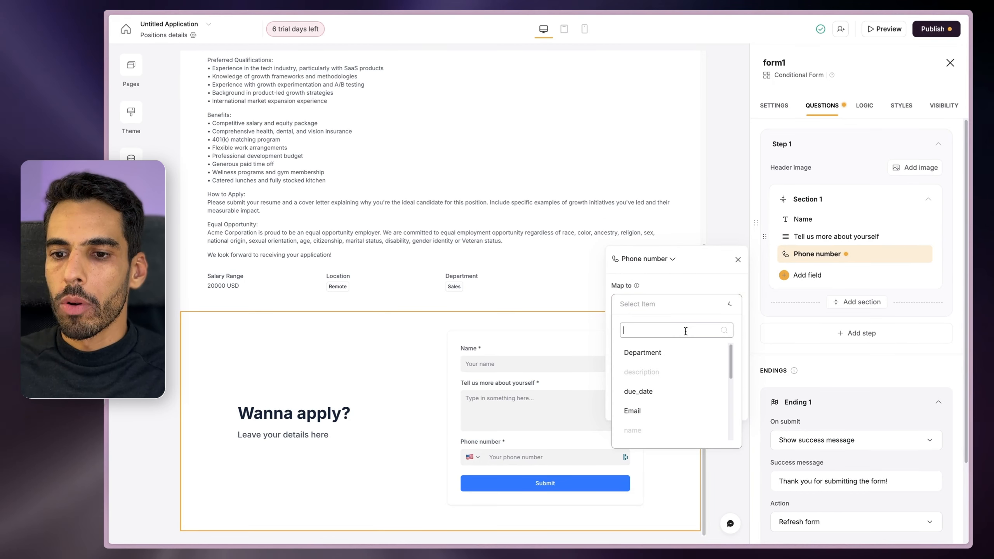
click(632, 410)
text(Email)
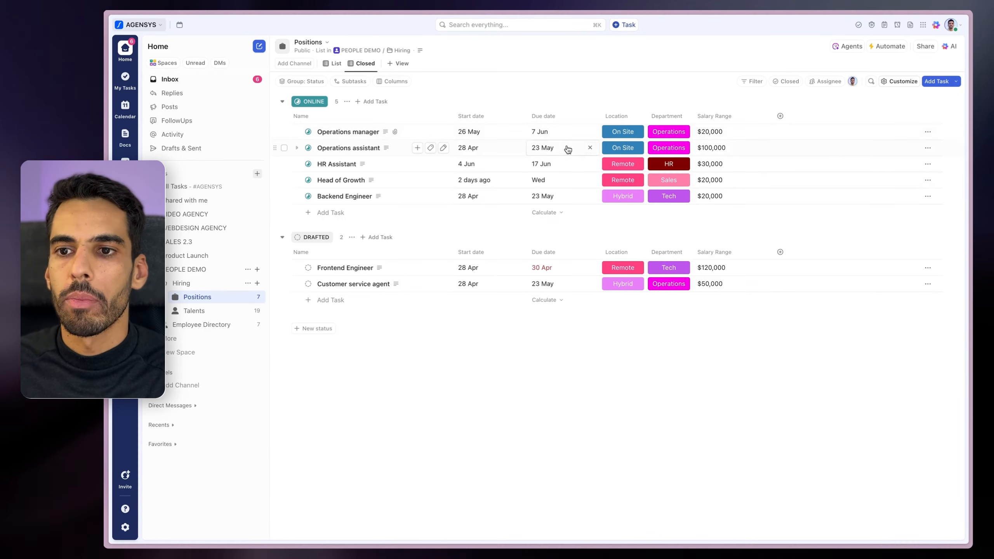
Switch to ClickUp and open the Employee Directory and Talents lists to check their fields.
click(781, 116)
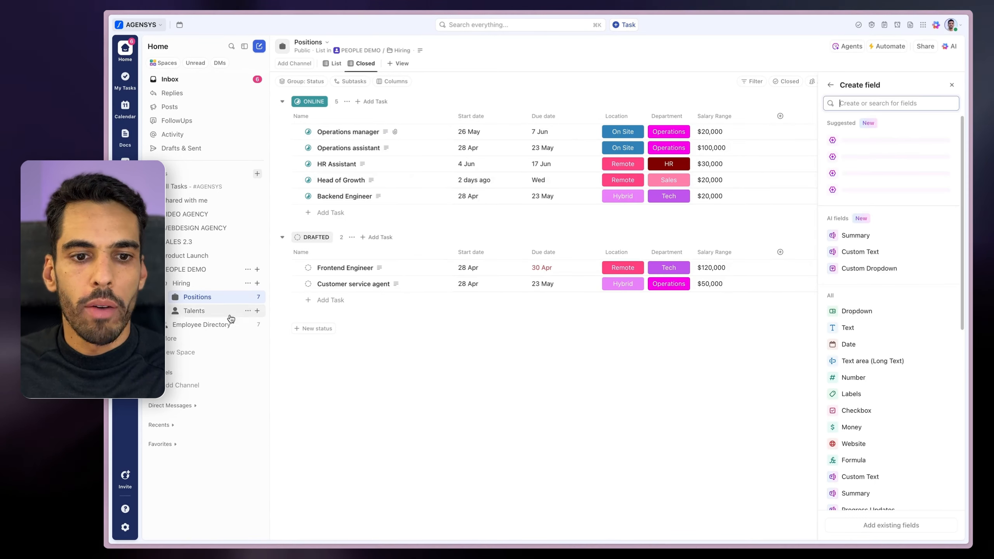
click(204, 325)
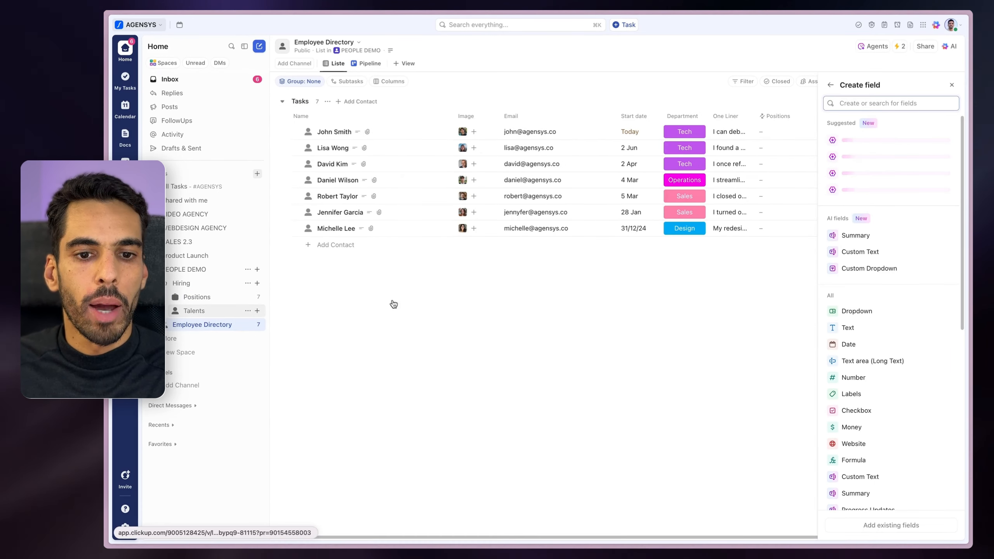
click(211, 312)
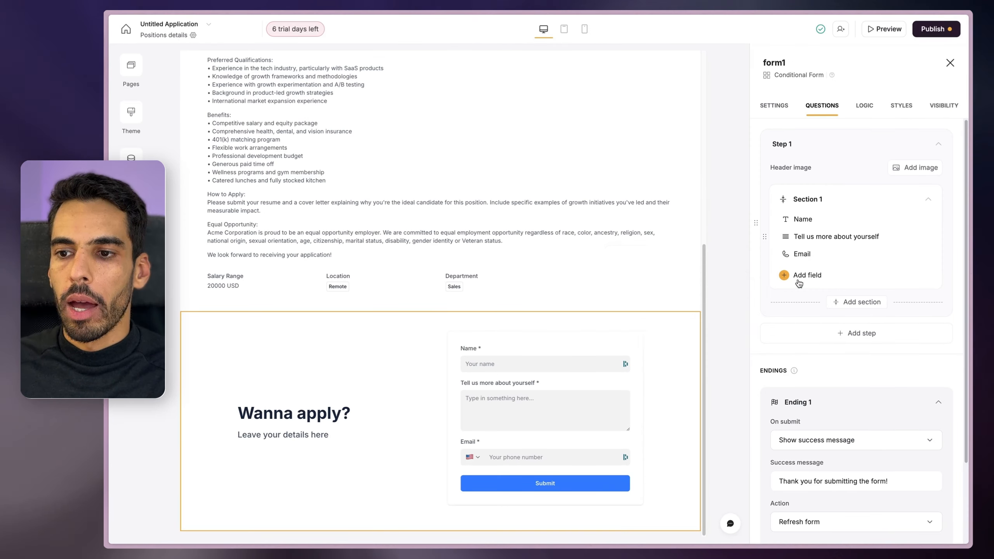
Back in Softr, browse the Talents fields available as form inputs and review the application form below the position details.
click(798, 278)
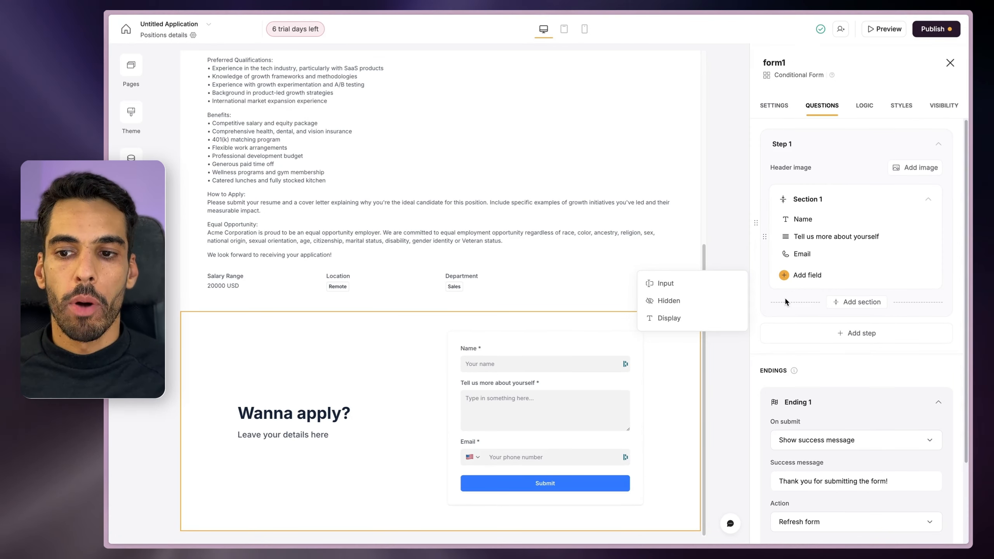
click(680, 283)
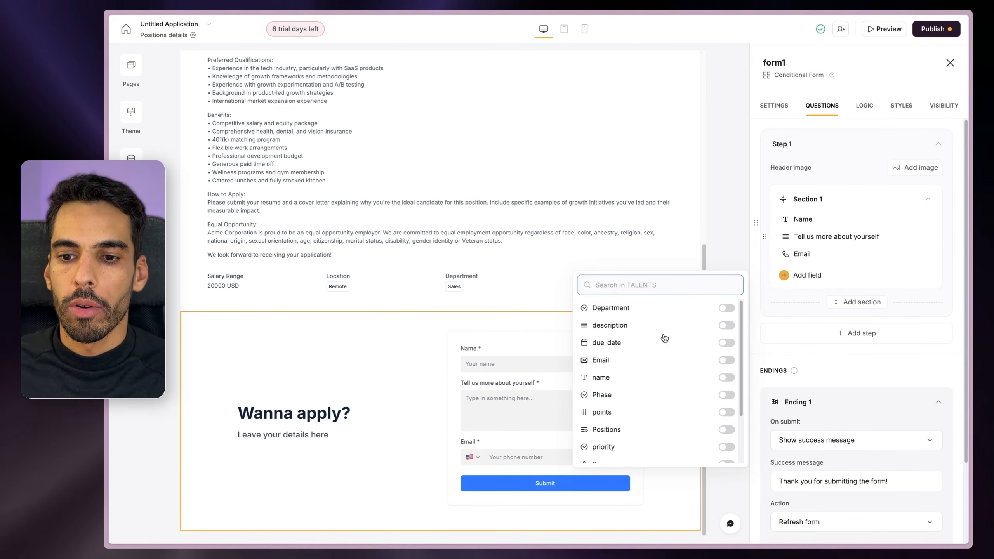
scroll(665, 338, down, 3)
scroll(646, 459, up, 3)
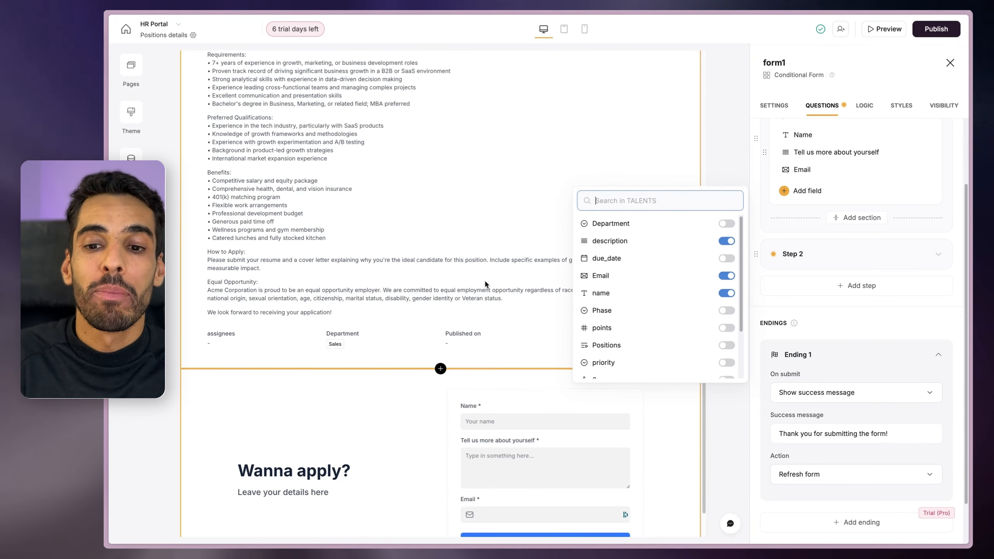
click(343, 258)
scroll(489, 375, down, 3)
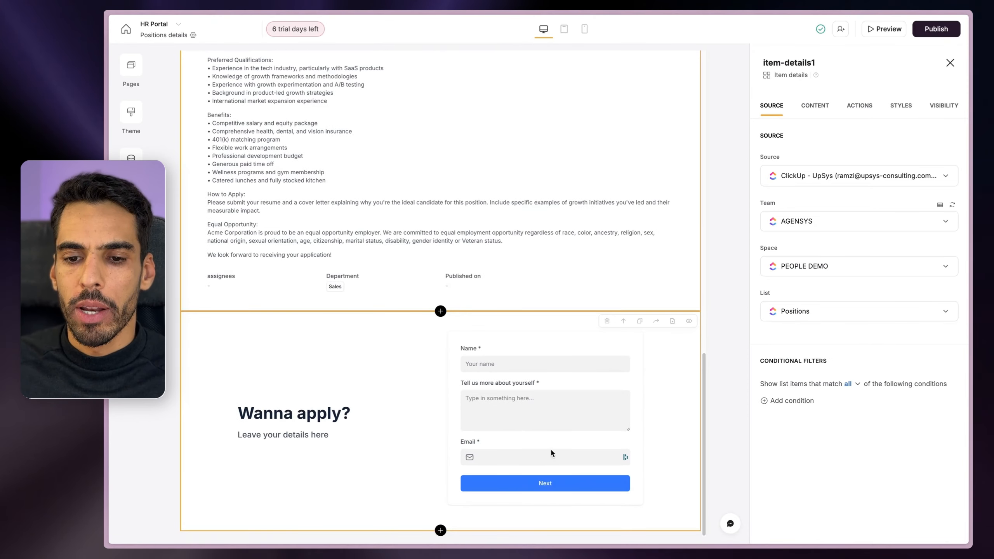
Add a static "Call to action with a button" block above the position details.
scroll(509, 423, up, 10)
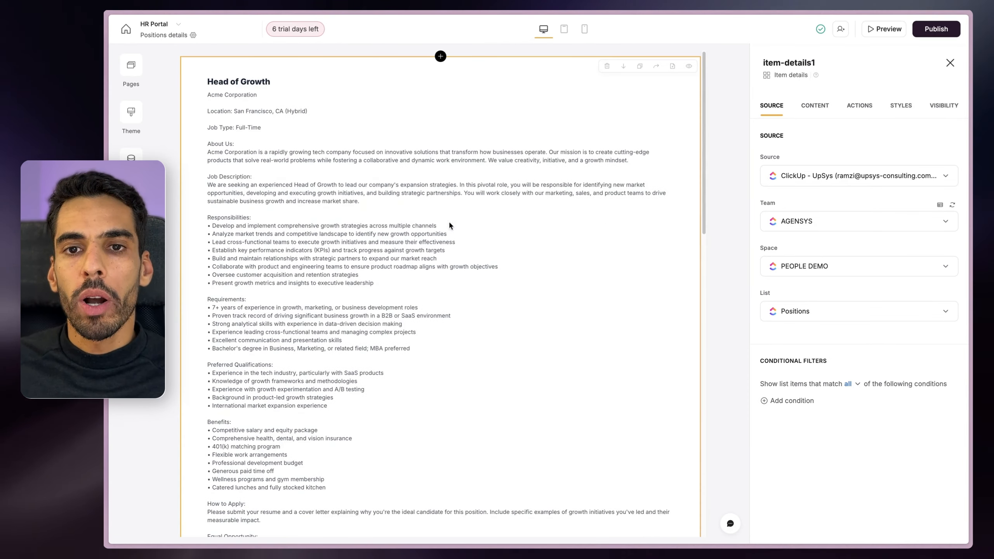
click(440, 56)
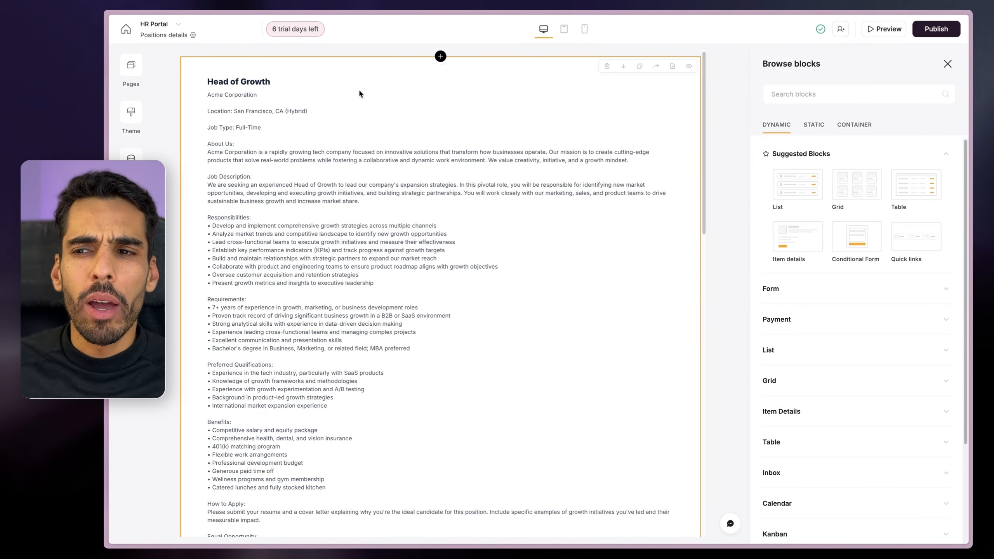
mouse_move(823, 198)
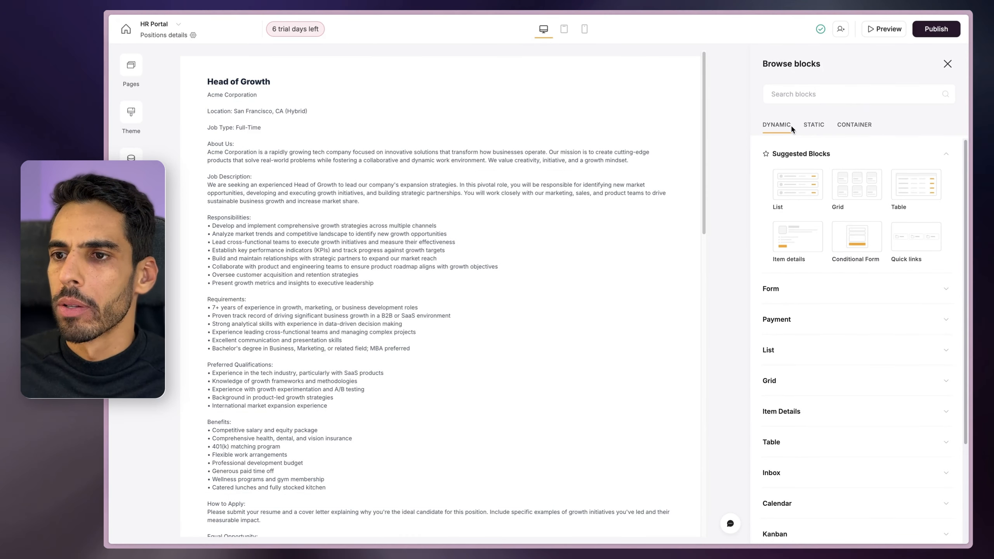
click(819, 132)
click(804, 282)
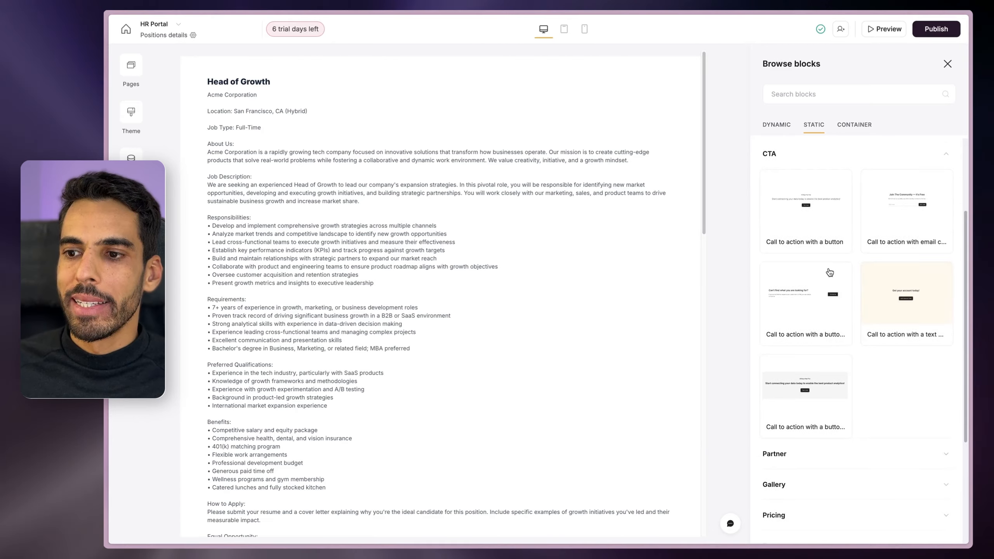
click(806, 396)
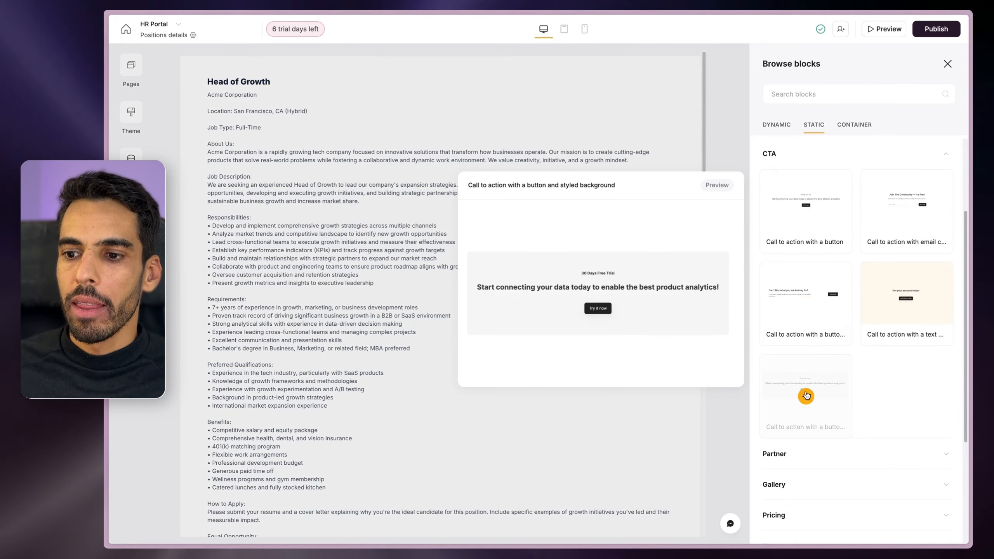
click(805, 211)
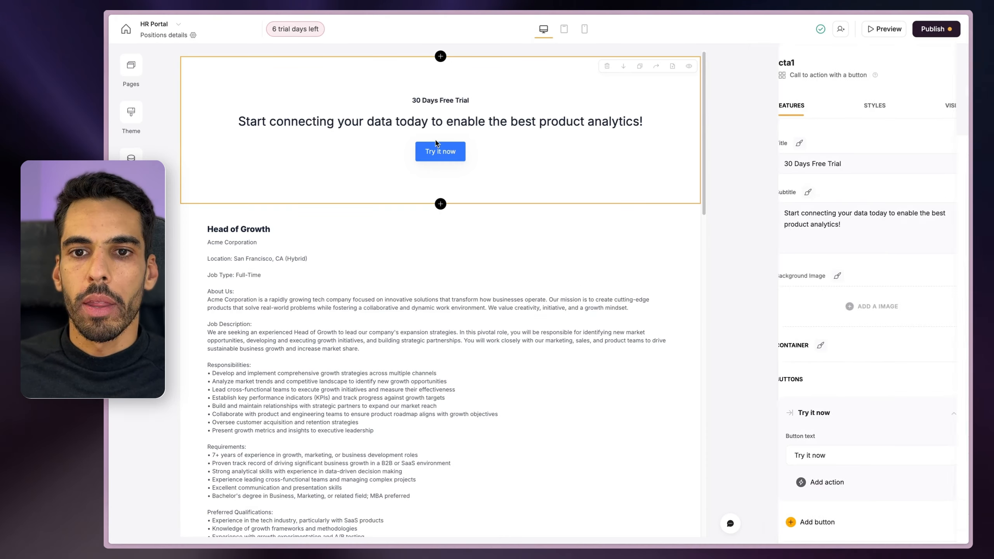
Clear the subtitle and title text of the call-to-action block.
click(897, 225)
key(super+a)
key(BackSpace)
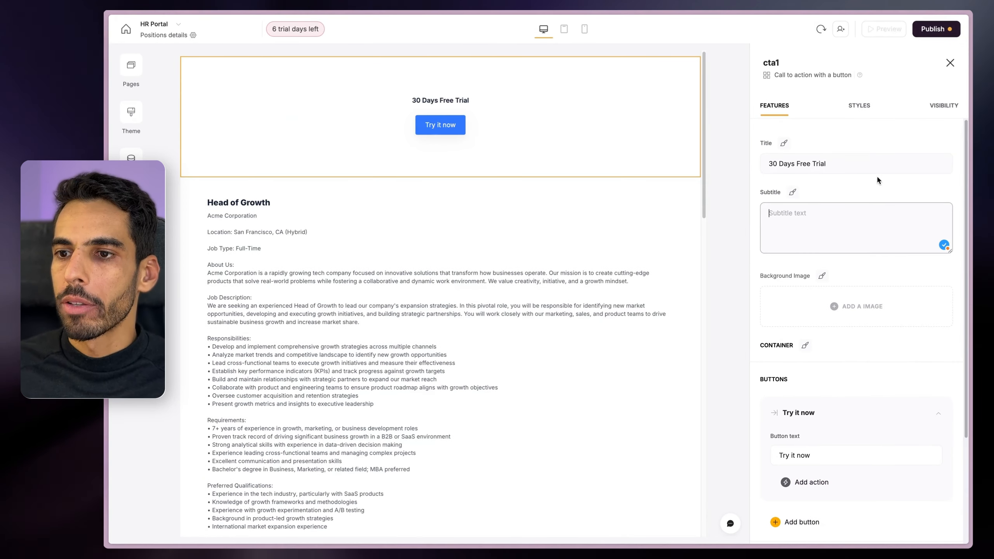
click(876, 166)
key(super+a)
key(BackSpace)
Label the call-to-action button "< Back to positions" and give it an Open page action leading to Home.
scroll(806, 290, down, 4)
click(828, 316)
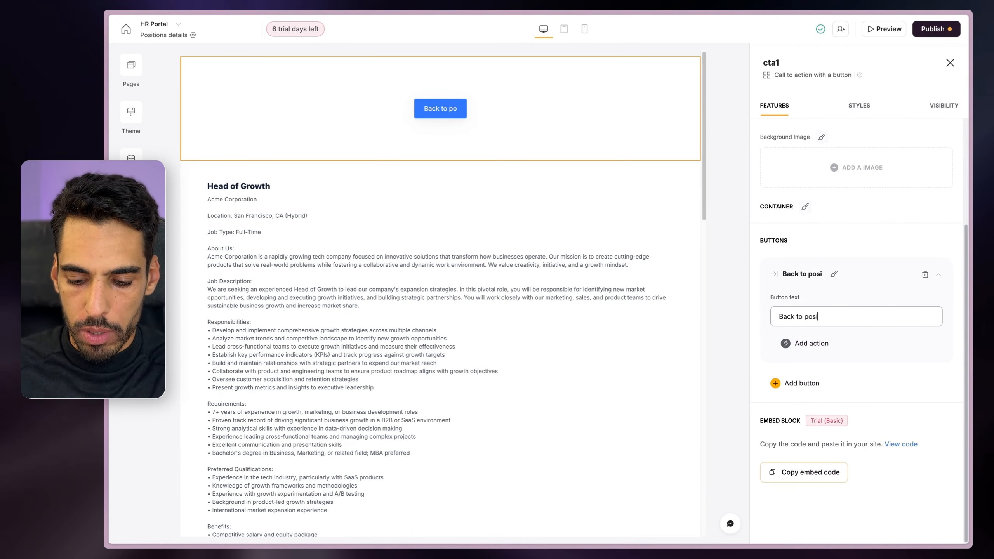
click(806, 343)
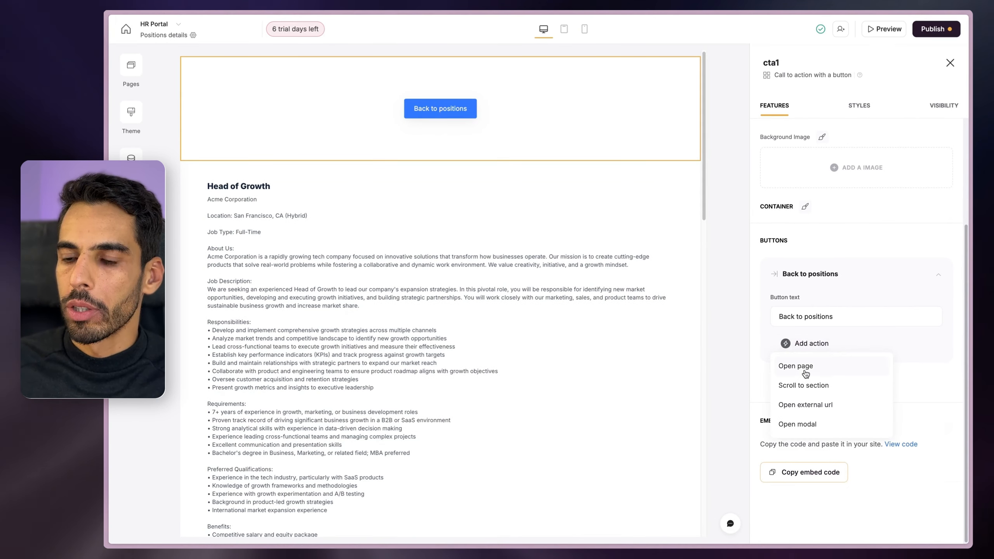
click(806, 373)
click(826, 382)
click(807, 296)
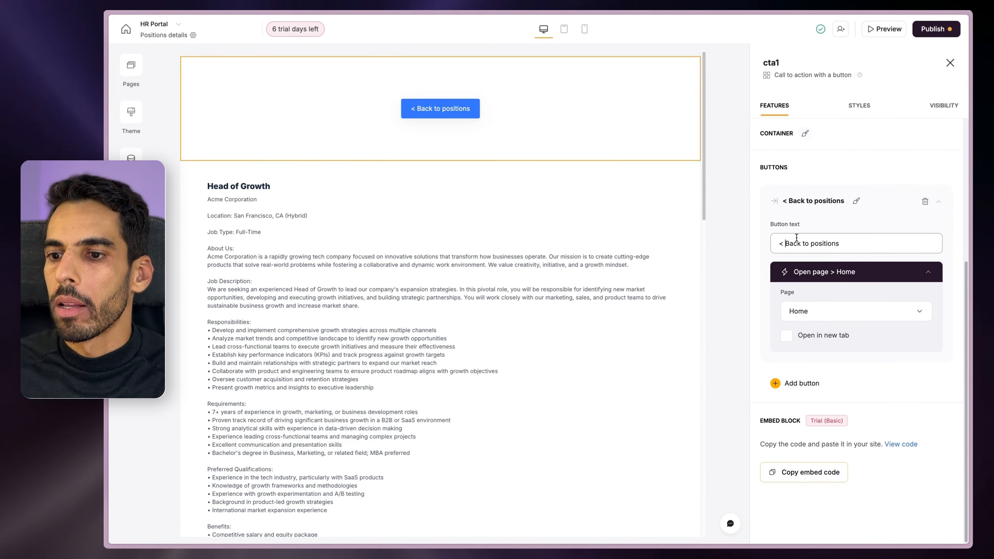
Reduce the call-to-action block's bottom padding to the second notch and its top padding to the fourth notch.
scroll(803, 262, up, 3)
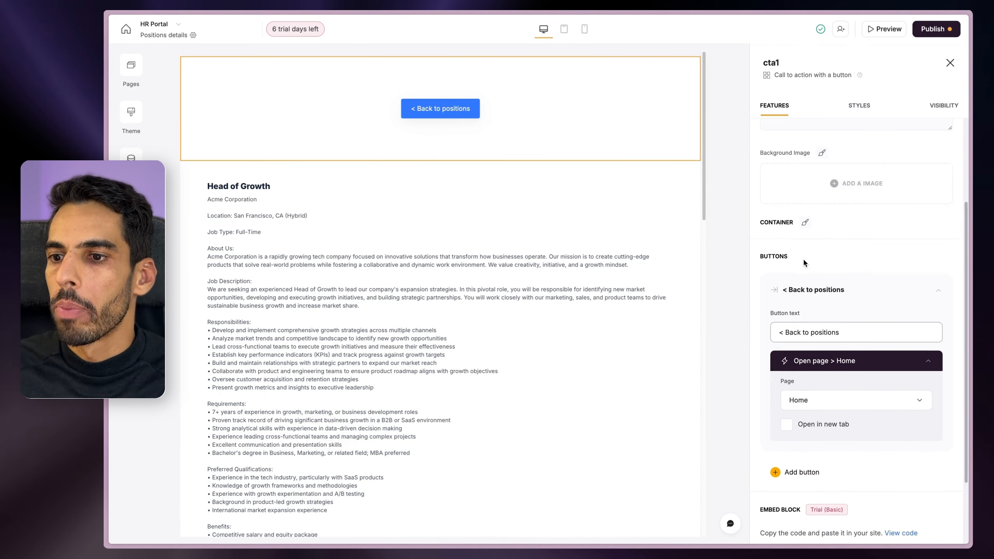
scroll(807, 235, up, 3)
click(856, 106)
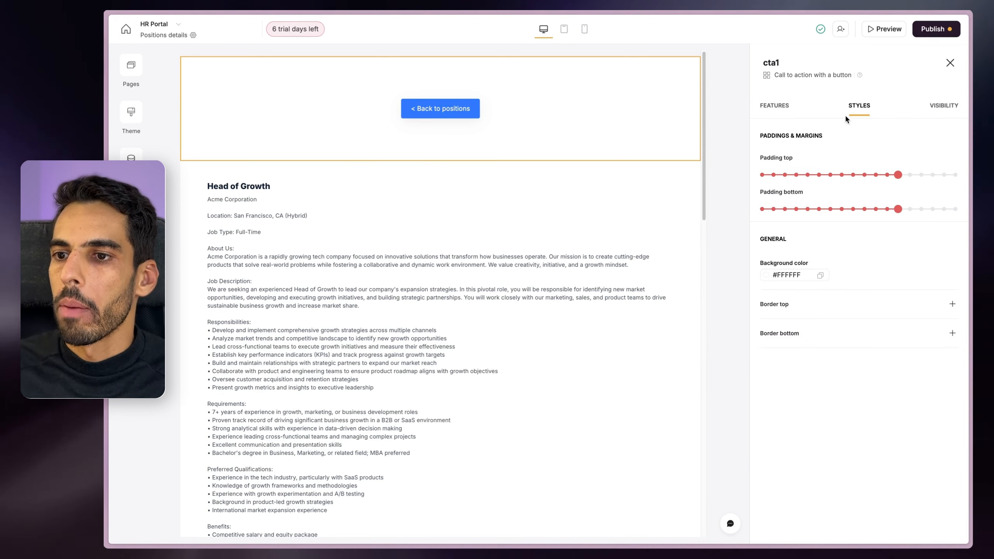
click(773, 209)
drag(896, 177, 795, 175)
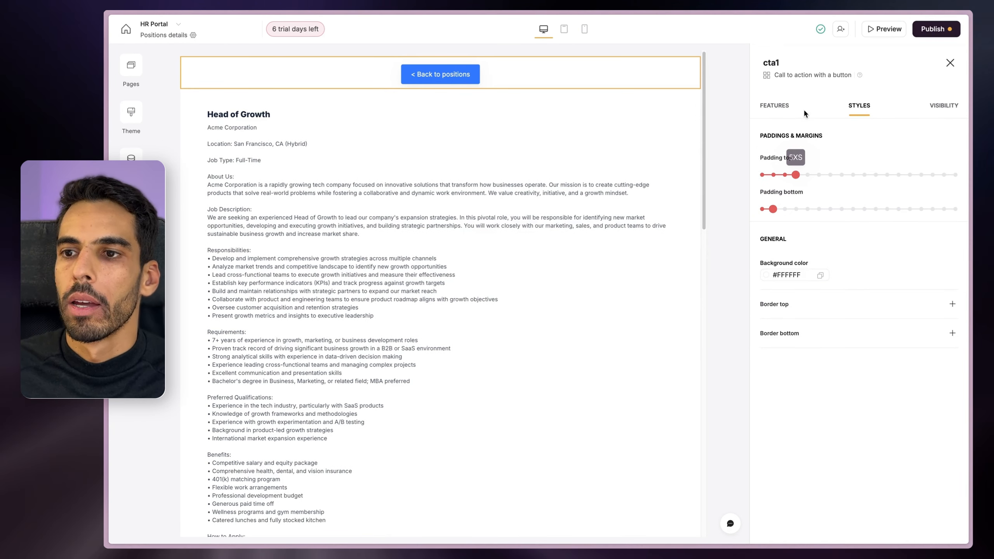
click(777, 111)
click(860, 105)
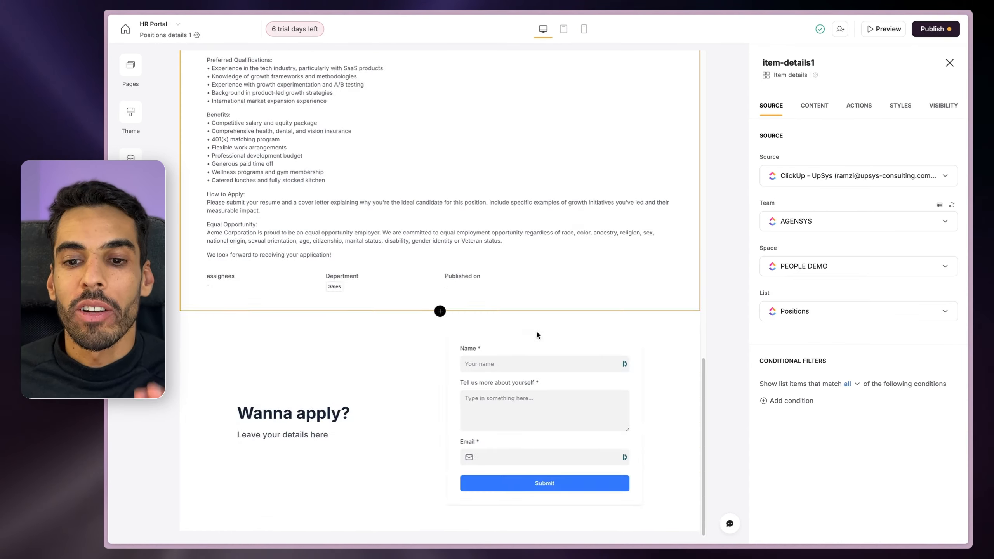
Review the position details page and the settings of the application form below the job description.
scroll(560, 388, up, 5)
scroll(560, 388, down, 5)
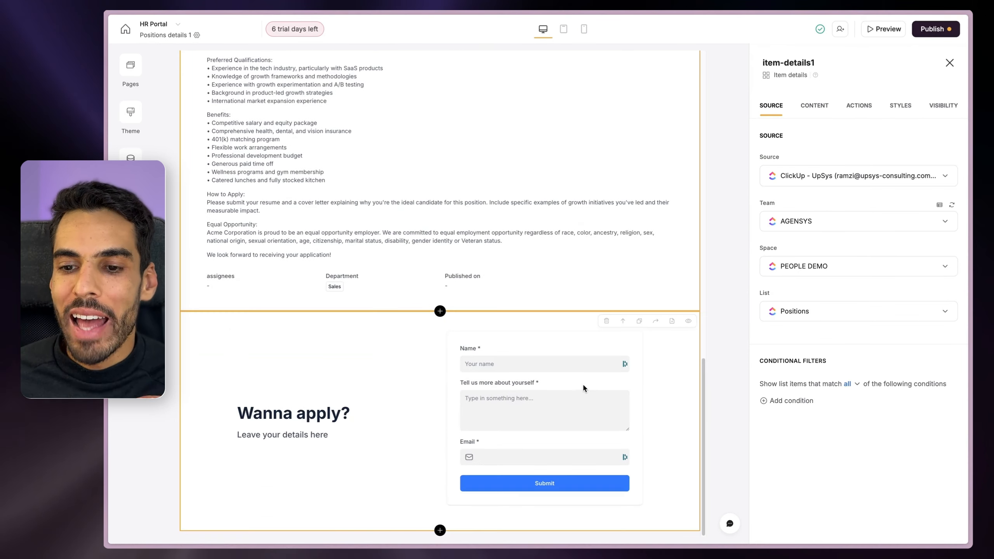
click(582, 383)
scroll(768, 319, down, 1)
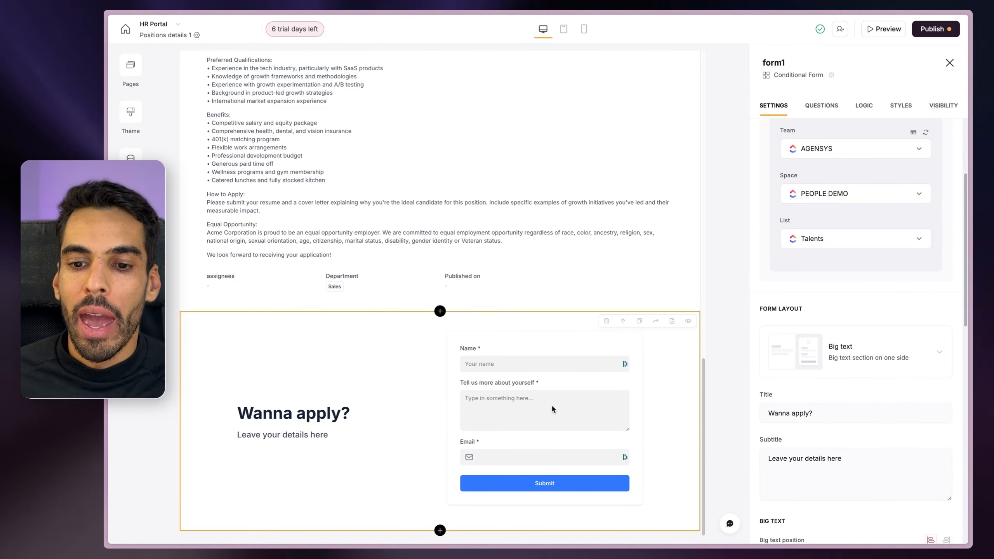
scroll(538, 376, up, 5)
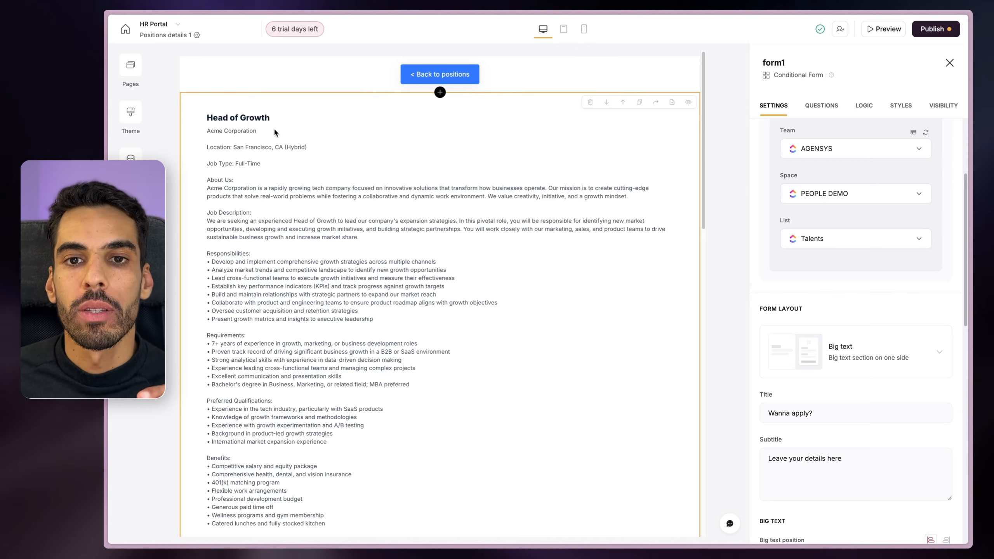
scroll(327, 135, down, 8)
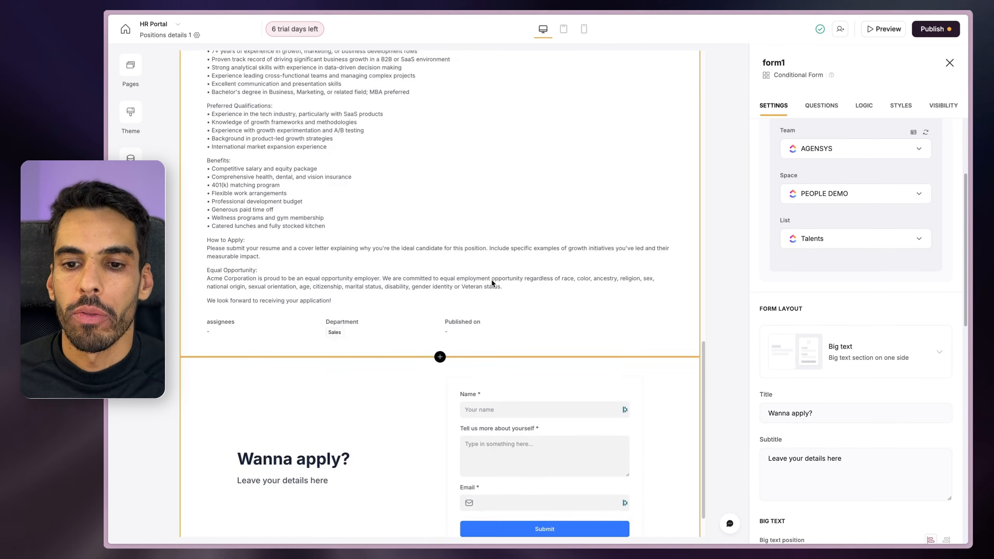
scroll(492, 282, down, 1)
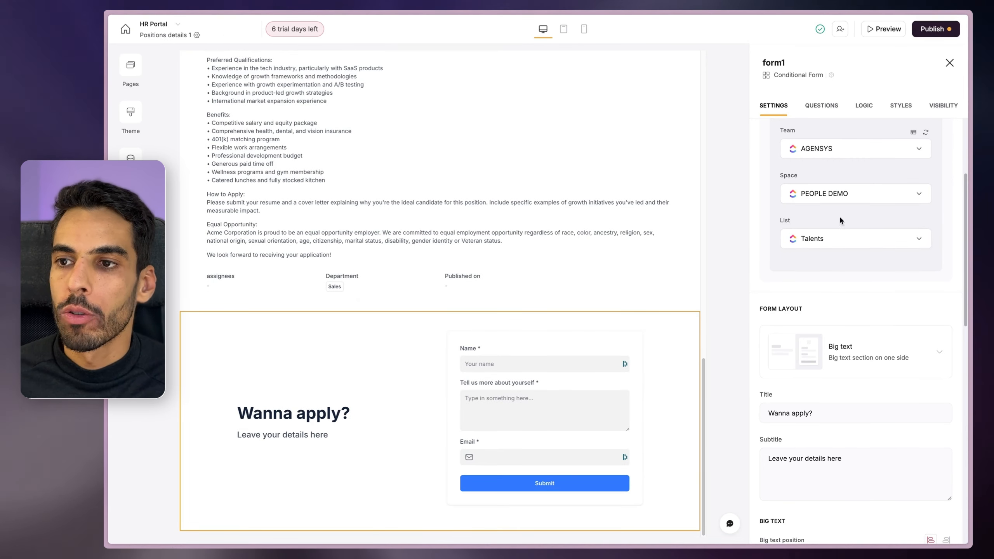
Display the application form's questions and rename the form block to "application-form".
click(821, 105)
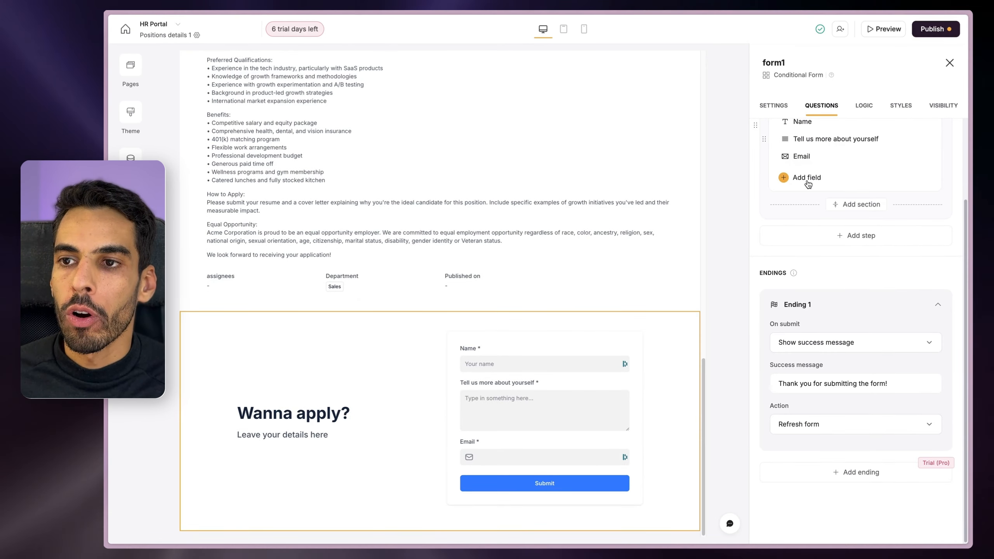
double_click(780, 62)
text(appli)
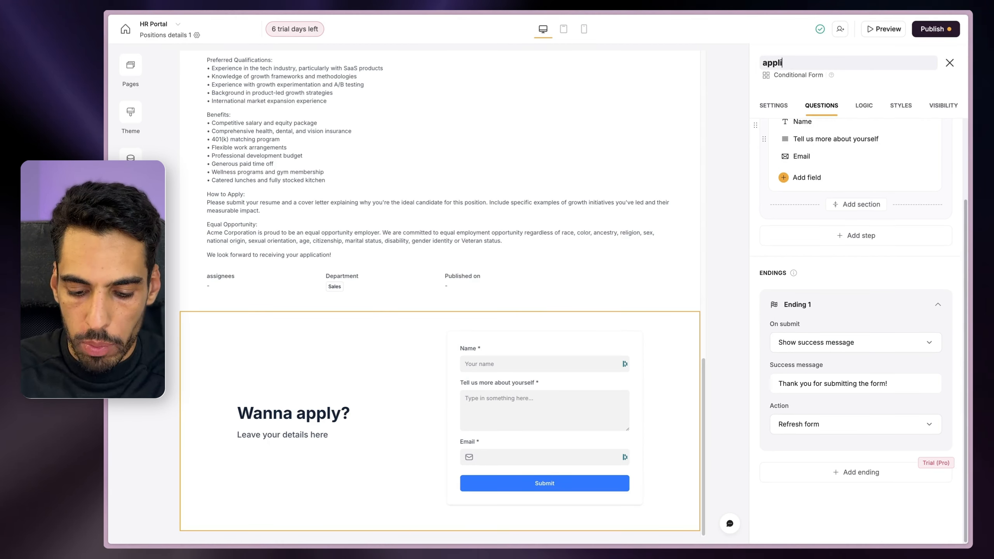
text(cation-form)
Add a hidden field to the application form and map it to the Positions field.
click(807, 178)
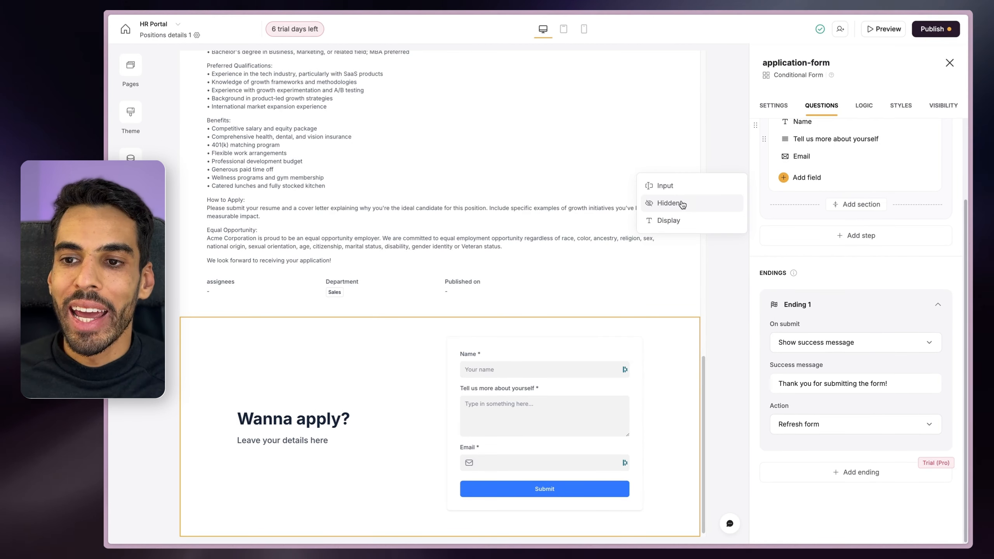
click(681, 203)
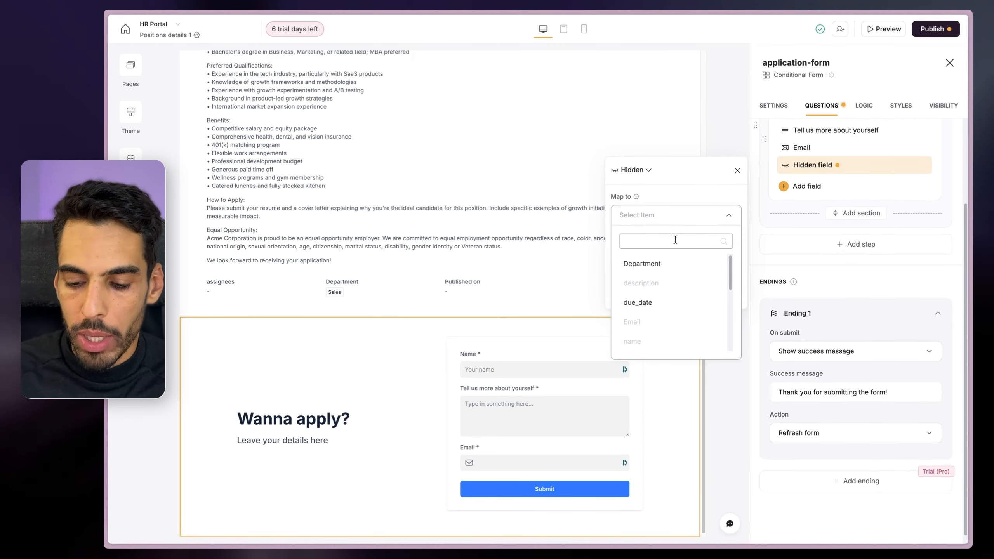
text(po)
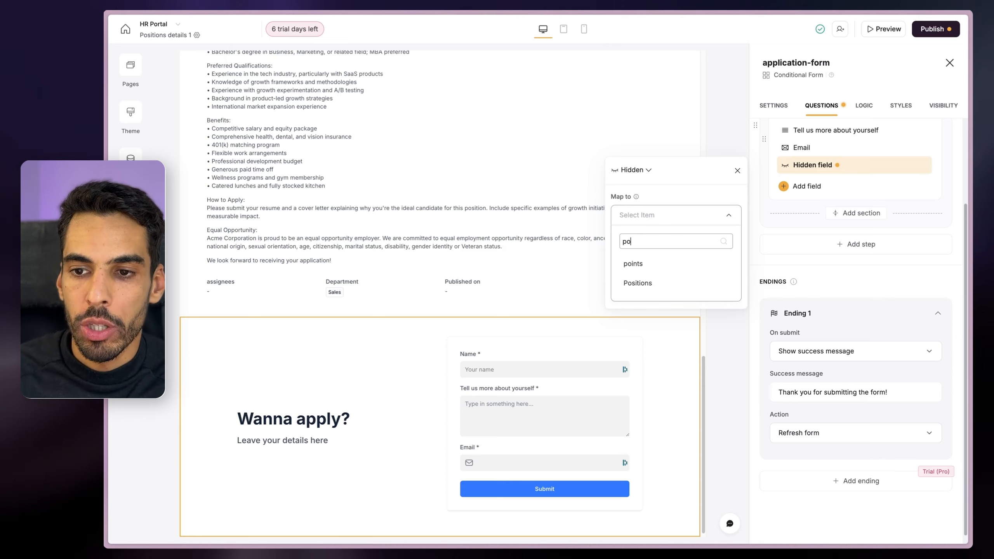
click(659, 284)
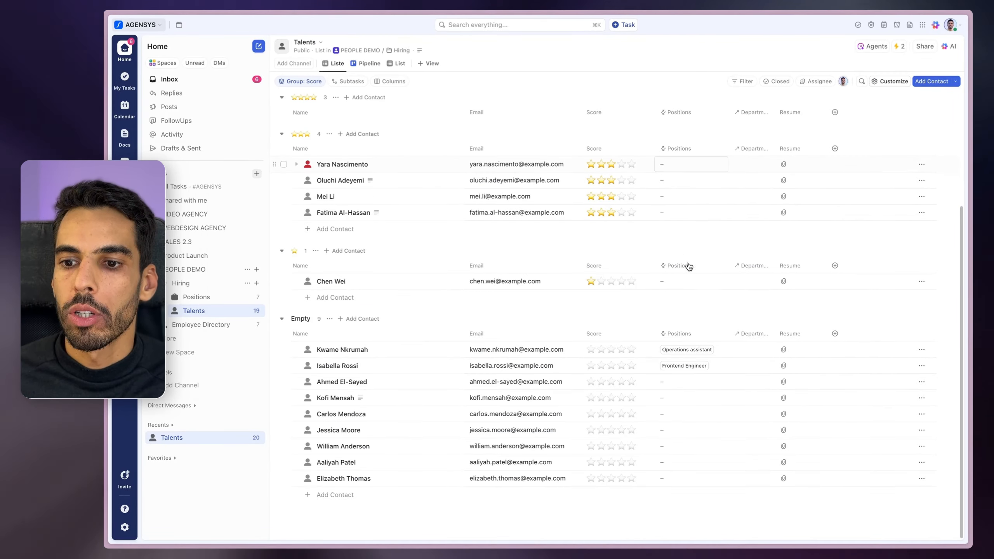
Switch to ClickUp and check which positions can be linked to a contact in the Talents list.
click(678, 389)
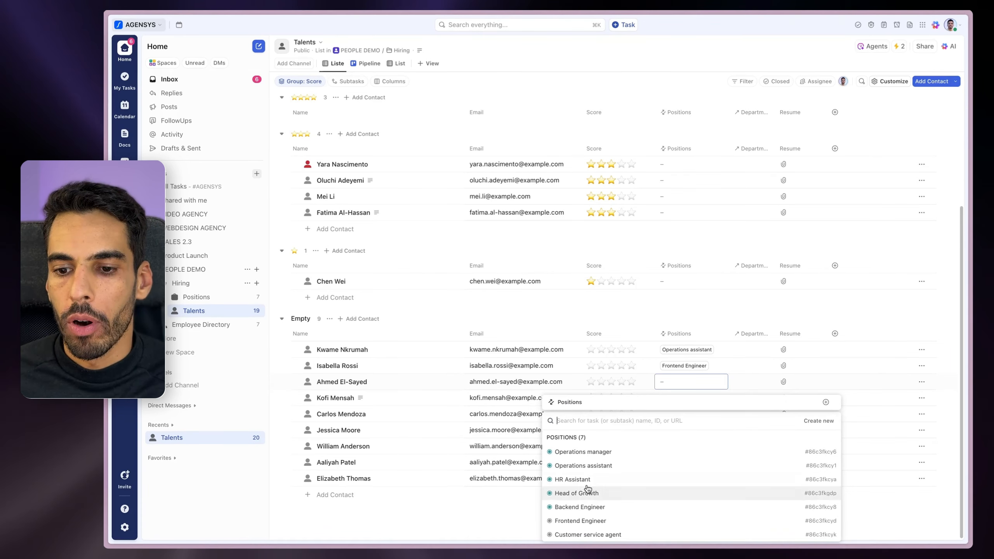
click(582, 478)
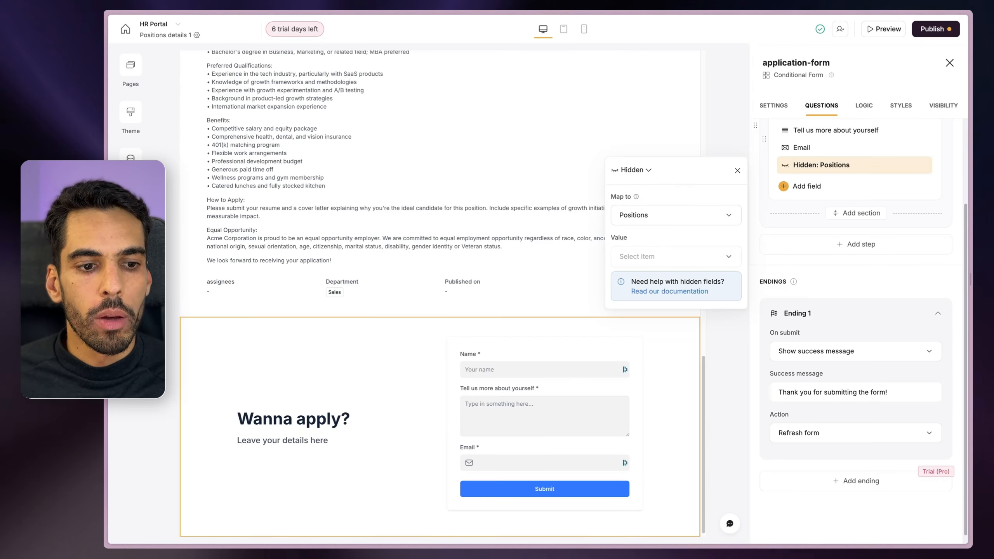
Back in Softr, set the hidden Positions field's value to the details page record's name and publish the app.
click(665, 256)
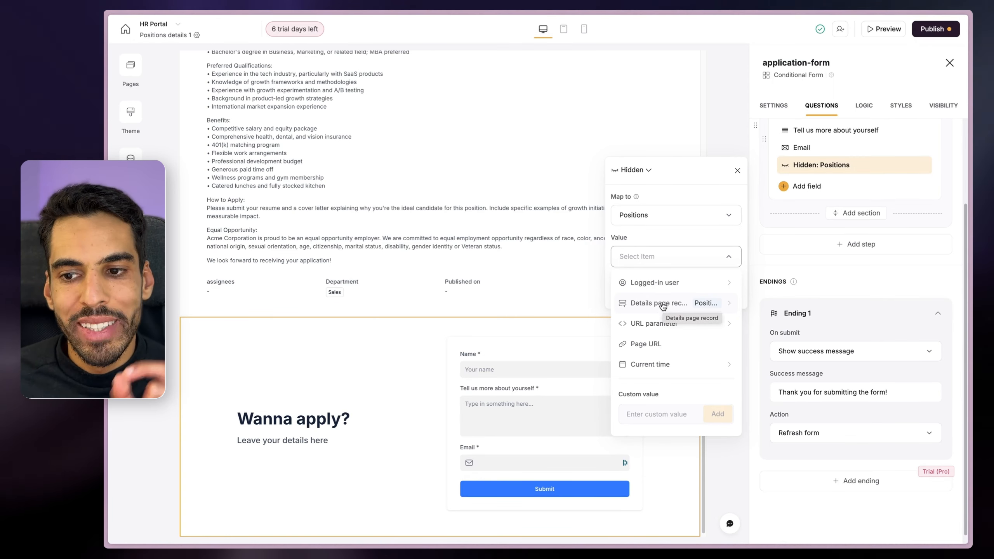
click(662, 305)
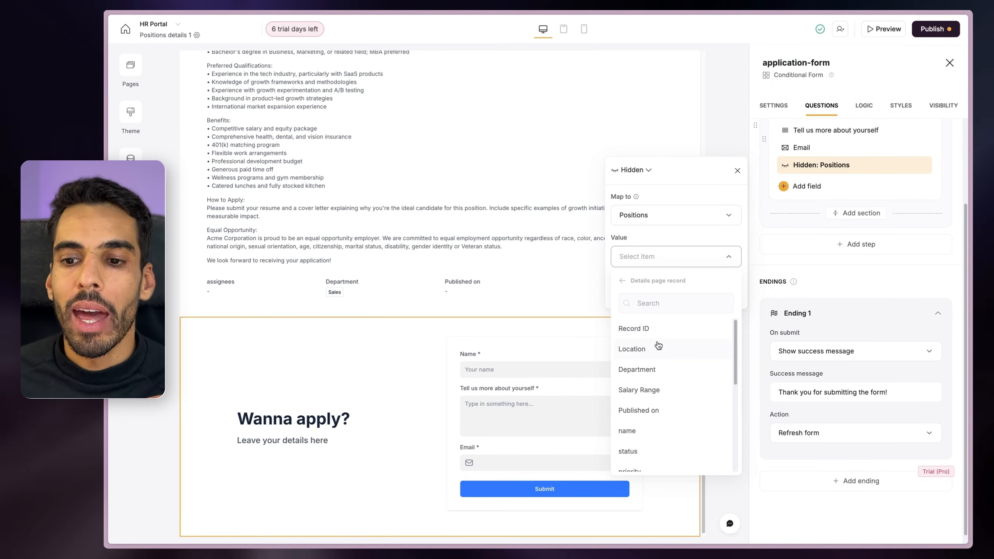
scroll(658, 345, down, 3)
click(635, 340)
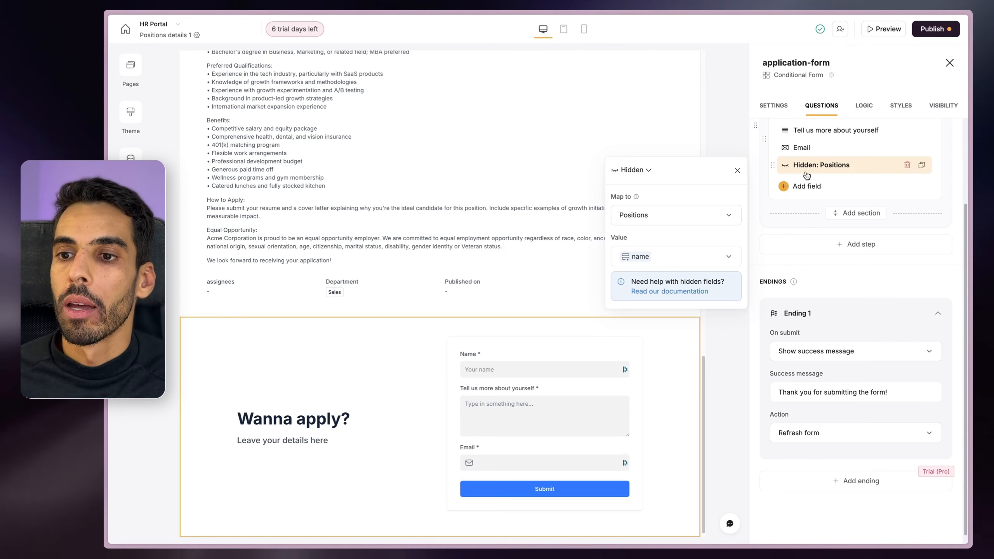
click(935, 29)
click(875, 177)
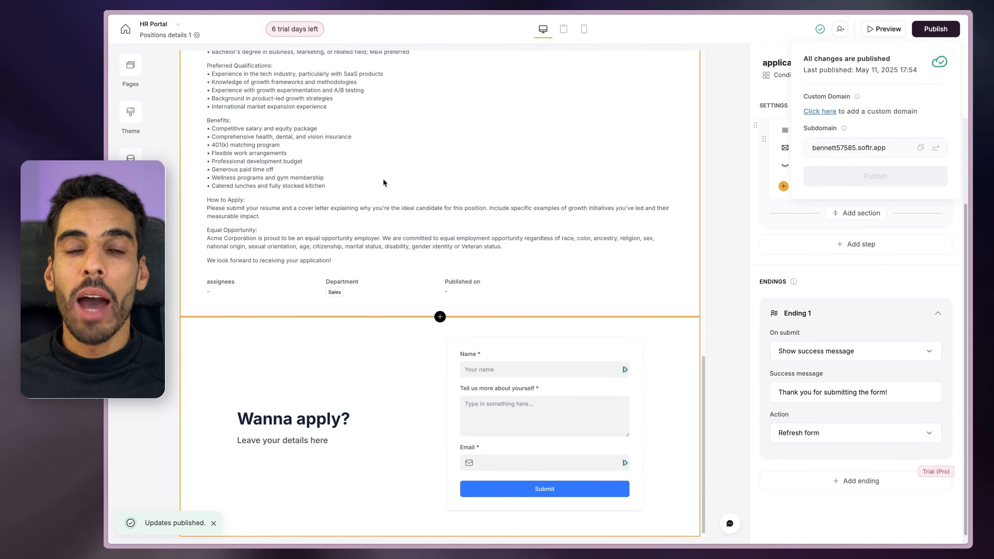
Visit the Home page, return to the Positions details 1 page and view its application form.
click(131, 67)
click(184, 167)
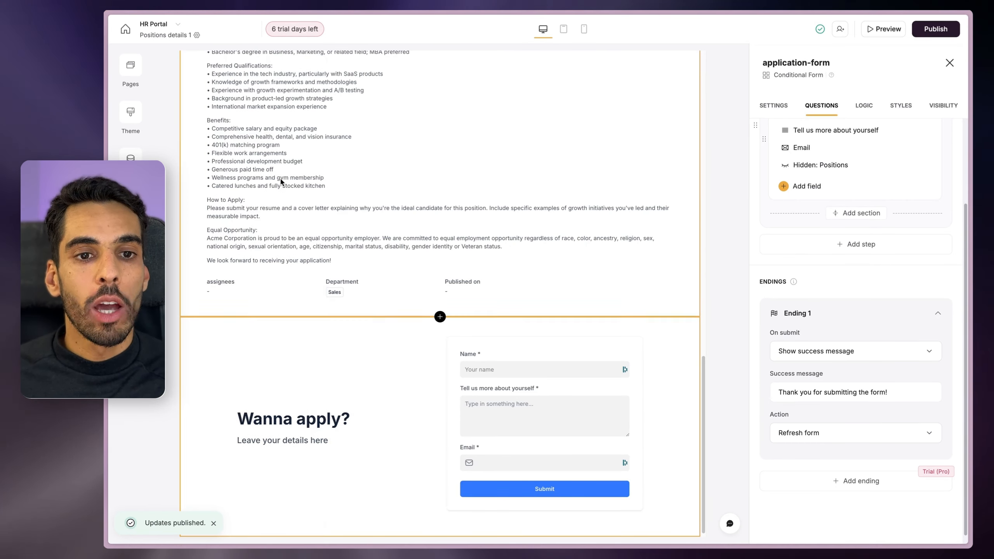
click(130, 66)
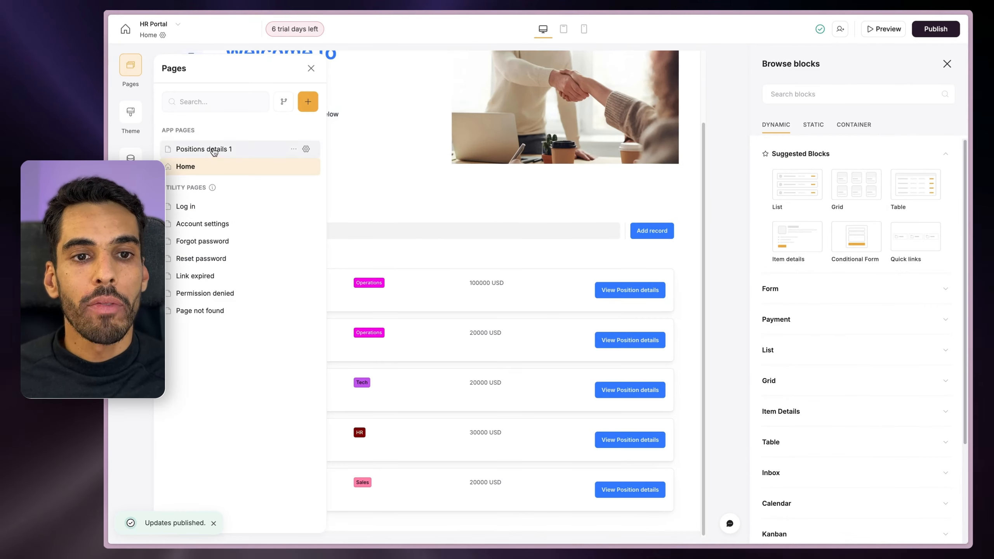
click(213, 149)
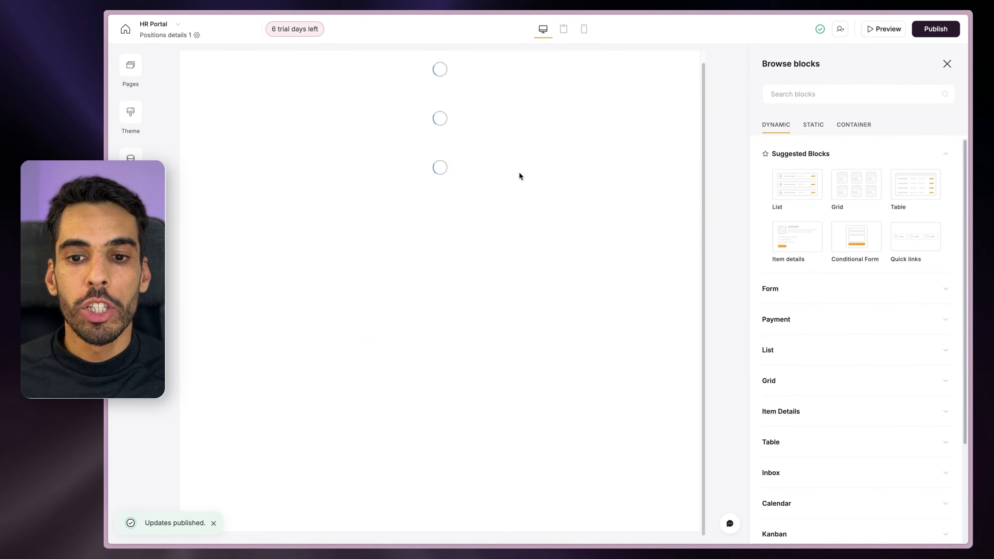
scroll(519, 175, down, 15)
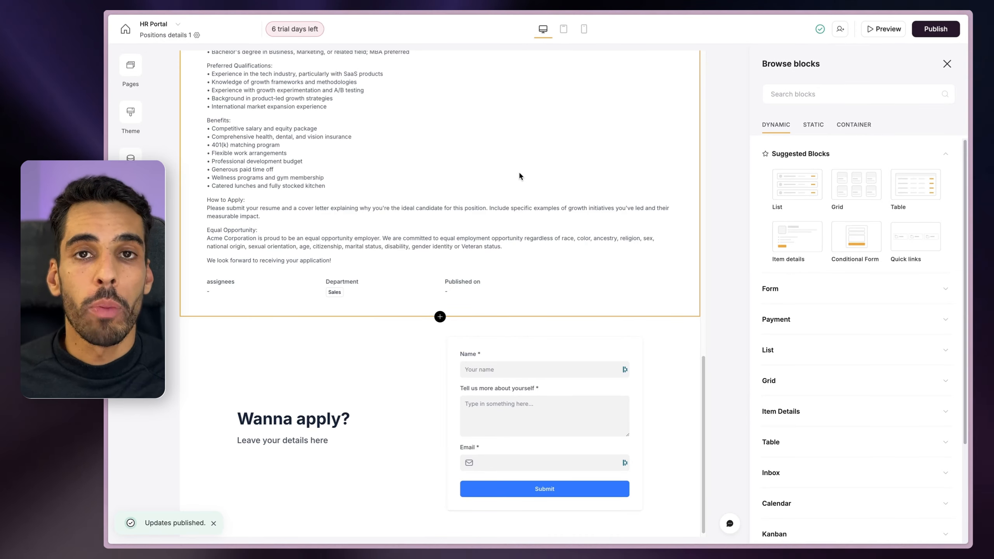
Review the Positions details 1 page from the job description down to the application form, and open the published app from its subdomain.
scroll(505, 184, up, 4)
scroll(491, 193, down, 4)
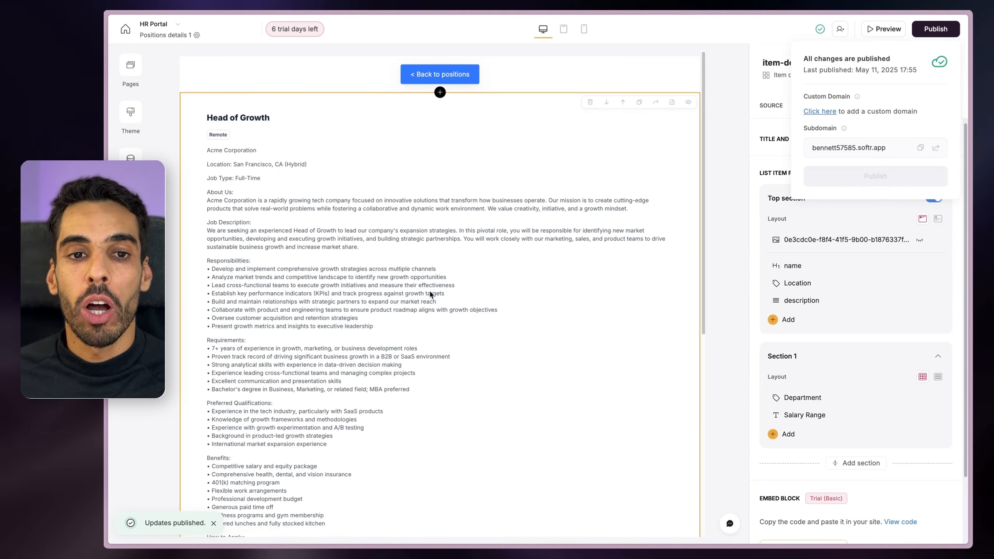
scroll(430, 293, down, 10)
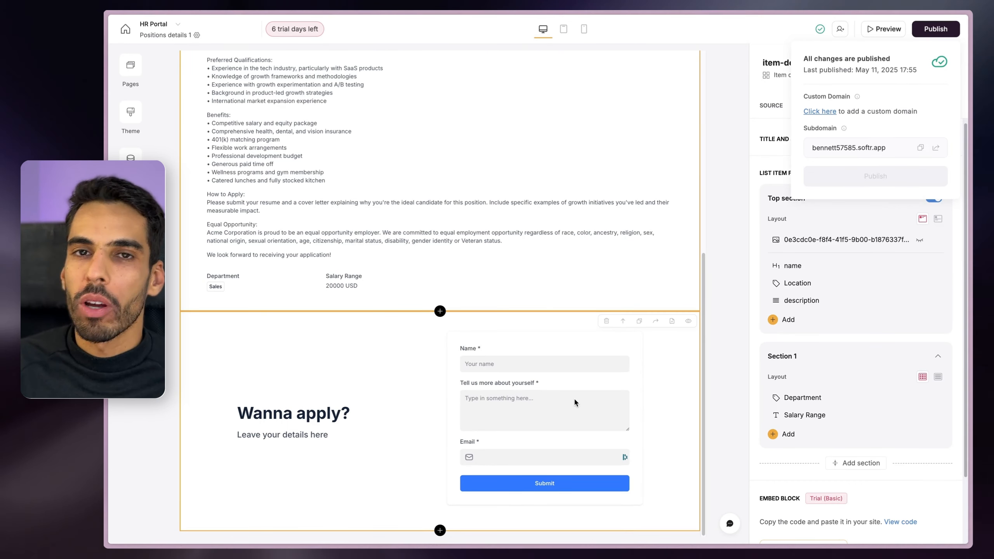
scroll(546, 380, up, 10)
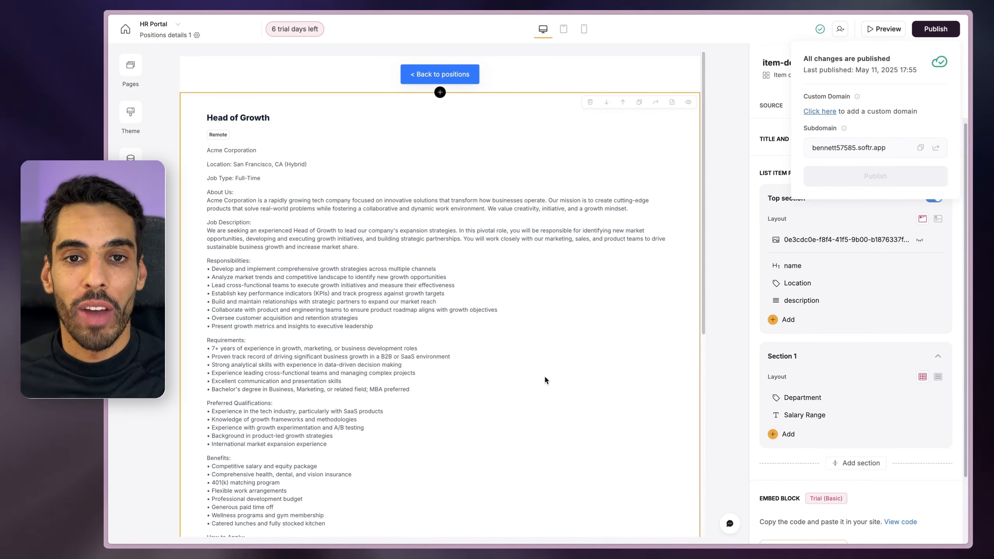
click(936, 148)
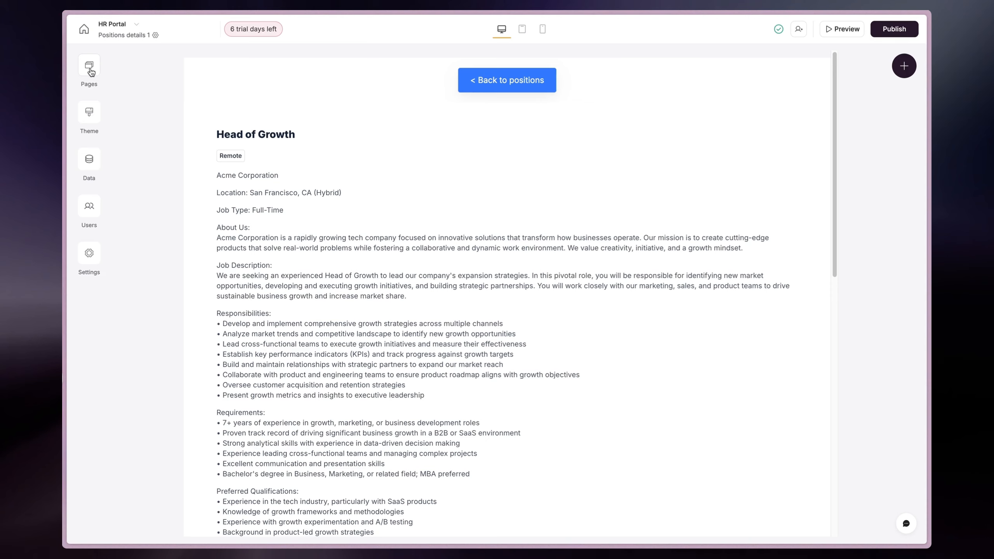
On the Home page, delete the Projects category with its nested links and the Form link from the side navigation.
click(90, 68)
click(191, 167)
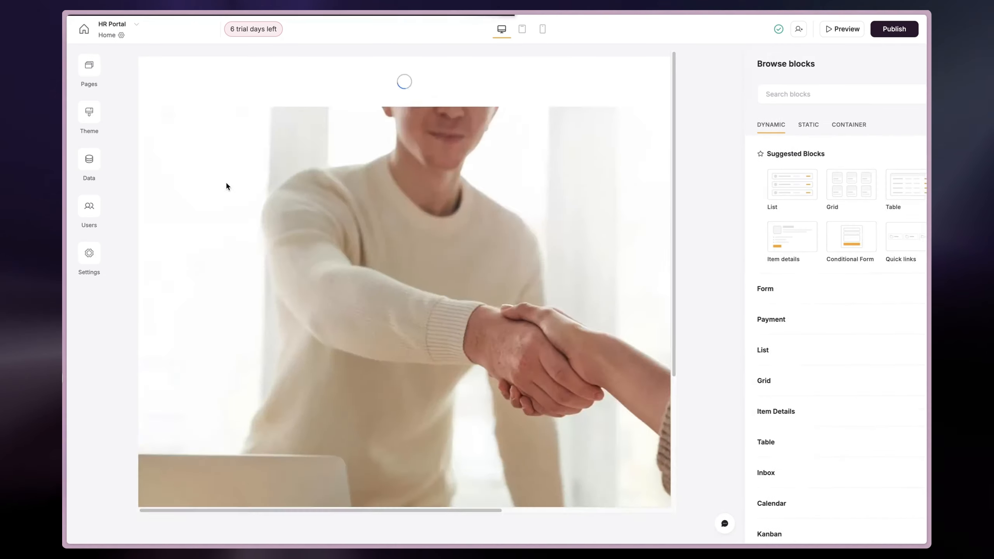
click(177, 104)
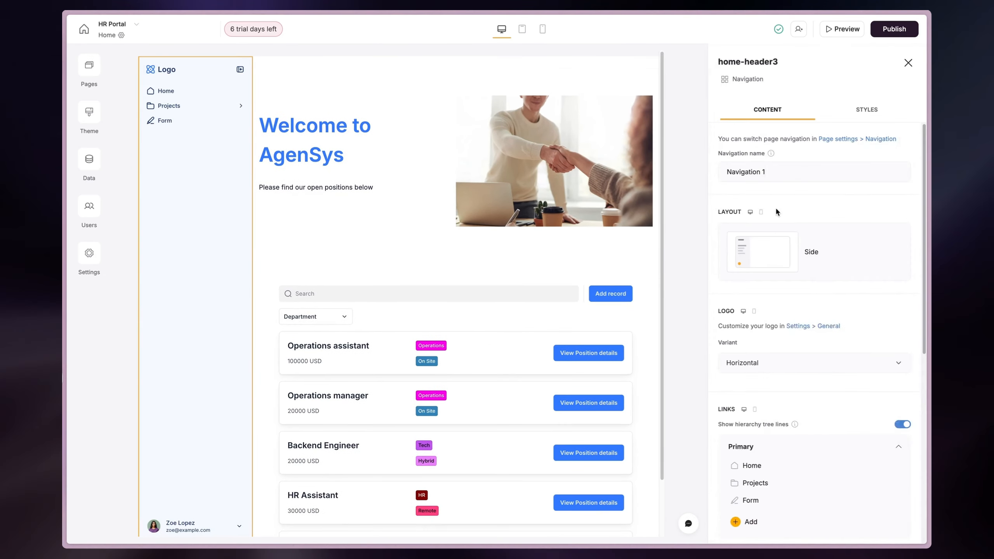
scroll(816, 229, down, 6)
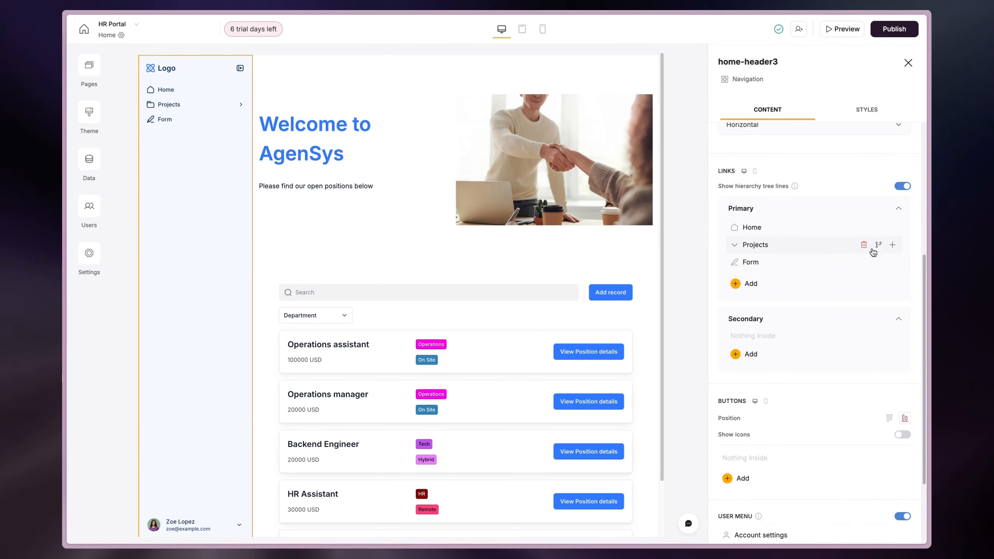
click(864, 245)
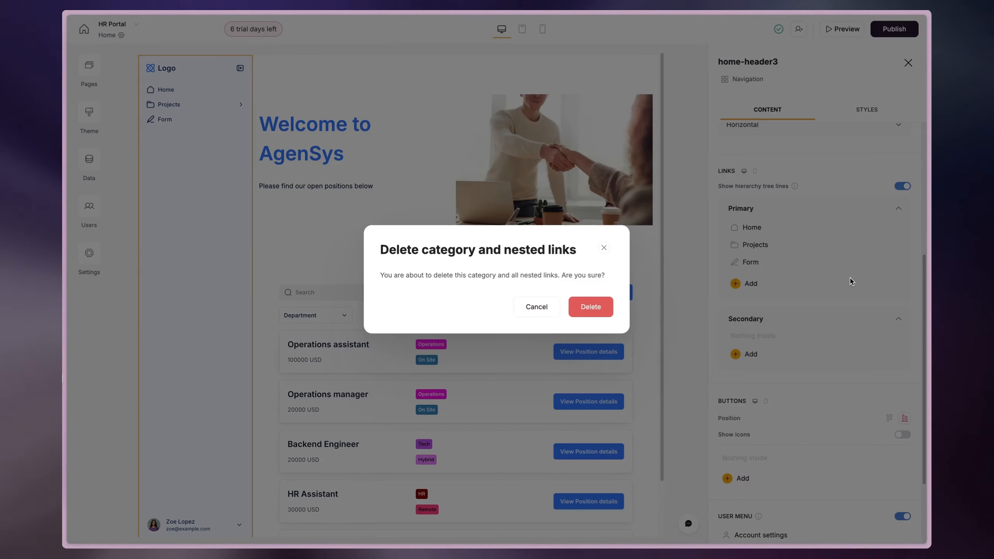
click(590, 307)
click(878, 245)
click(588, 304)
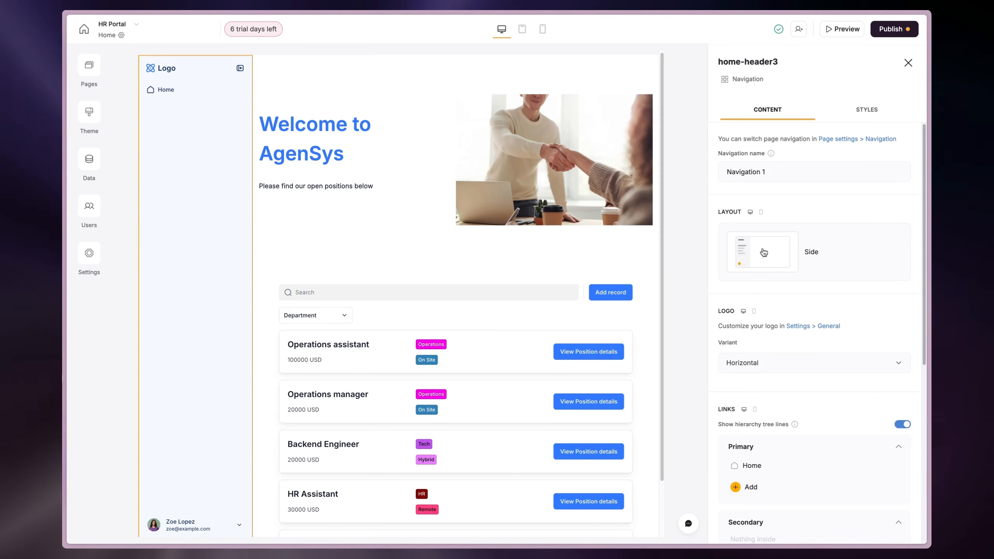
In the app's general settings, upload the blue image with the white curved symbol as the favicon.
click(810, 329)
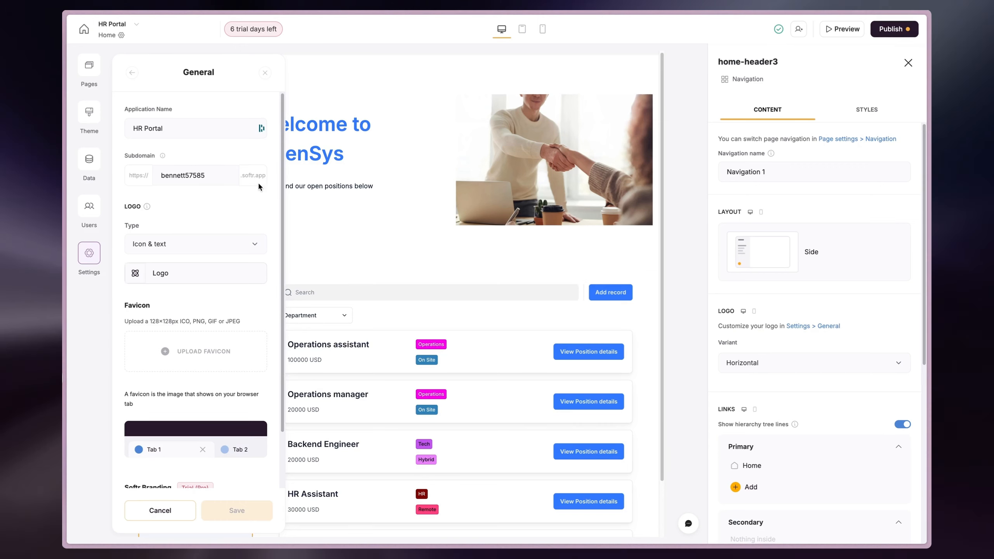
click(188, 354)
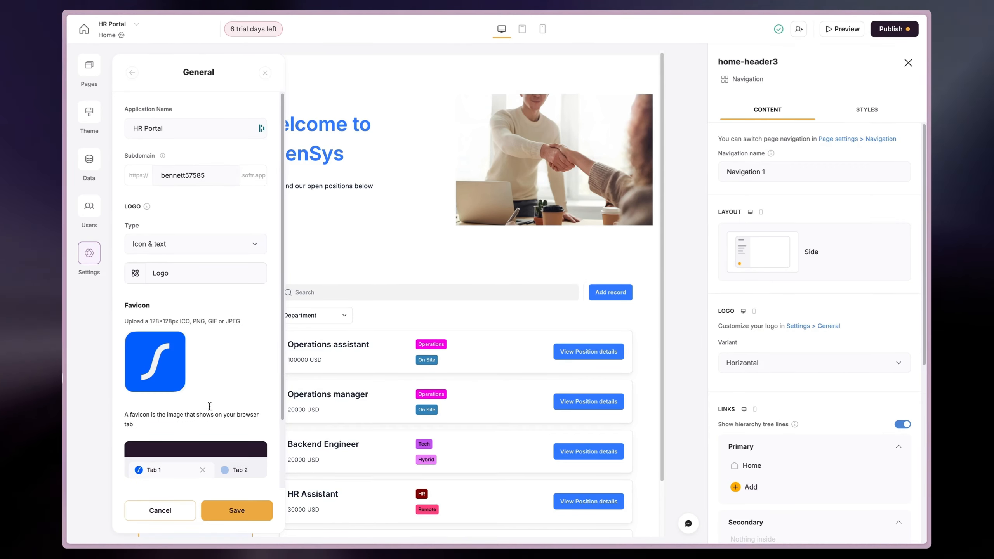